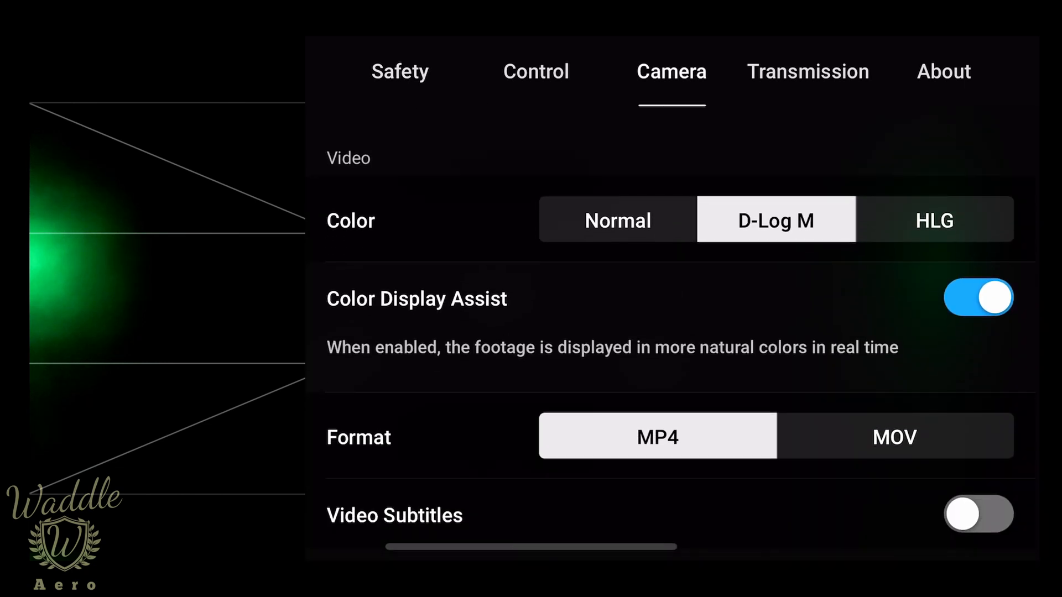
Turn on Video Subtitles in the drone's camera settings
{"action": "scroll", "coordinate": [681, 331], "scroll_direction": "down", "scroll_amount": 5}
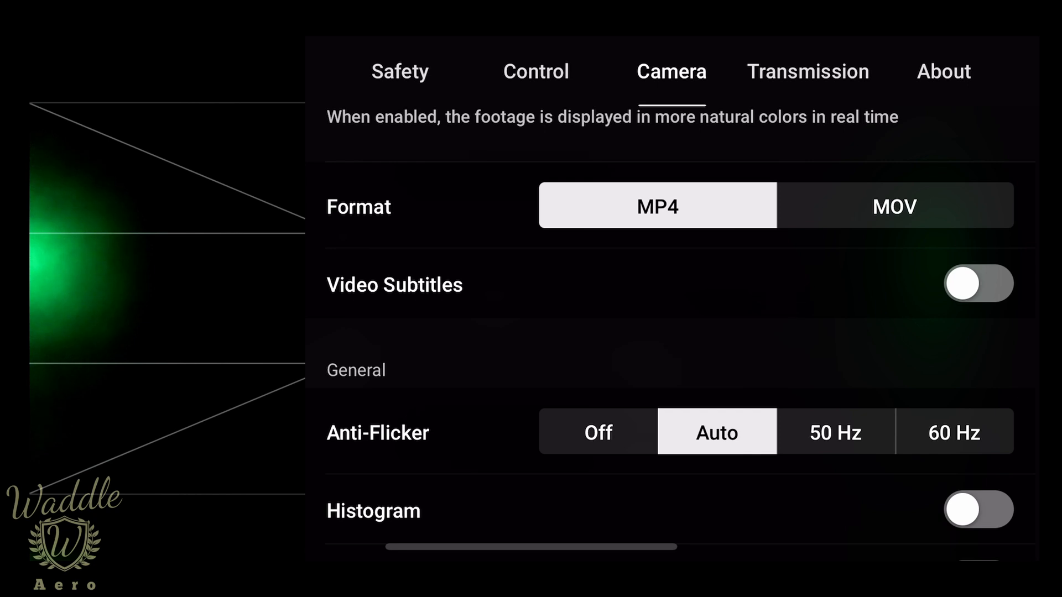
{"action": "left_click", "coordinate": [978, 284]}
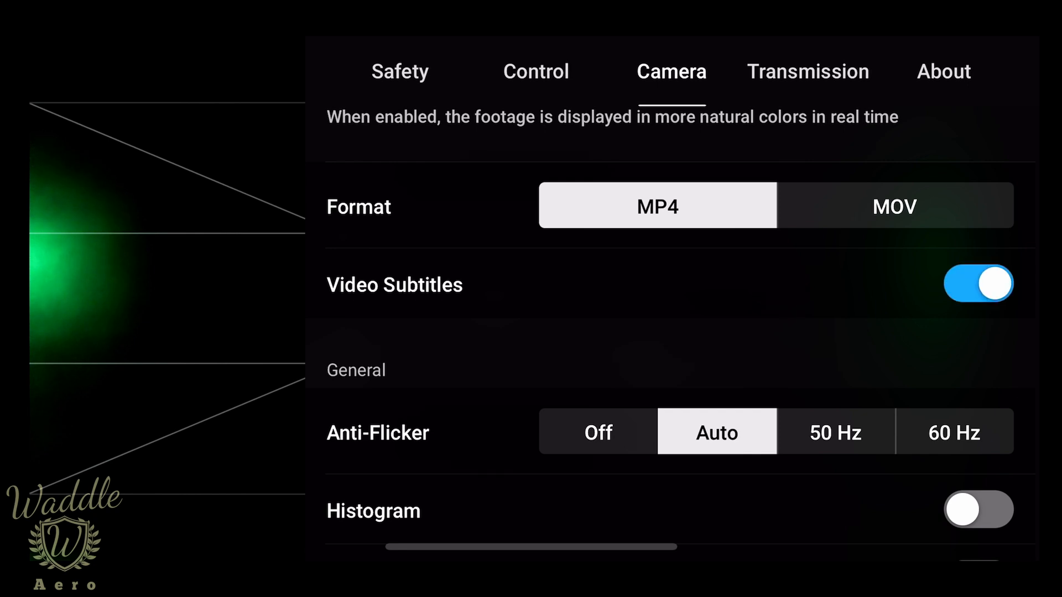
{"action": "left_click", "coordinate": [166, 299]}
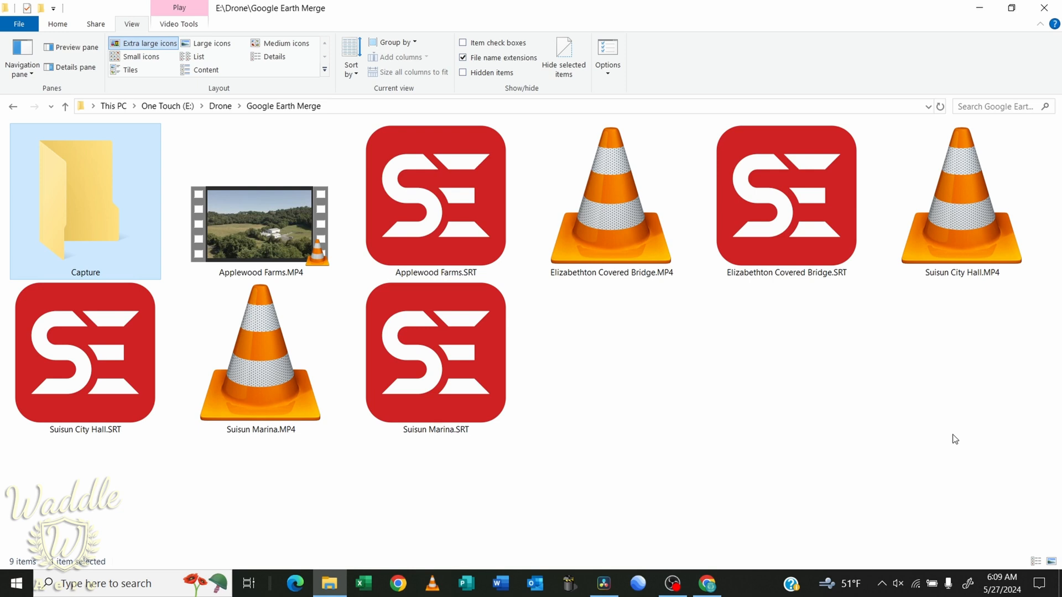
Open Suisun Marina.SRT in Notepad, examine the latitude, longitude and altitude fields of its entries, and close it
{"action": "right_click", "coordinate": [413, 355]}
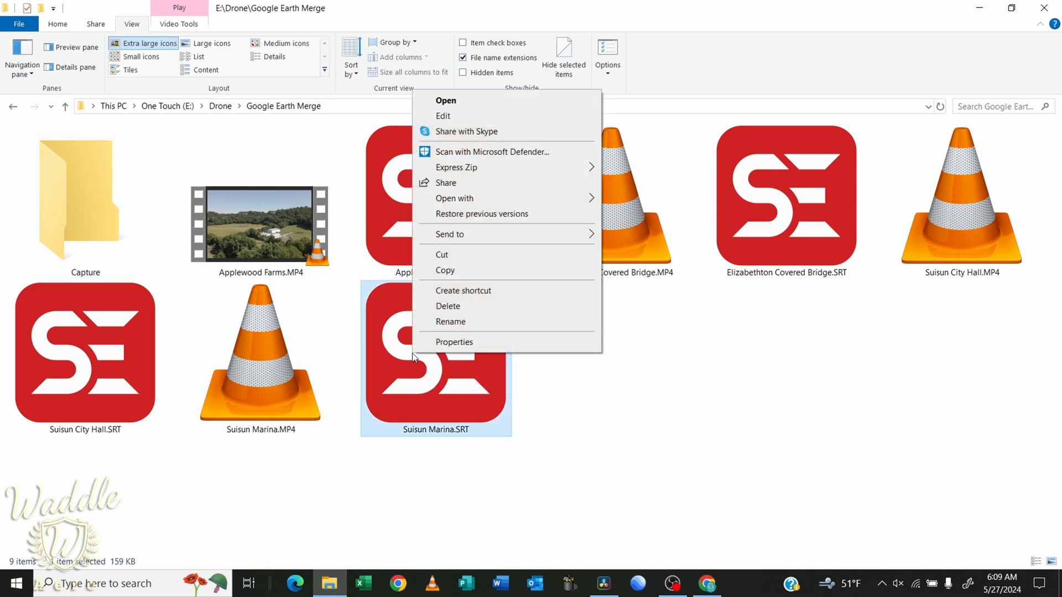
{"action": "mouse_move", "coordinate": [498, 198]}
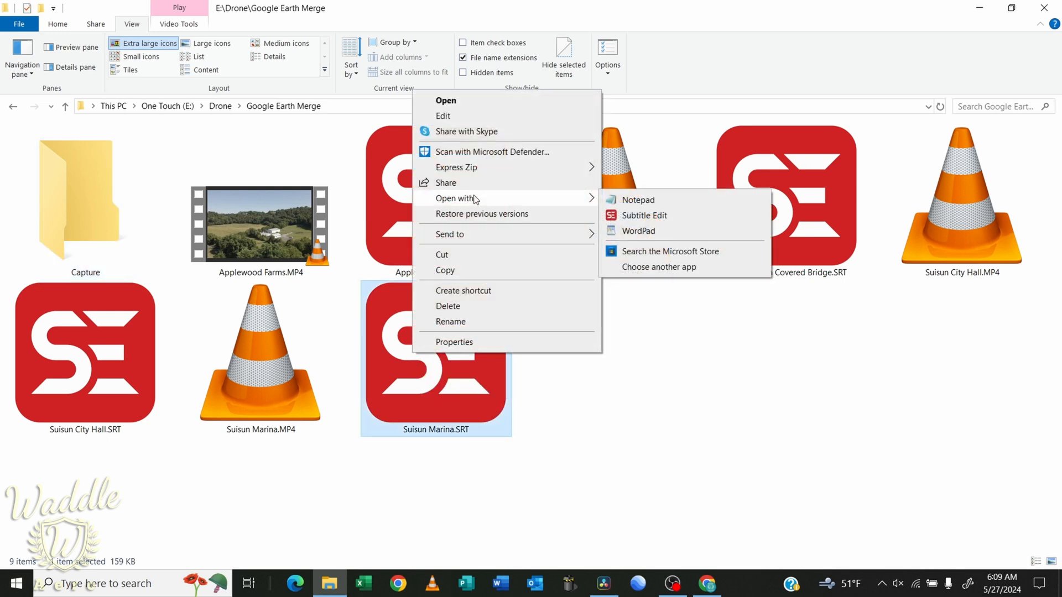
{"action": "left_click", "coordinate": [655, 199]}
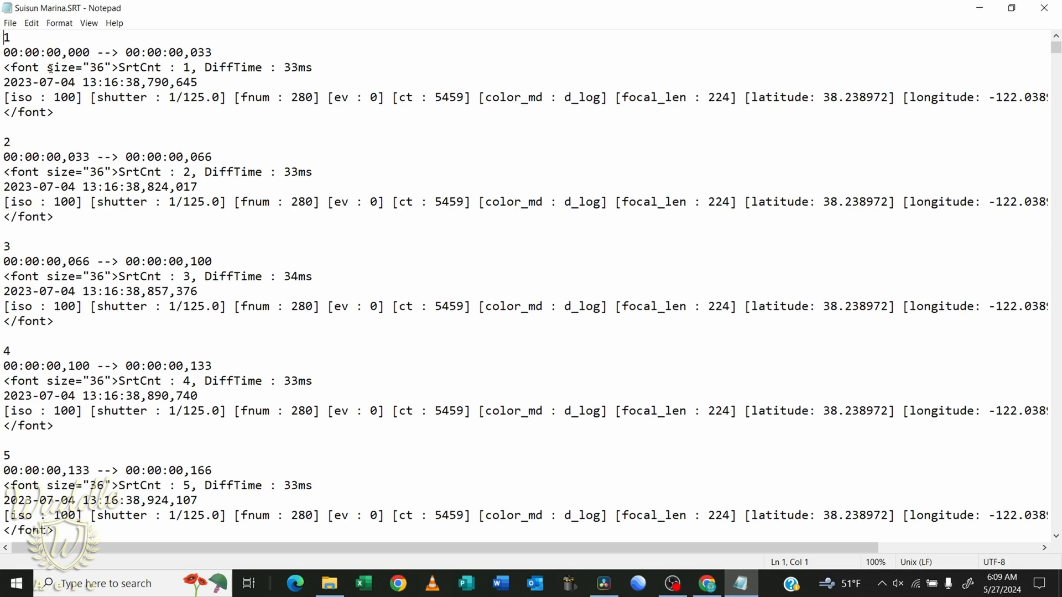
{"action": "left_click", "coordinate": [149, 70]}
{"action": "scroll", "coordinate": [607, 98], "scroll_direction": "right", "scroll_amount": 3}
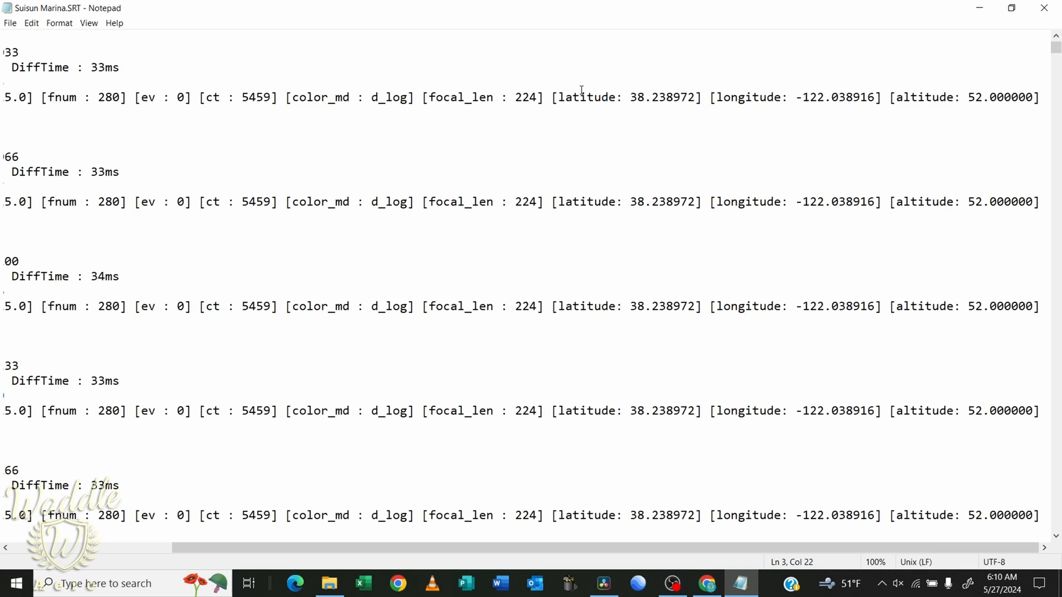
{"action": "left_click", "coordinate": [1054, 12]}
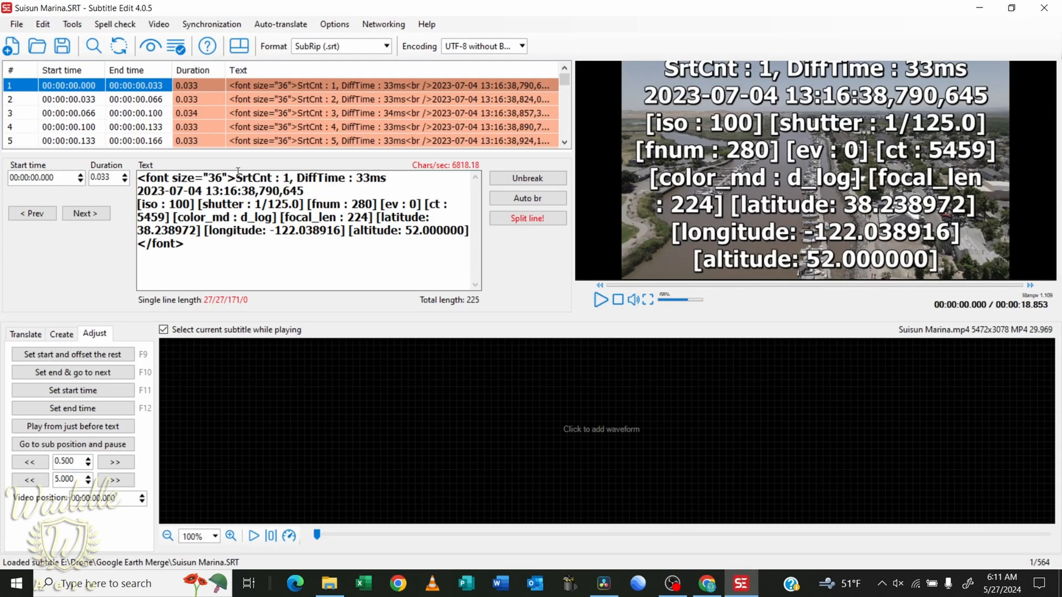
In Subtitle Edit, replace every <font size="36"> tag with <font size="14"> throughout Suisun Marina.SRT
{"action": "left_click_drag", "start_coordinate": [236, 177], "coordinate": [138, 176]}
{"action": "key", "text": "ctrl+c"}
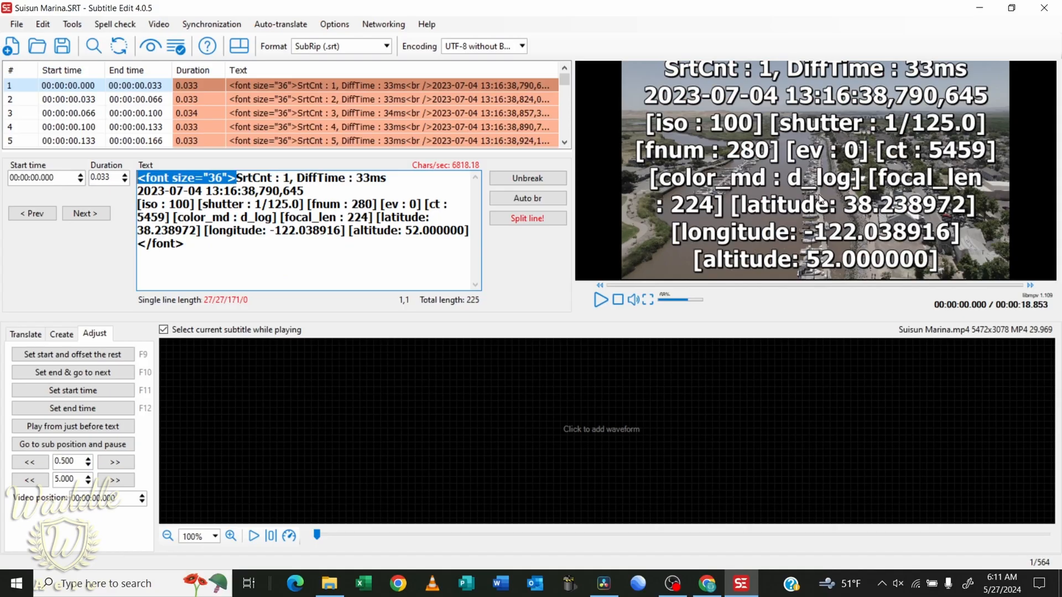
{"action": "key", "text": "ctrl+h"}
{"action": "key", "text": "Tab"}
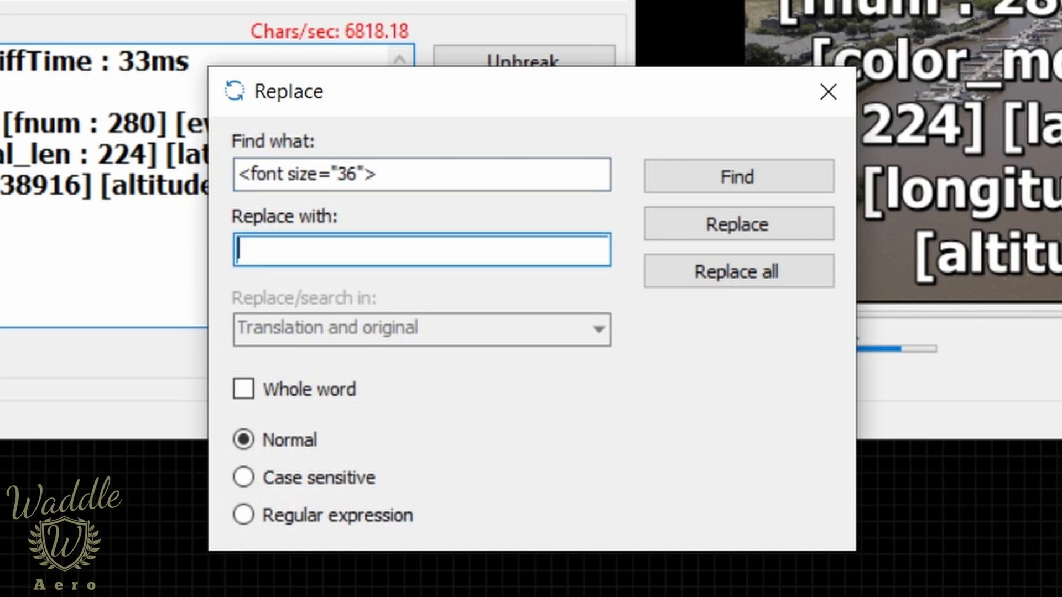
{"action": "key", "text": "ctrl+v"}
{"action": "key", "text": "Left"}
{"action": "key", "text": "Left"}
{"action": "key", "text": "shift+Left"}
{"action": "key", "text": "shift+Left"}
{"action": "type", "text": "14"}
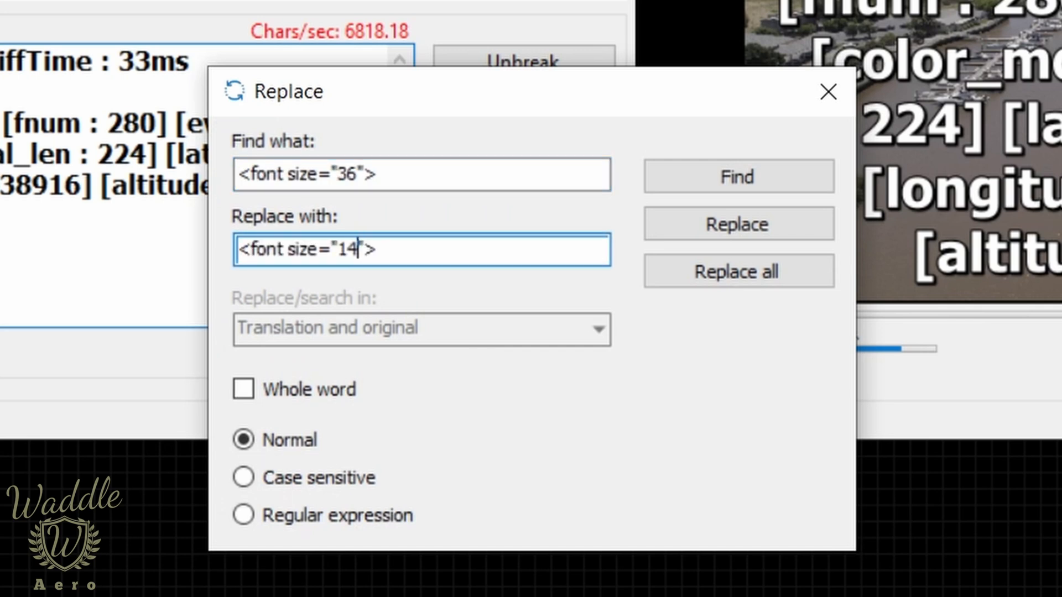
{"action": "left_click", "coordinate": [766, 266]}
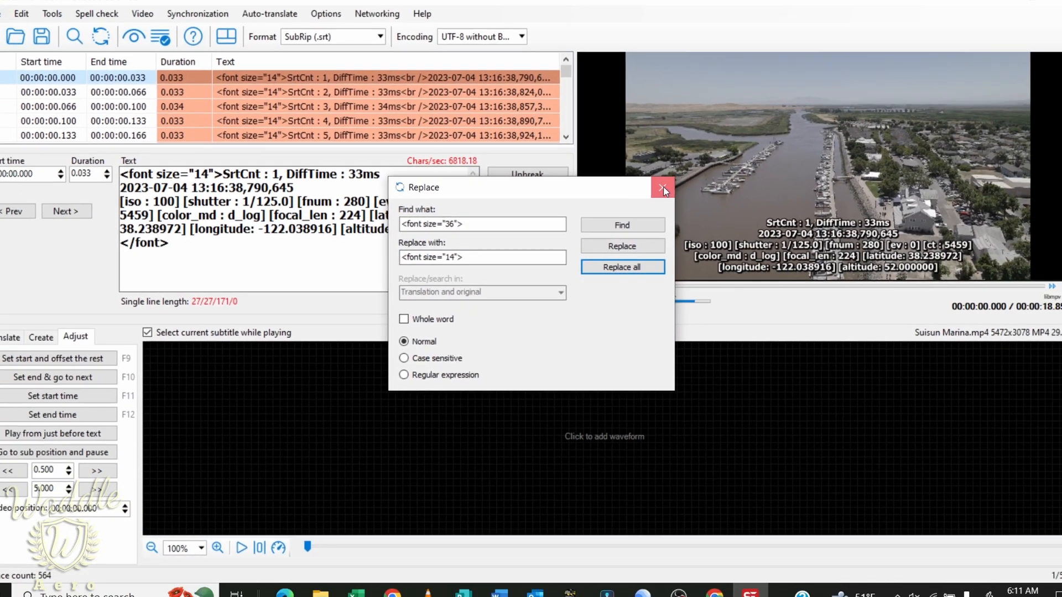
{"action": "left_click", "coordinate": [663, 186]}
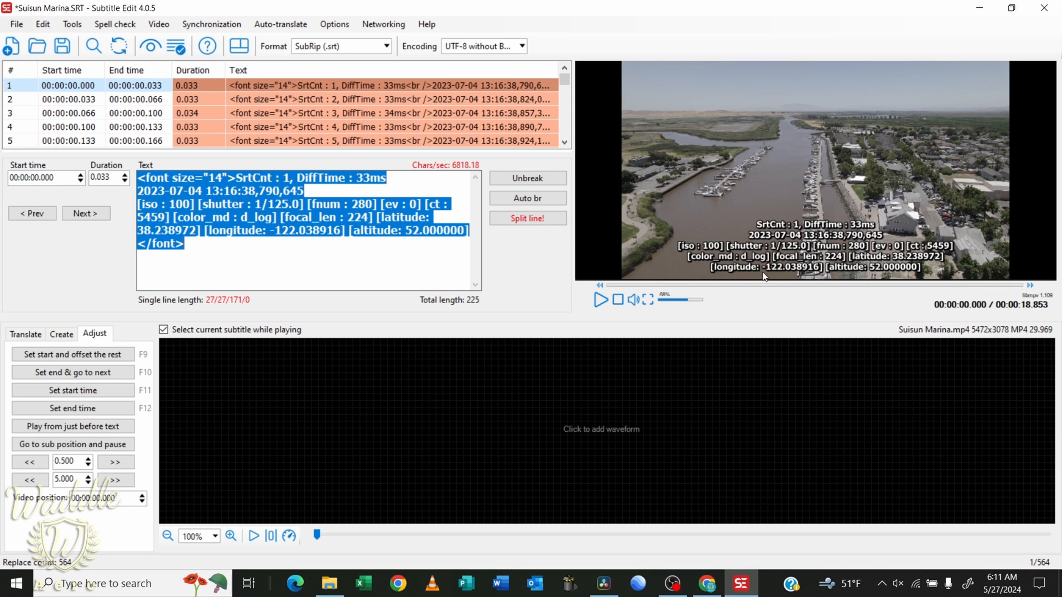
Copy the bracketed latitude and longitude fields from the first subtitle's text
{"action": "left_click", "coordinate": [373, 278]}
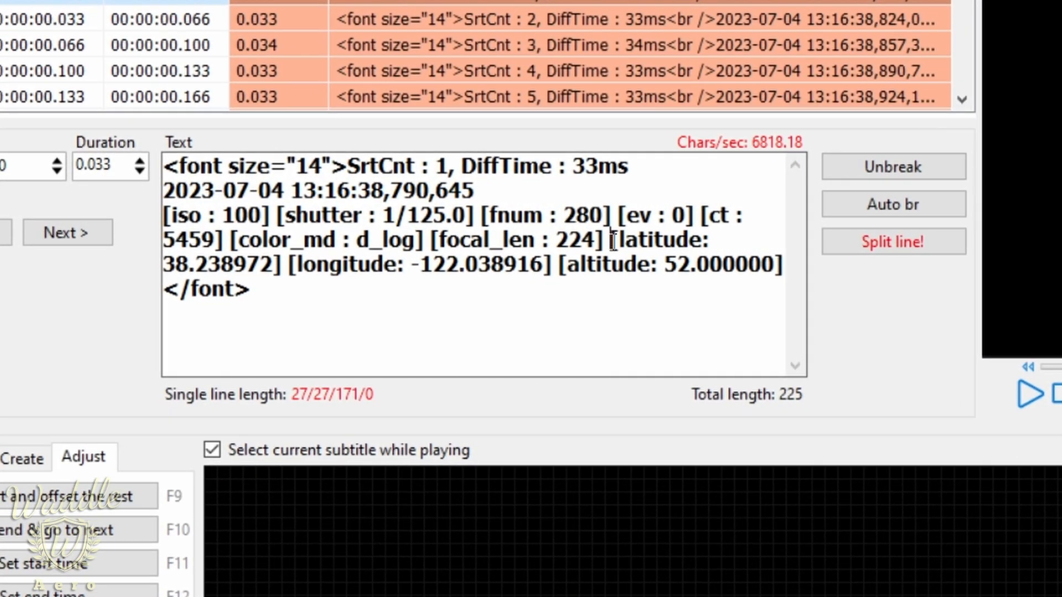
{"action": "left_click_drag", "start_coordinate": [513, 232], "coordinate": [465, 253]}
{"action": "key", "text": "ctrl+c"}
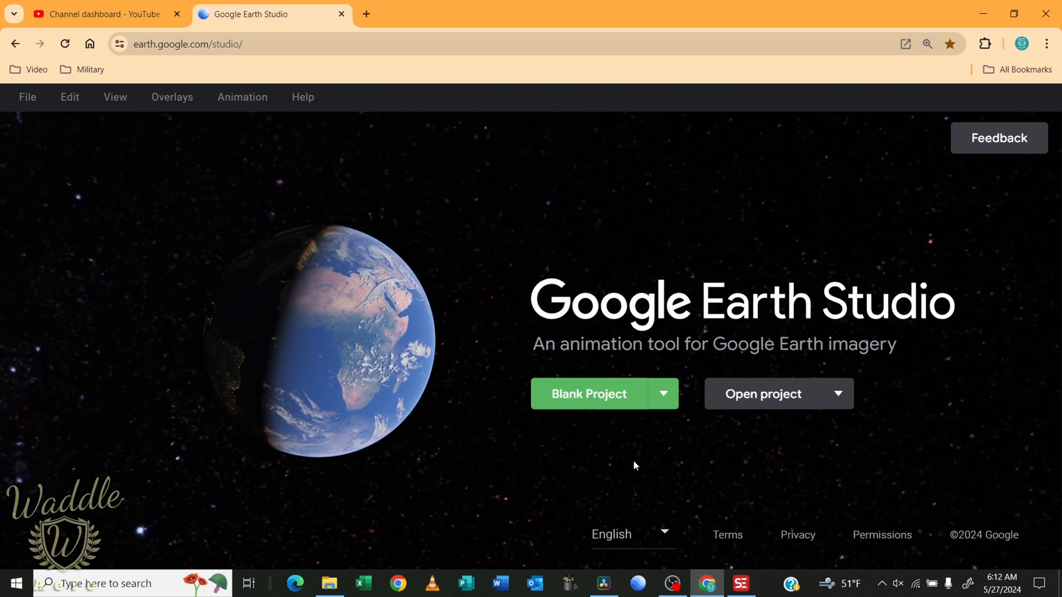
Start a Quick Start project in Google Earth Studio using the Zoom-To template
{"action": "left_click", "coordinate": [666, 394]}
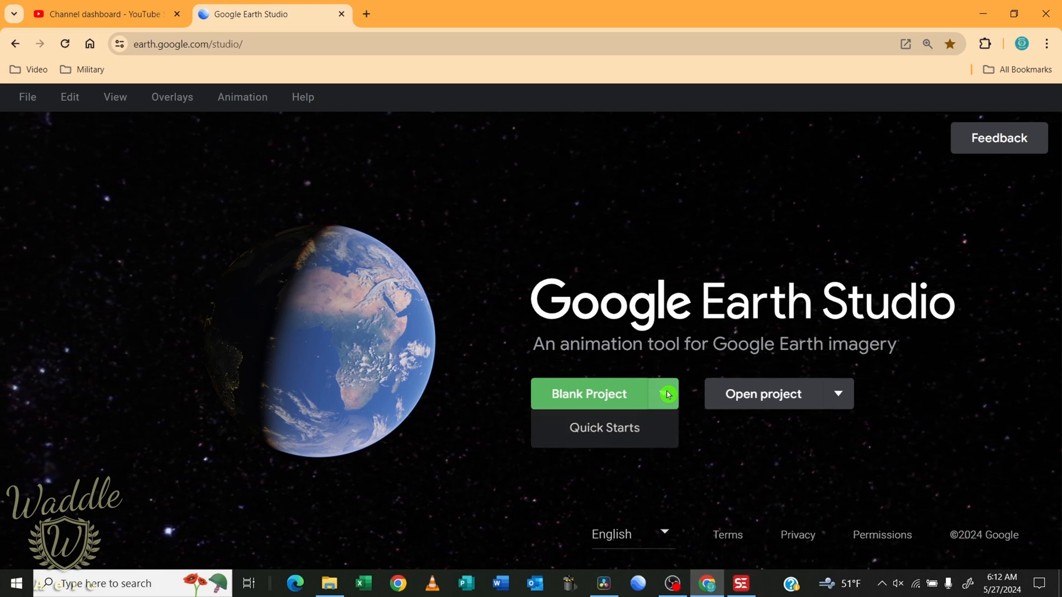
{"action": "left_click", "coordinate": [608, 438]}
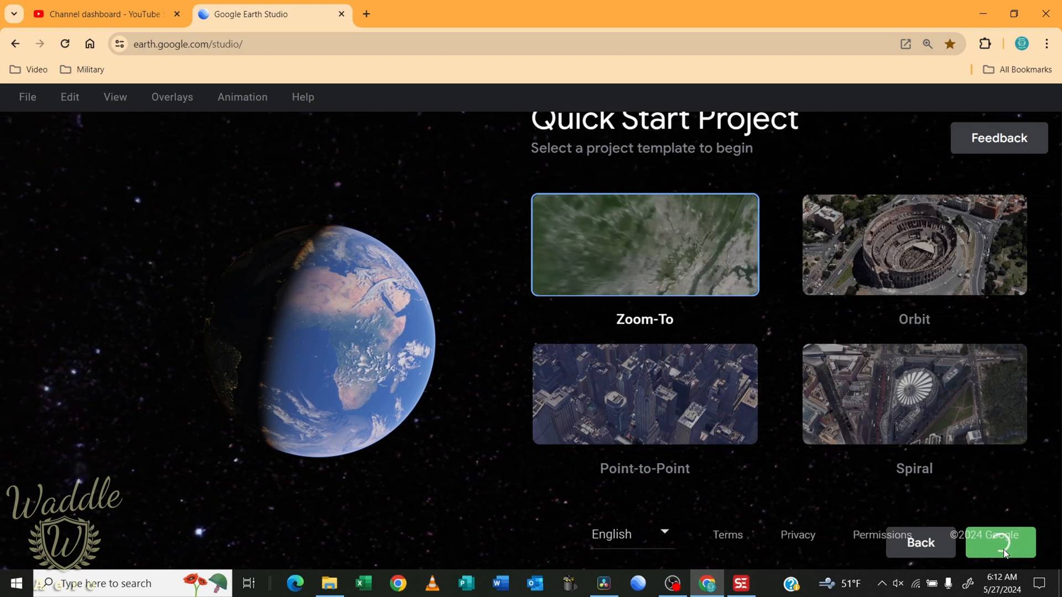
{"action": "left_click", "coordinate": [1000, 543]}
Paste the copied coordinates into the location search and remove the leading "[latitude: " label
{"action": "left_click", "coordinate": [480, 462]}
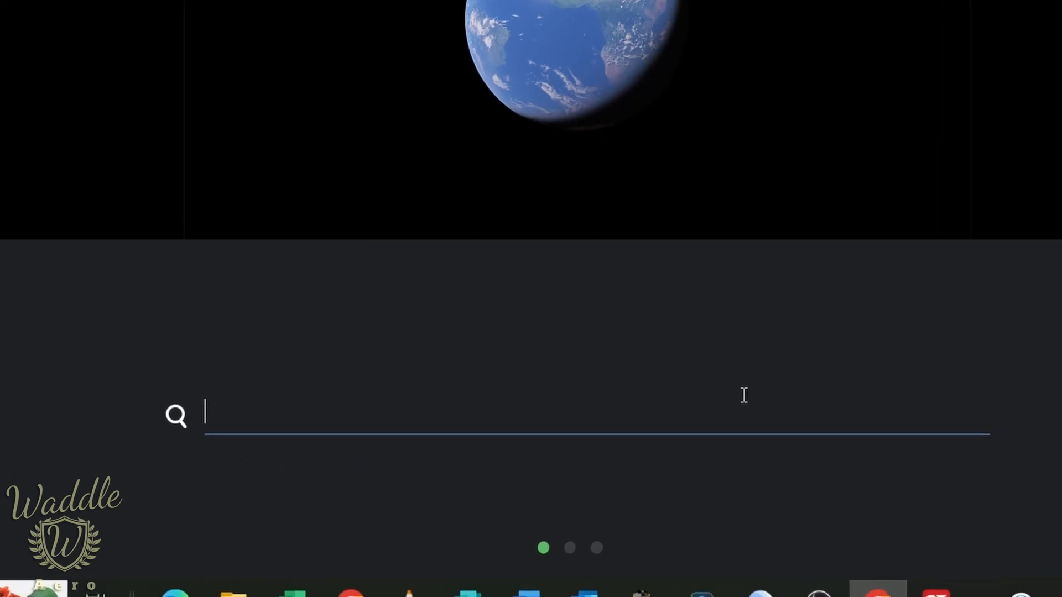
{"action": "key", "text": "ctrl+v"}
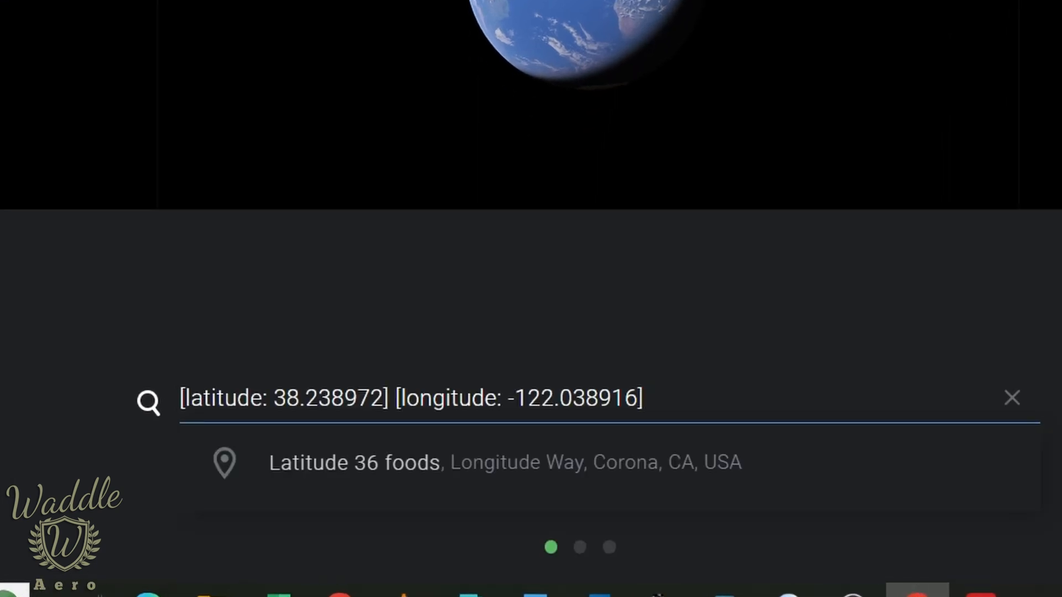
{"action": "key", "text": "Home"}
{"action": "key", "text": "ctrl+shift+Right"}
{"action": "key", "text": "ctrl+shift+Right"}
{"action": "key", "text": "ctrl+shift+Right"}
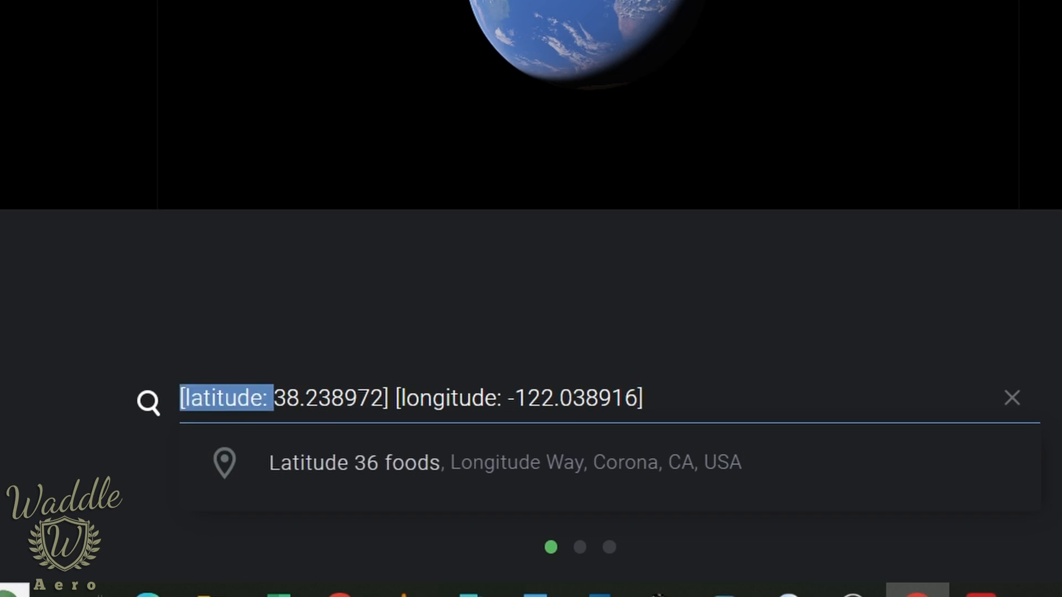
{"action": "key", "text": "BackSpace"}
Reduce the search text to 38.238972,-122.038916 and select the matching coordinate location
{"action": "key", "text": "ctrl+Right"}
{"action": "key", "text": "ctrl+shift+Right"}
{"action": "key", "text": "ctrl+shift+Right"}
{"action": "key", "text": "ctrl+shift+Right"}
{"action": "key", "text": "ctrl+shift+Right"}
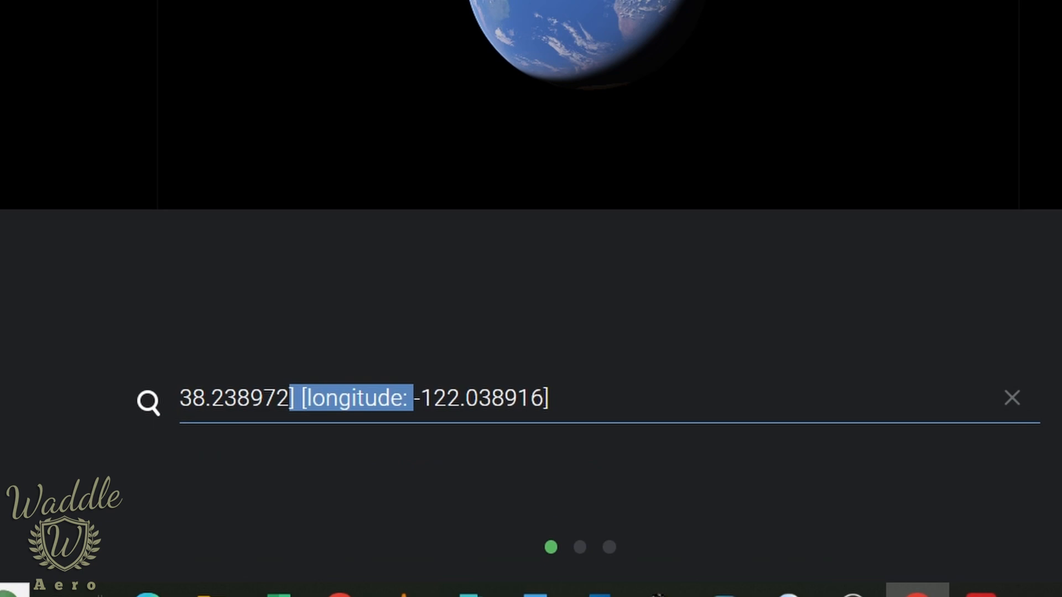
{"action": "key", "text": "BackSpace"}
{"action": "type", "text": ","}
{"action": "key", "text": "End"}
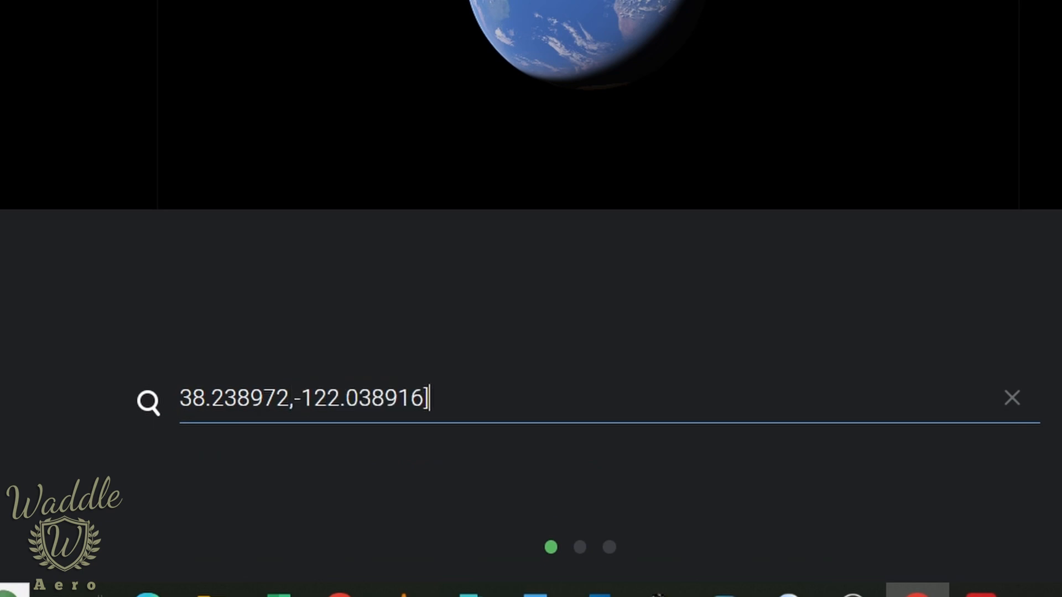
{"action": "key", "text": "BackSpace"}
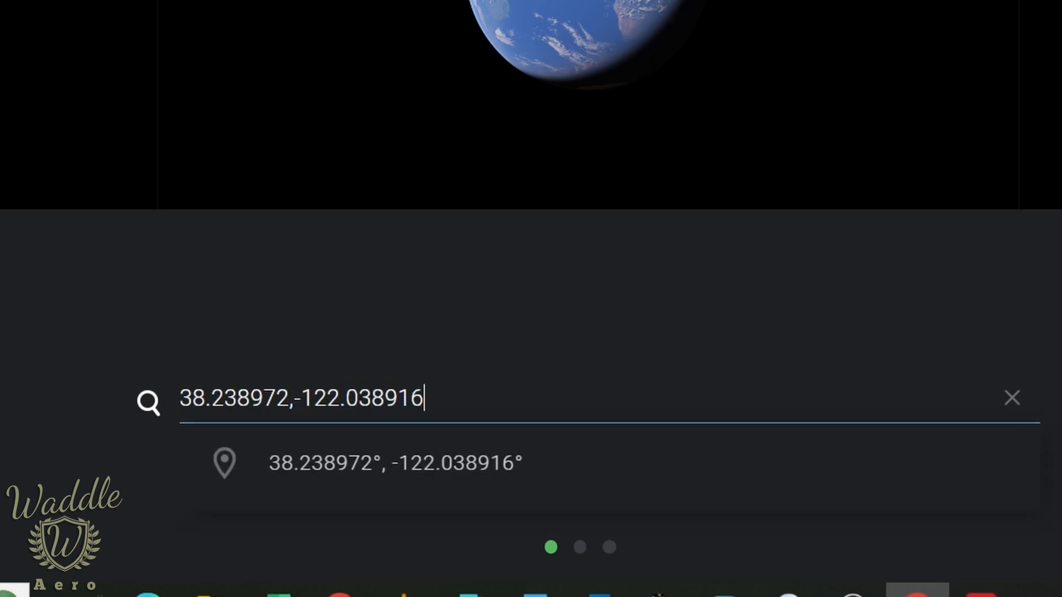
{"action": "left_click", "coordinate": [558, 478]}
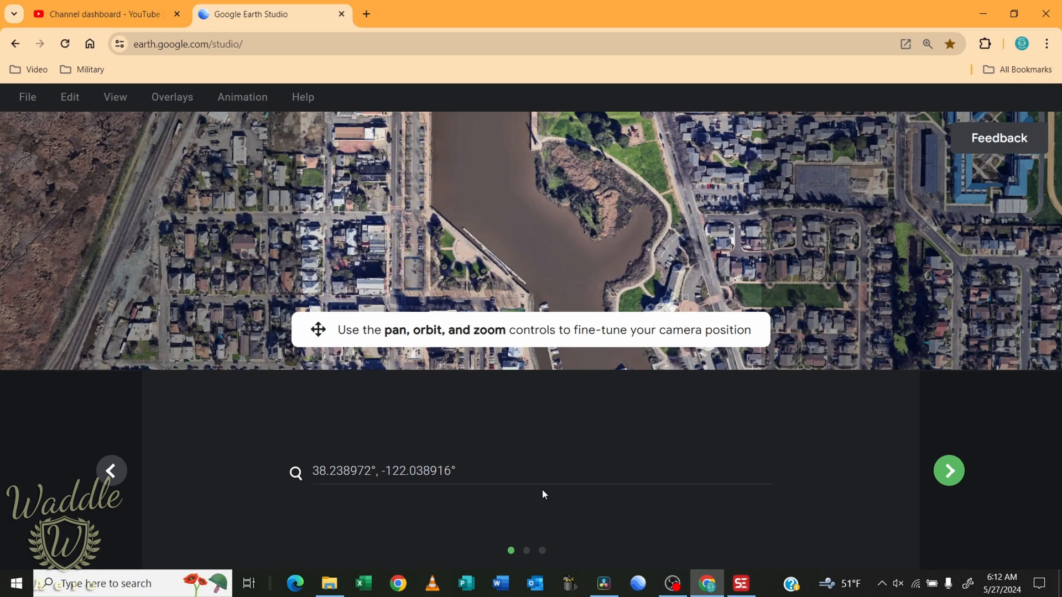
Tilt, rotate and zoom the camera to look down the marina channel like the drone video's opening frame in Subtitle Edit
{"action": "key", "text": "alt+Tab"}
{"action": "middle_click_drag", "start_coordinate": [433, 287], "coordinate": [486, 285]}
{"action": "left_click_drag", "start_coordinate": [354, 290], "coordinate": [616, 300]}
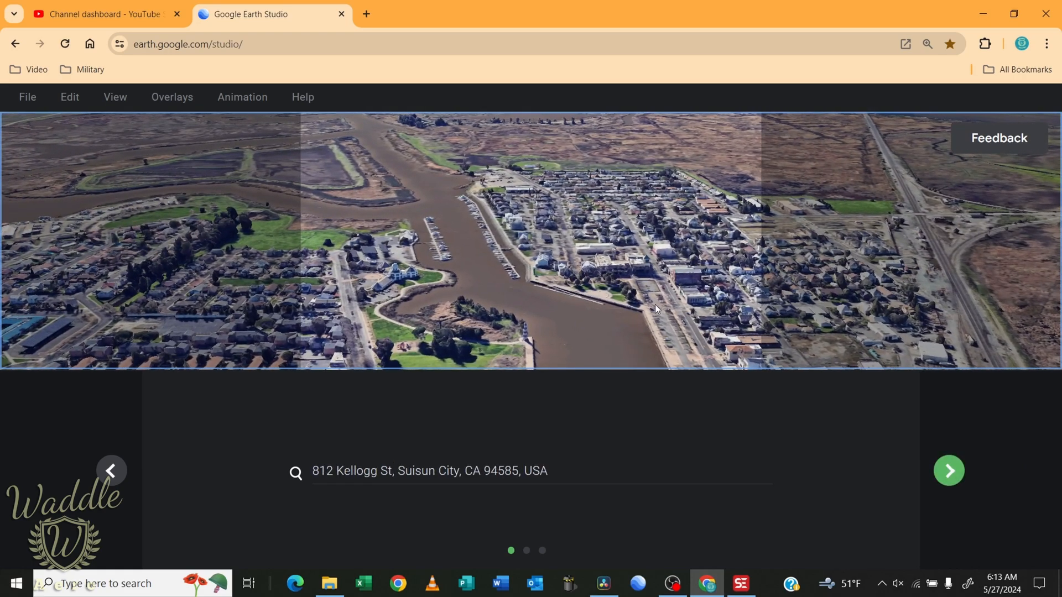
{"action": "middle_click_drag", "start_coordinate": [654, 302], "coordinate": [603, 301]}
{"action": "left_click_drag", "start_coordinate": [534, 275], "coordinate": [551, 312]}
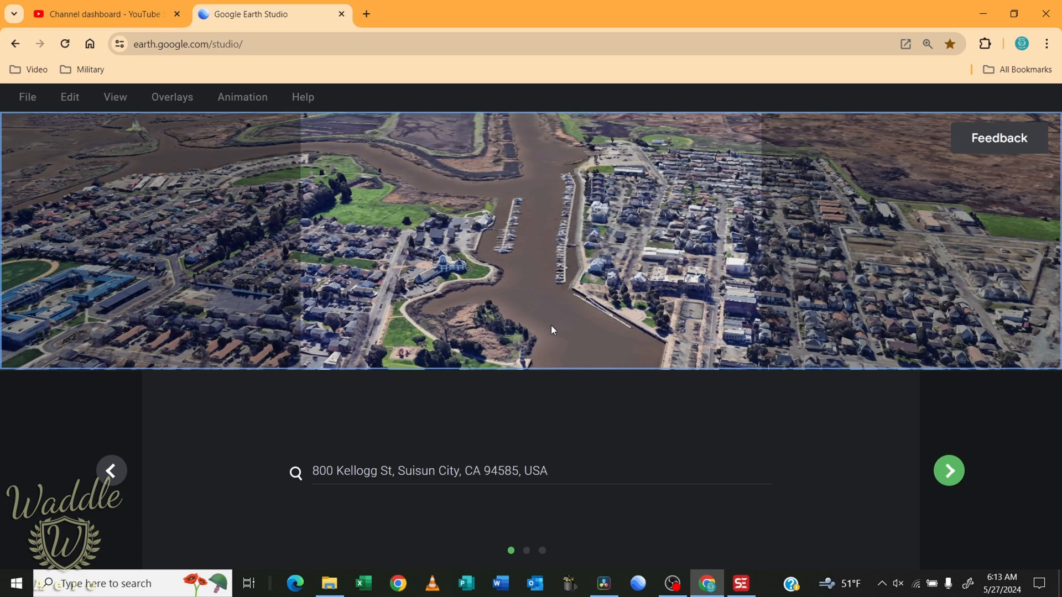
{"action": "scroll", "coordinate": [576, 249], "scroll_direction": "up", "scroll_amount": 5}
{"action": "left_click_drag", "start_coordinate": [577, 245], "coordinate": [595, 297]}
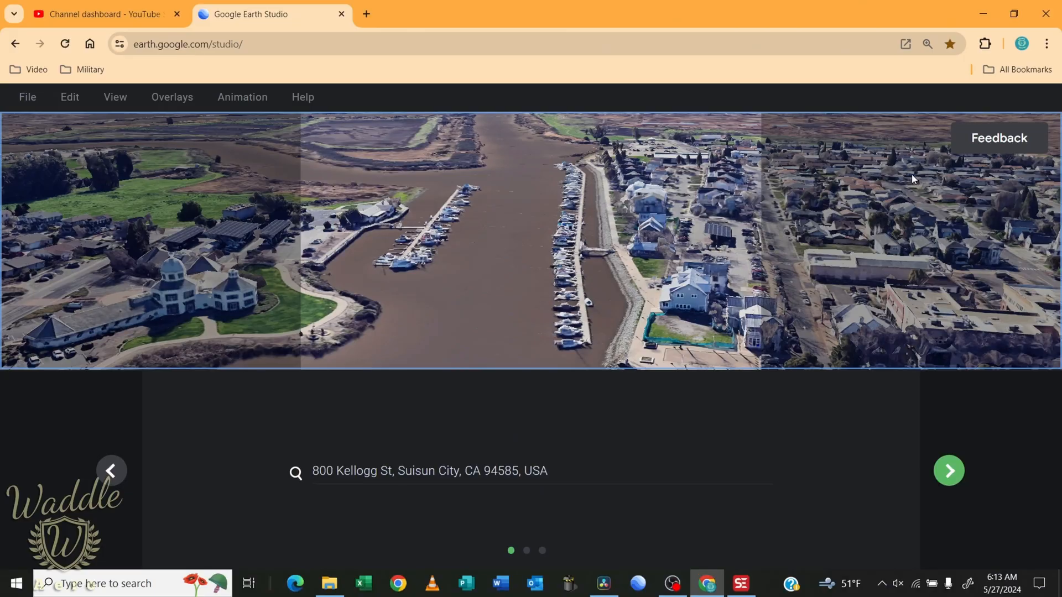
{"action": "key", "text": "super+Right"}
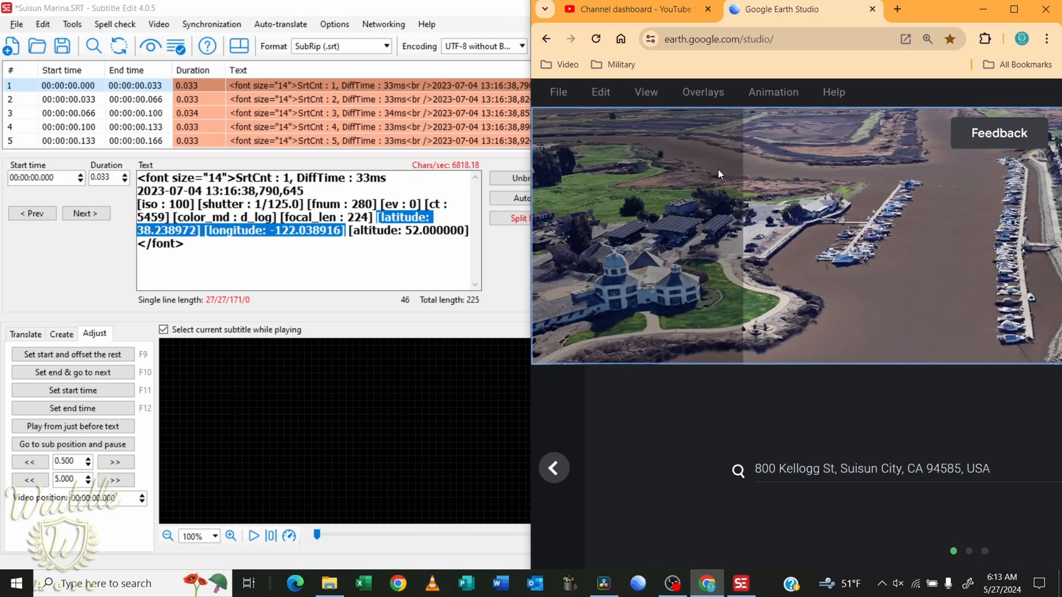
{"action": "key", "text": "alt+Tab"}
{"action": "key", "text": "super+Left"}
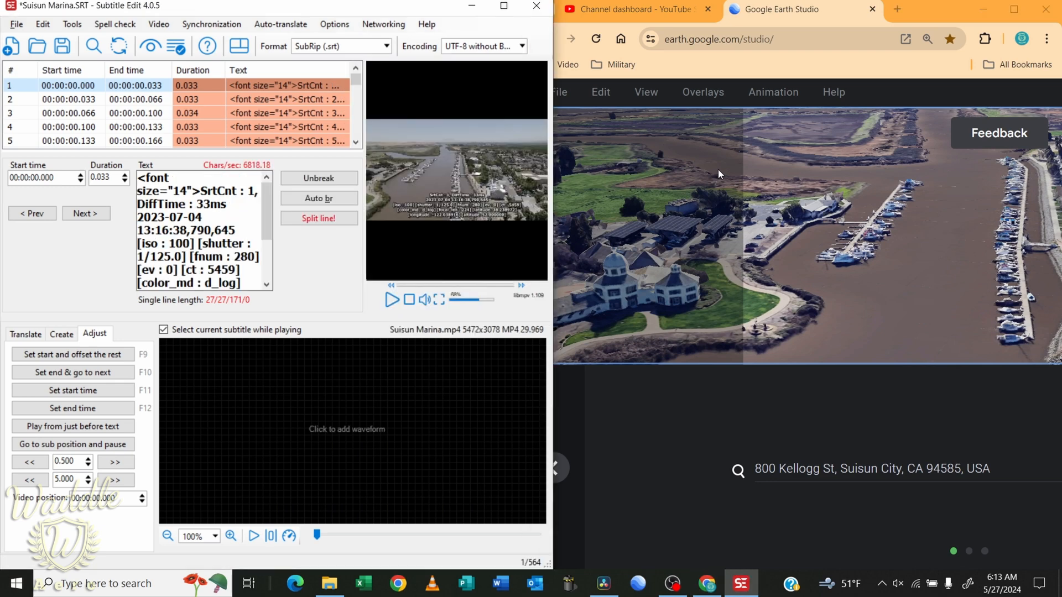
{"action": "left_click", "coordinate": [511, 11]}
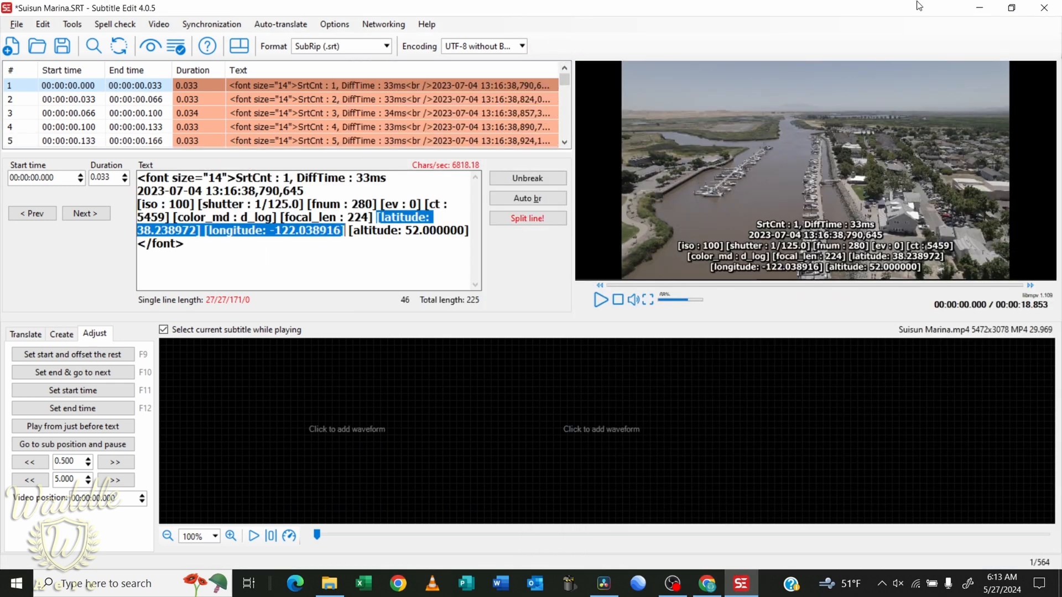
{"action": "left_click", "coordinate": [1013, 8]}
{"action": "left_click", "coordinate": [1015, 10]}
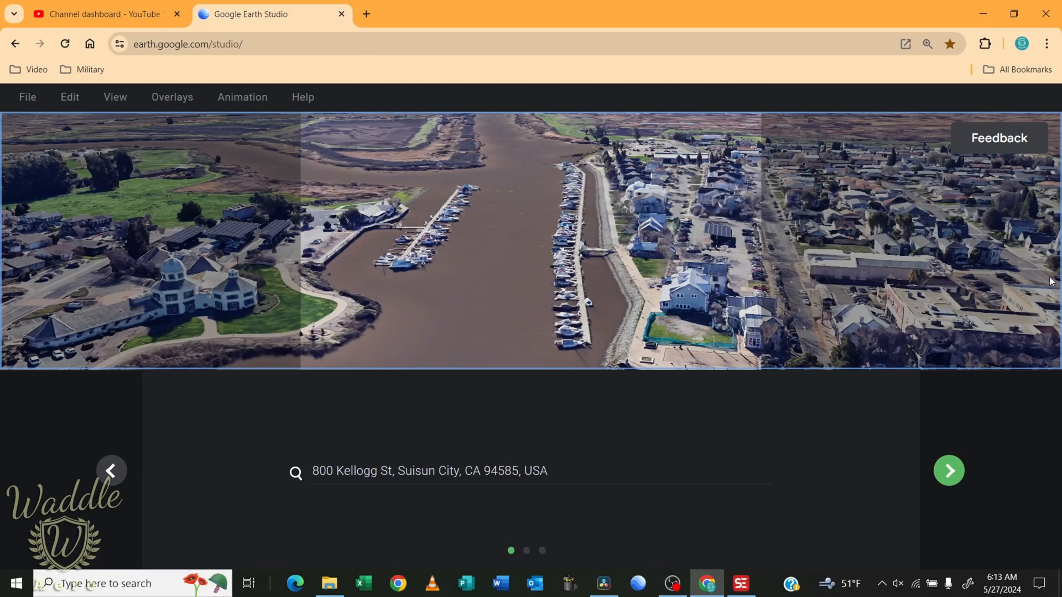
Compare the camera view with the drone video's opening frame in Subtitle Edit and refine the marina framing to match it
{"action": "key", "text": "alt+Tab"}
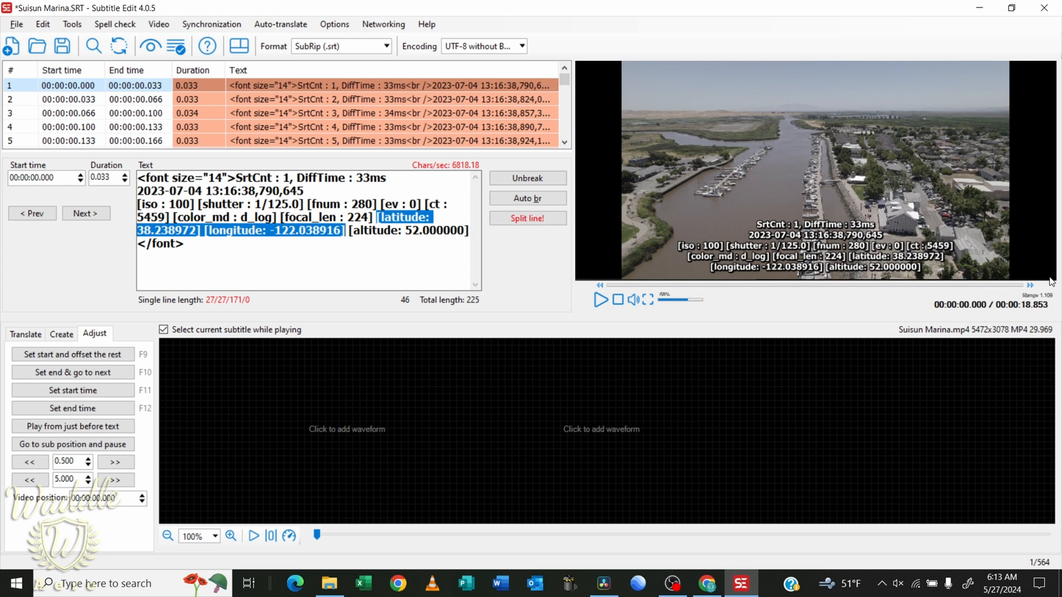
{"action": "key", "text": "alt+Tab"}
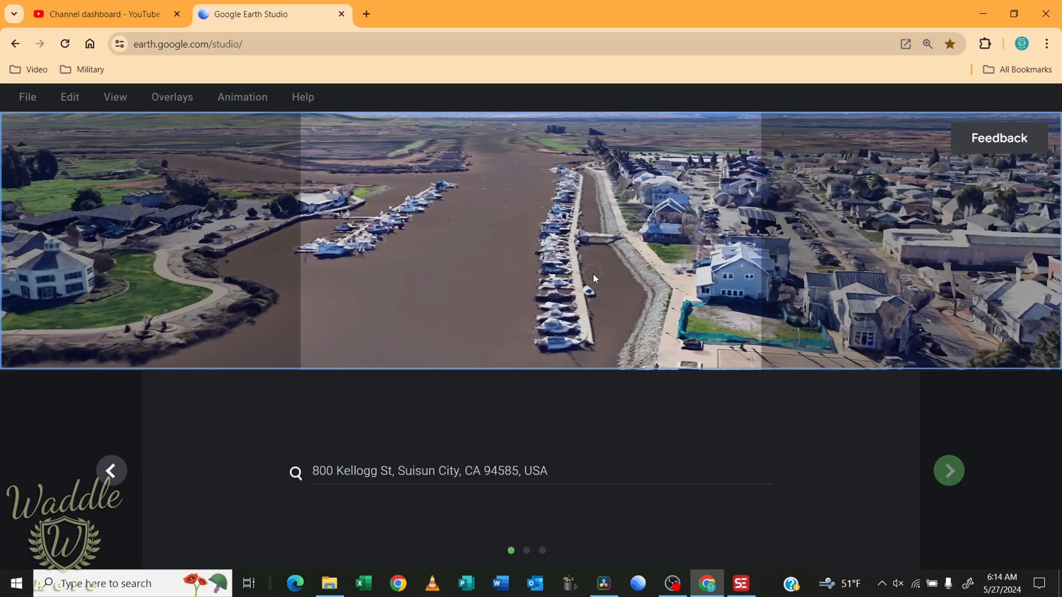
{"action": "key", "text": "alt+Tab"}
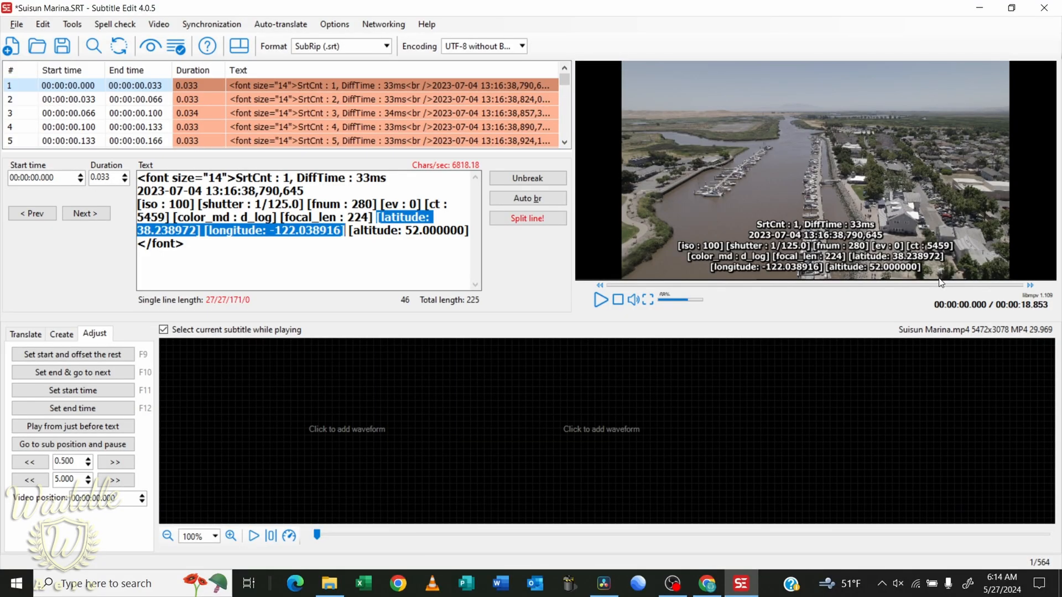
{"action": "key", "text": "alt+Tab"}
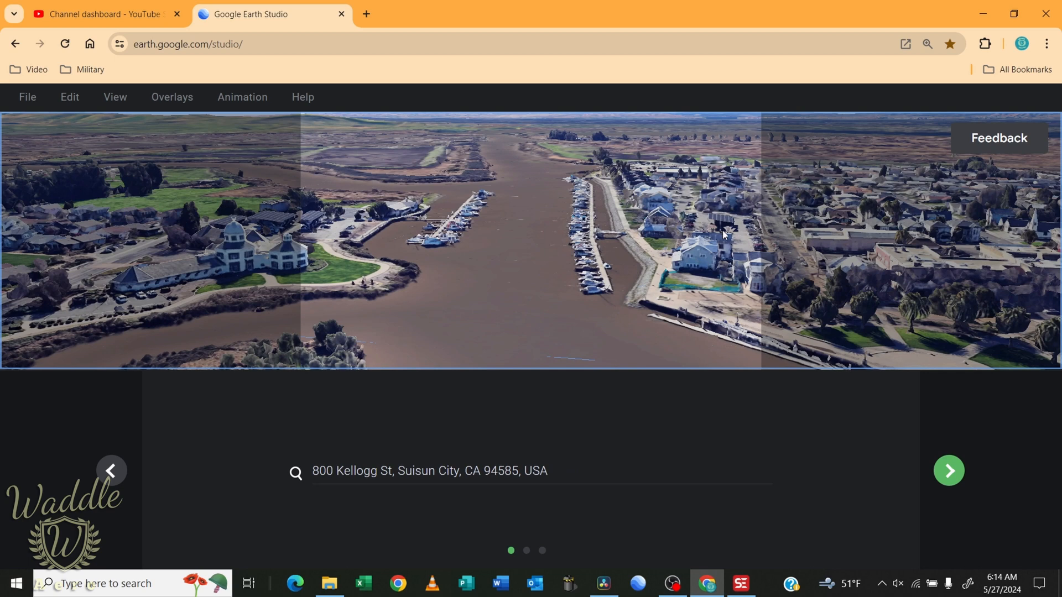
Keep the starting altitude at 65117 km, set the animation length to 7 seconds, and finish the Zoom-To setup
{"action": "left_click", "coordinate": [953, 474]}
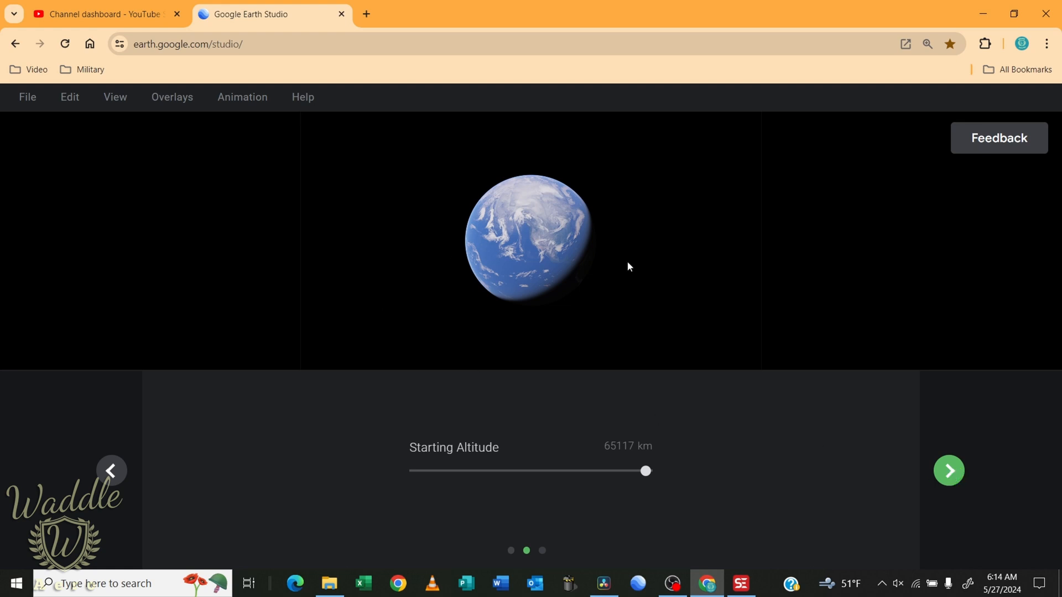
{"action": "left_click", "coordinate": [952, 473]}
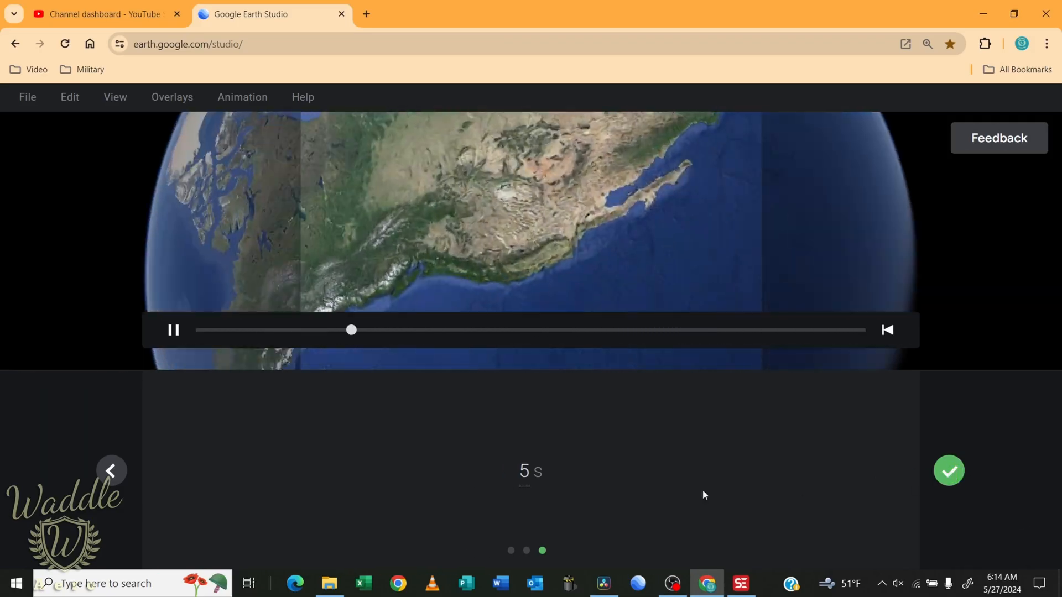
{"action": "left_click", "coordinate": [525, 470]}
{"action": "type", "text": "7"}
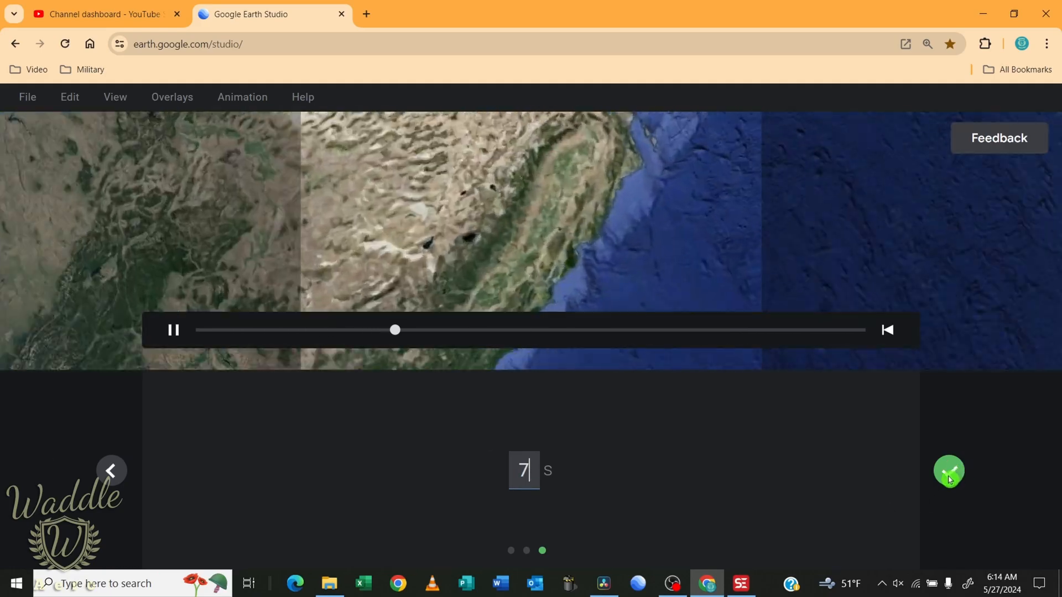
{"action": "left_click", "coordinate": [949, 476]}
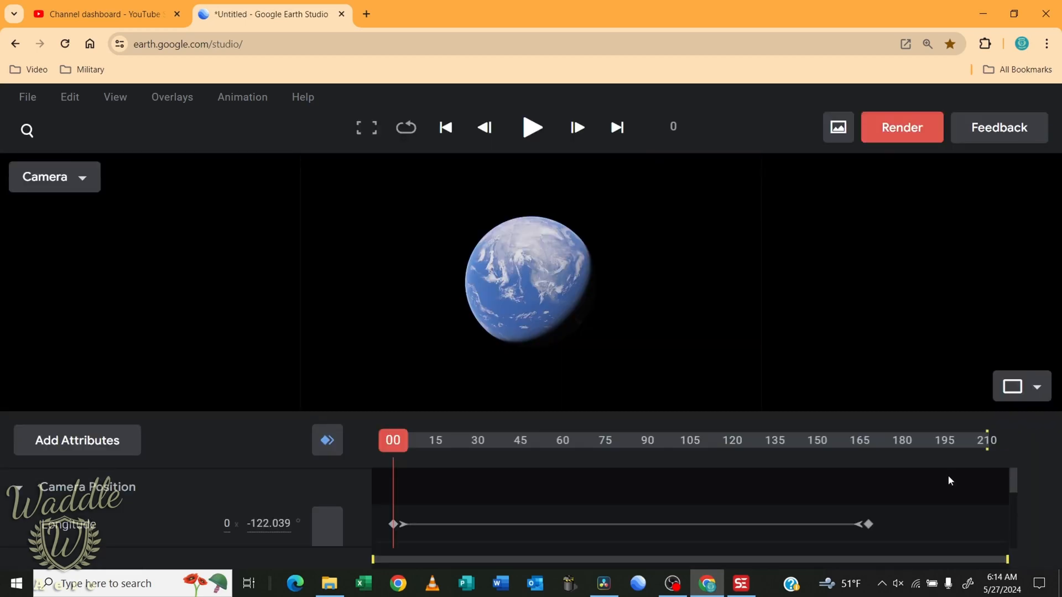
Scrub through the zoom animation, and save the project as Suisun Marina Zoom
{"action": "left_click_drag", "start_coordinate": [396, 438], "coordinate": [888, 440]}
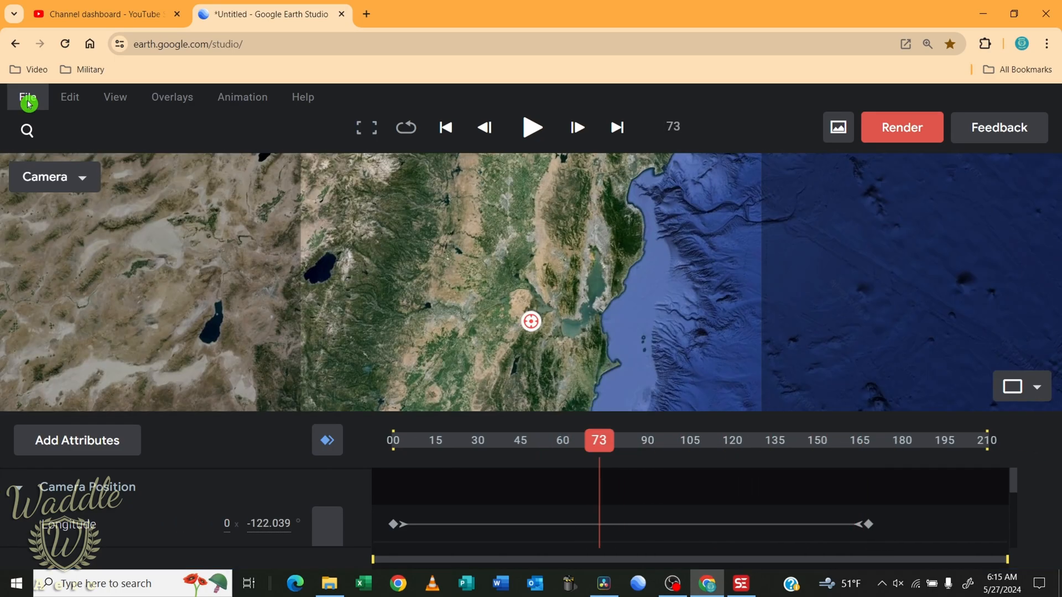
{"action": "left_click", "coordinate": [22, 97]}
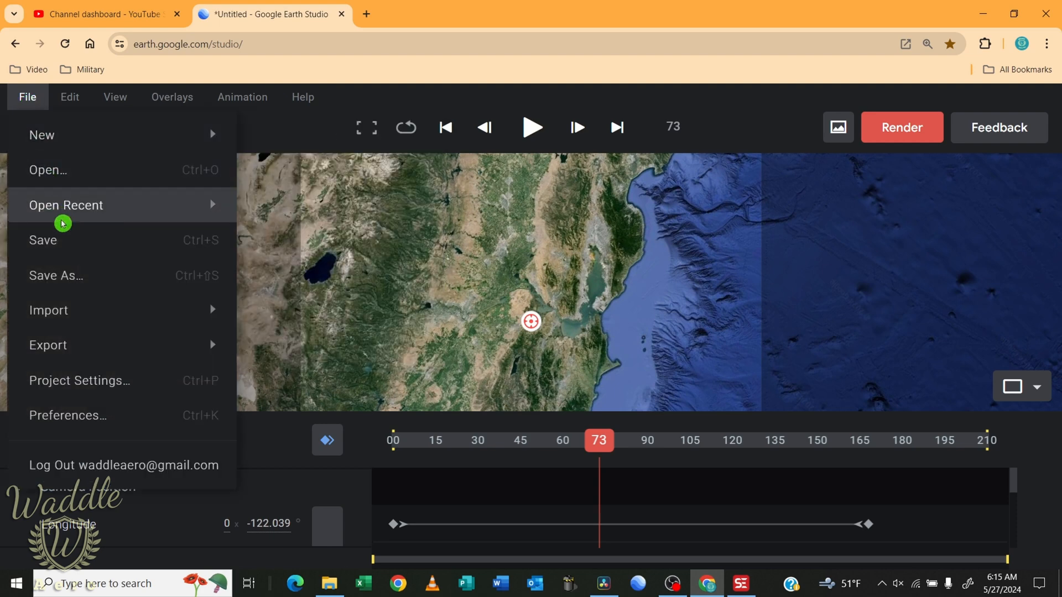
{"action": "left_click", "coordinate": [61, 275]}
{"action": "type", "text": "Zoom"}
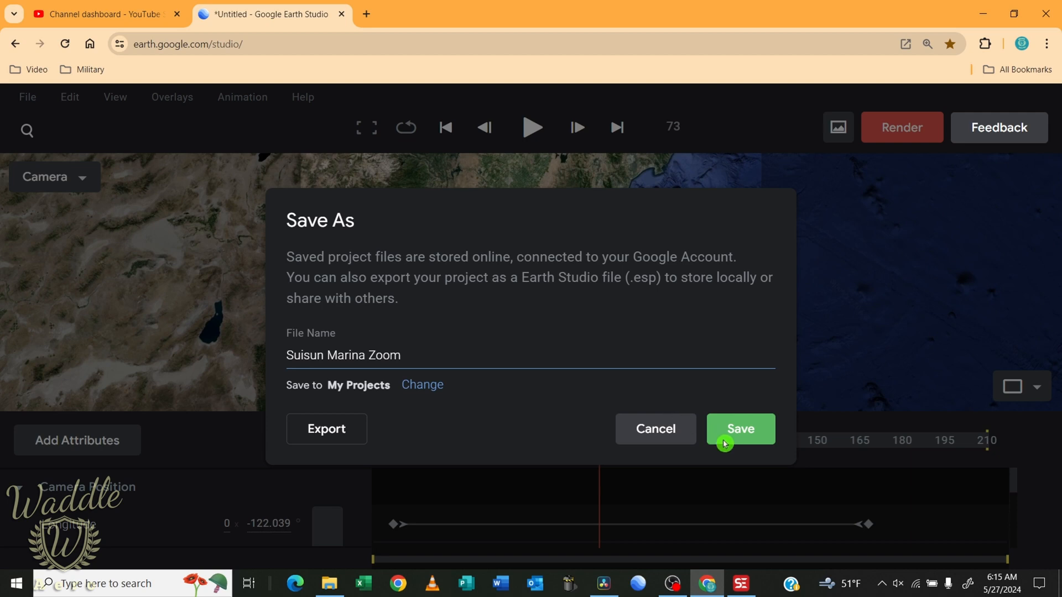
{"action": "left_click", "coordinate": [742, 434]}
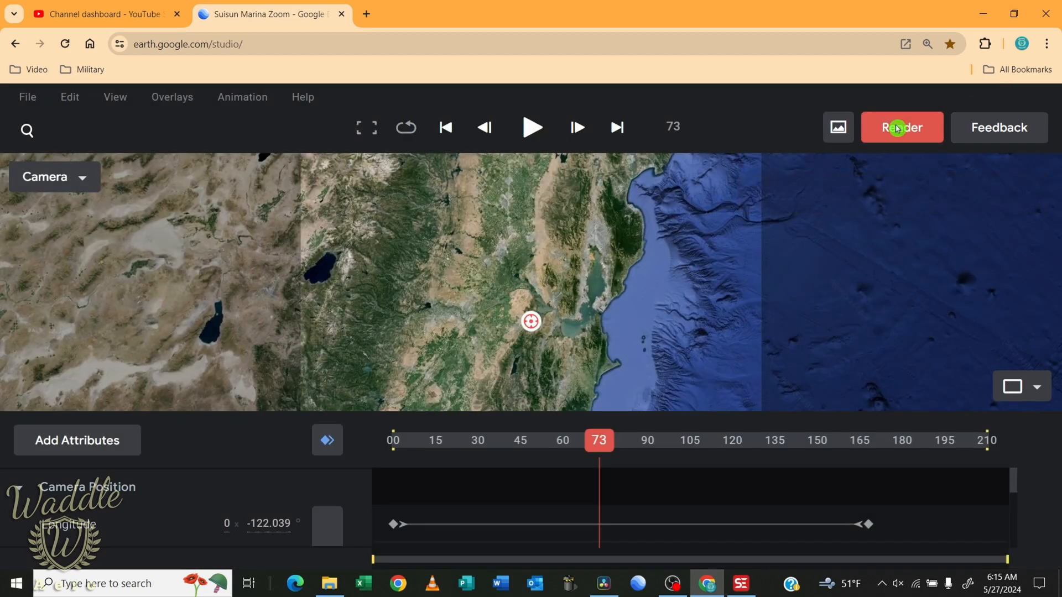
Submit the project for cloud rendering as an MP4 video at 3840 x 2160
{"action": "left_click", "coordinate": [895, 125]}
{"action": "double_click", "coordinate": [808, 366]}
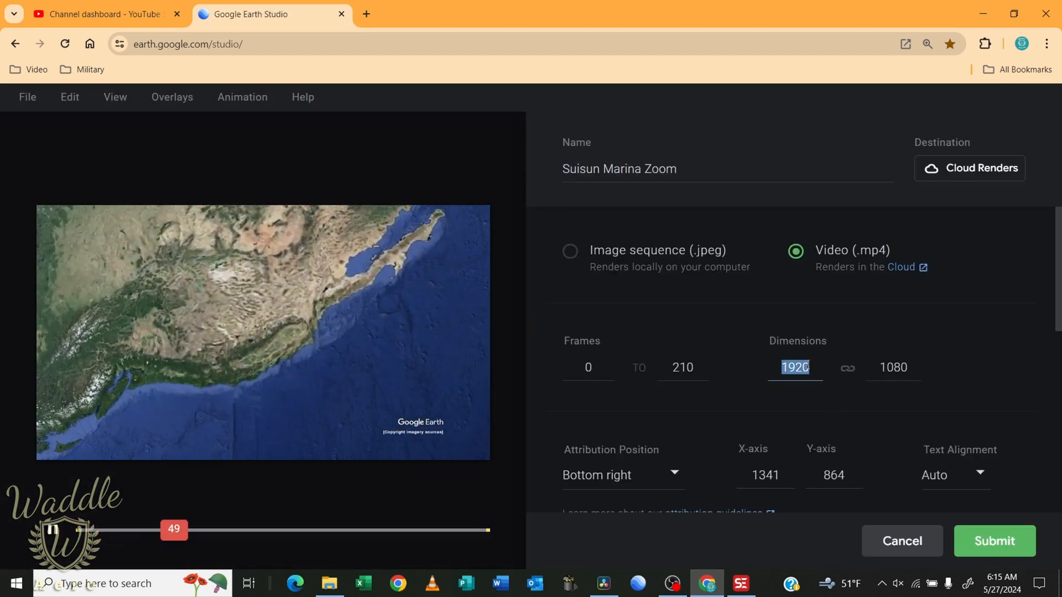
{"action": "type", "text": "3840"}
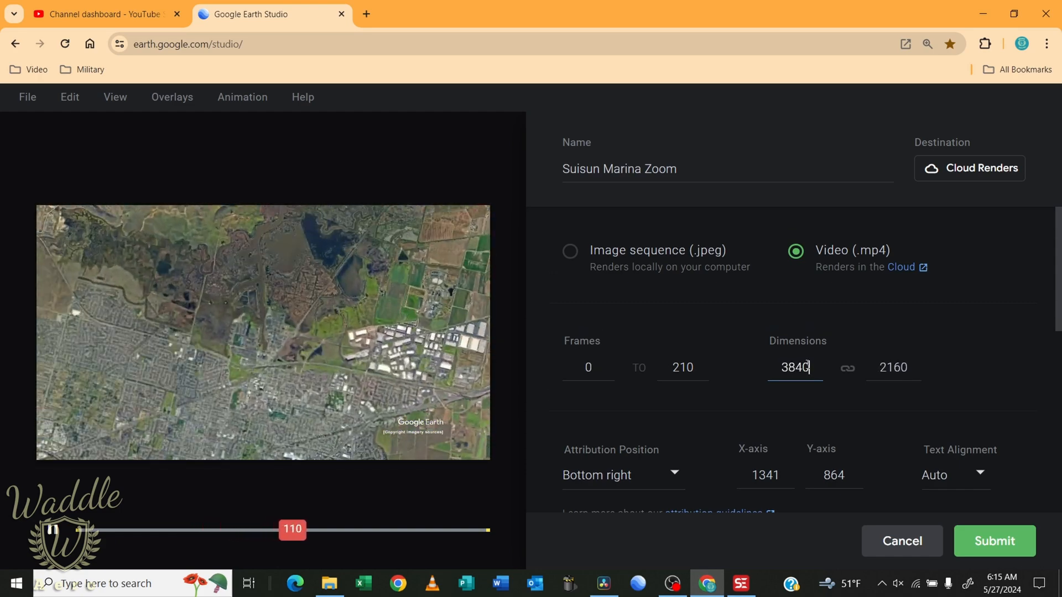
{"action": "left_click", "coordinate": [991, 542]}
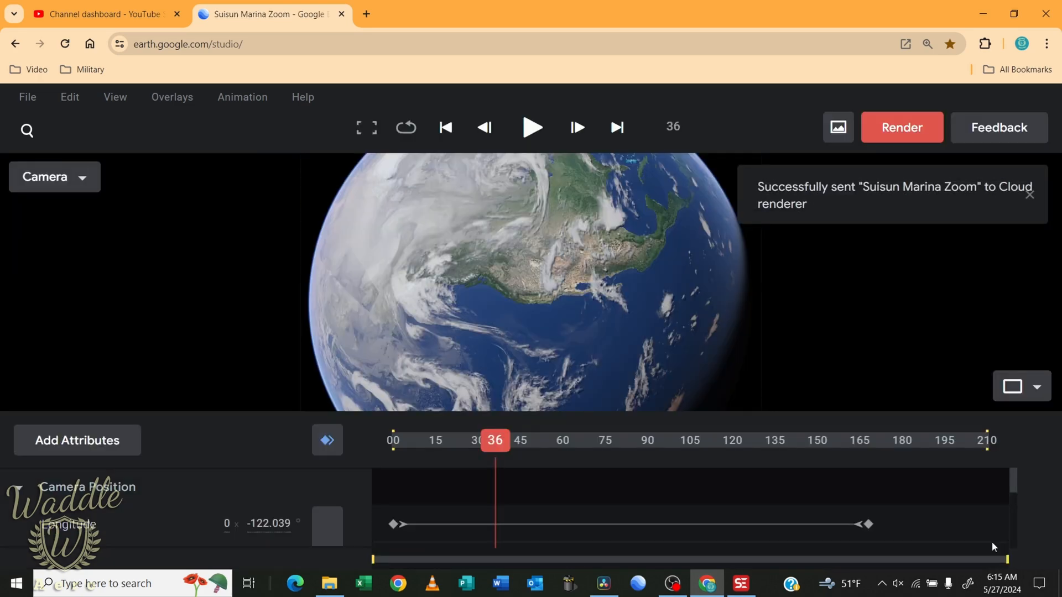
View the cloud renders and download the delivered Suisun Marina Zoom video
{"action": "left_click", "coordinate": [255, 100]}
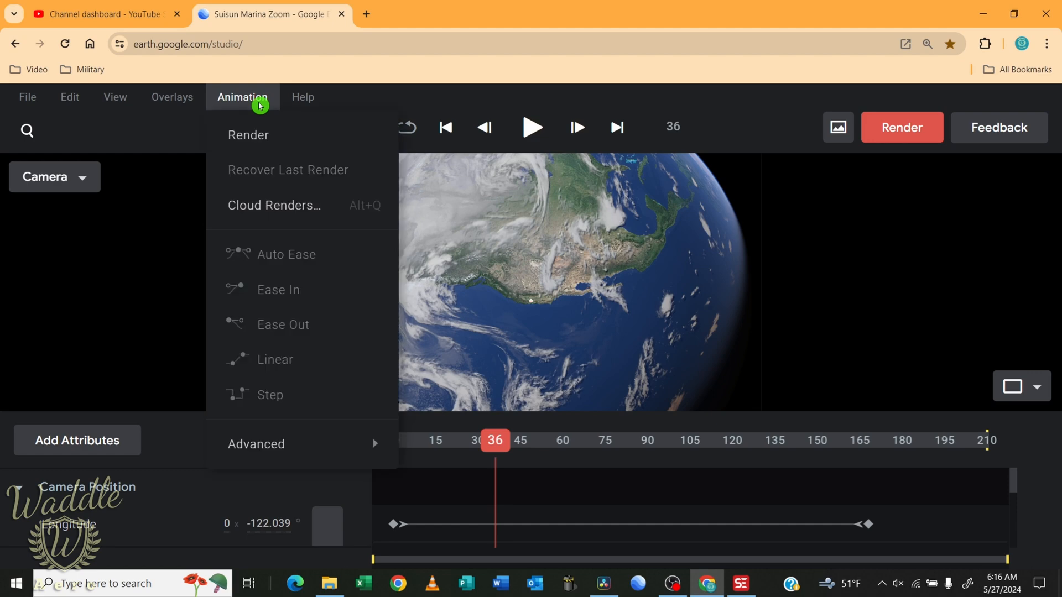
{"action": "left_click", "coordinate": [256, 206]}
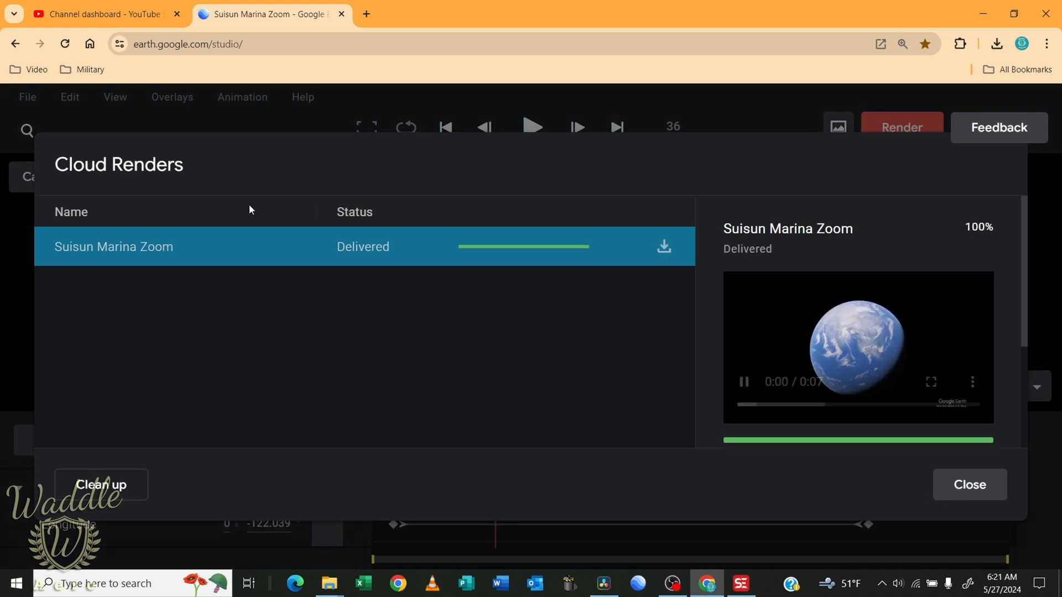
{"action": "left_click", "coordinate": [670, 256]}
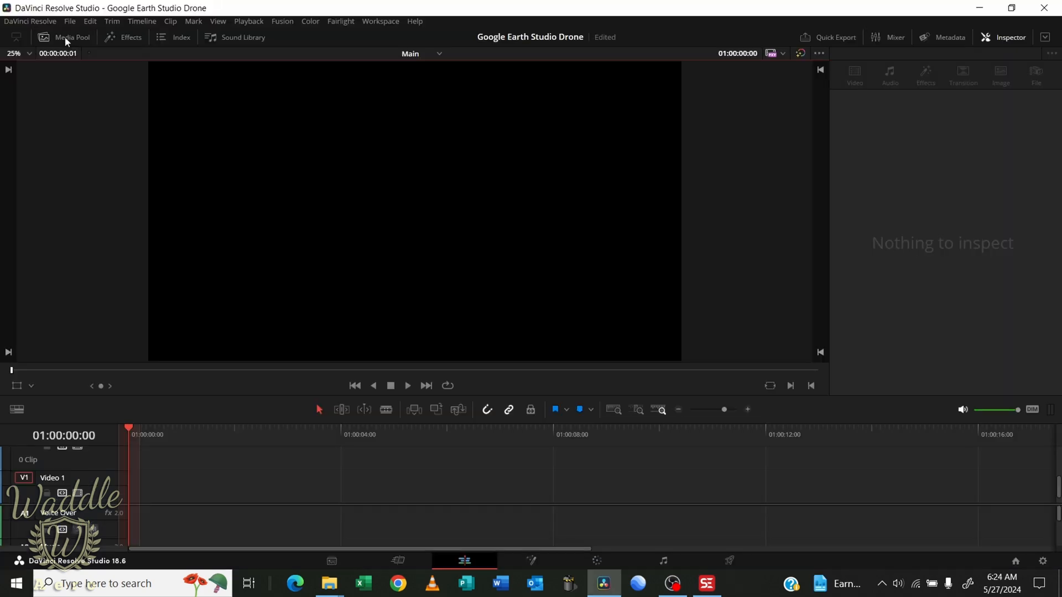
In DaVinci Resolve, insert Suisun Marina Zoom.mp4 into the Main timeline, followed by Suisun Marina.MP4
{"action": "left_click", "coordinate": [64, 36]}
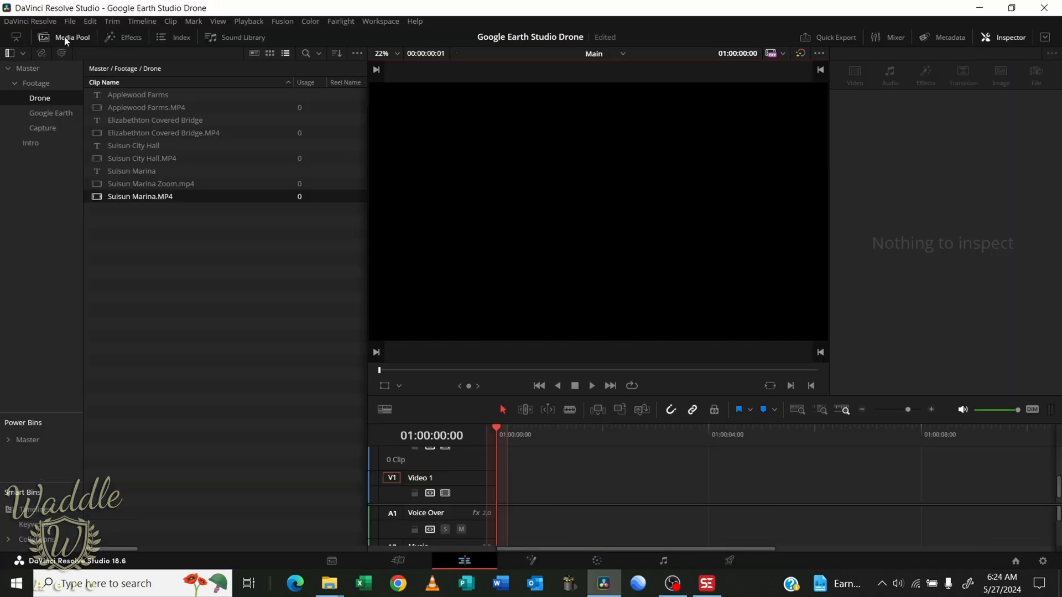
{"action": "left_click", "coordinate": [142, 185]}
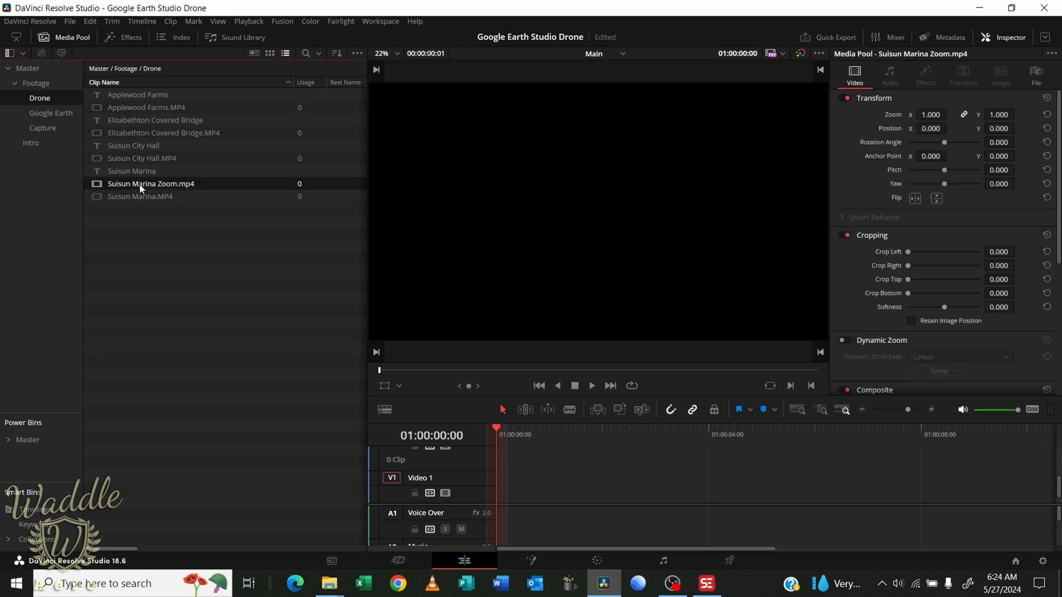
{"action": "key", "text": "F9"}
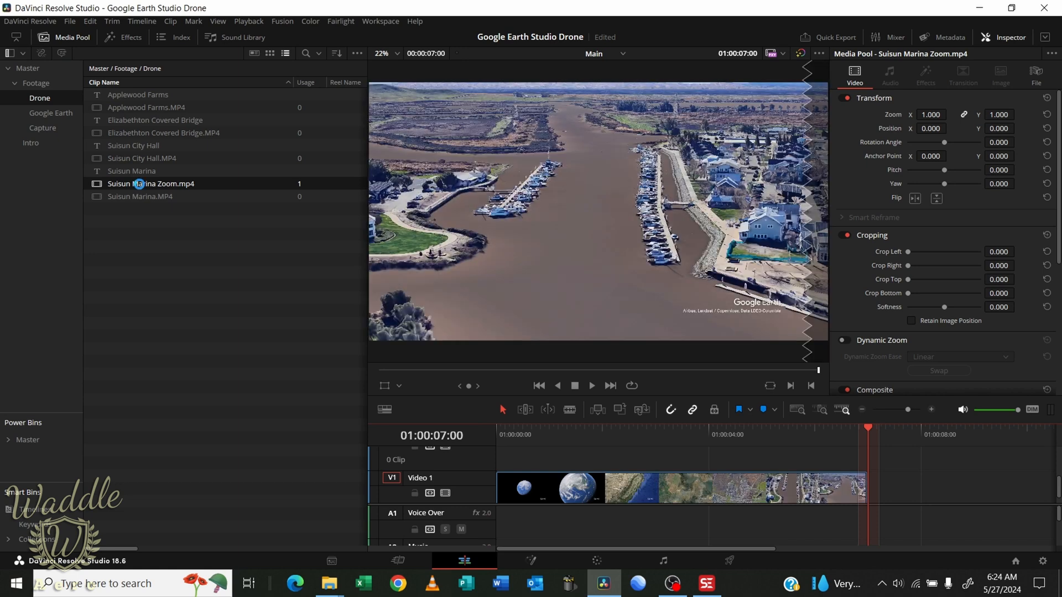
{"action": "left_click", "coordinate": [135, 198]}
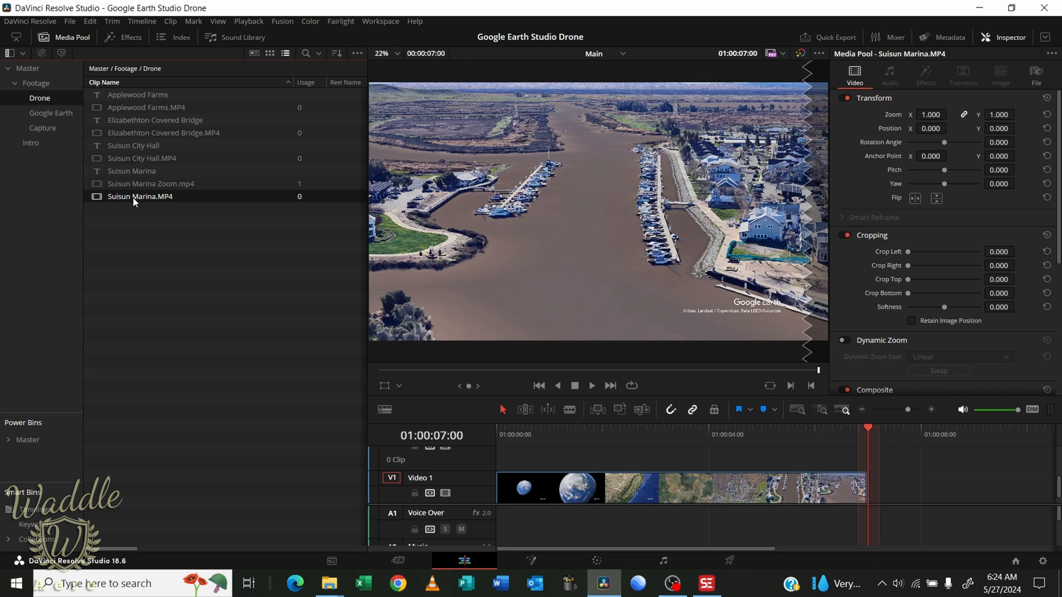
{"action": "key", "text": "F9"}
{"action": "left_click", "coordinate": [65, 37]}
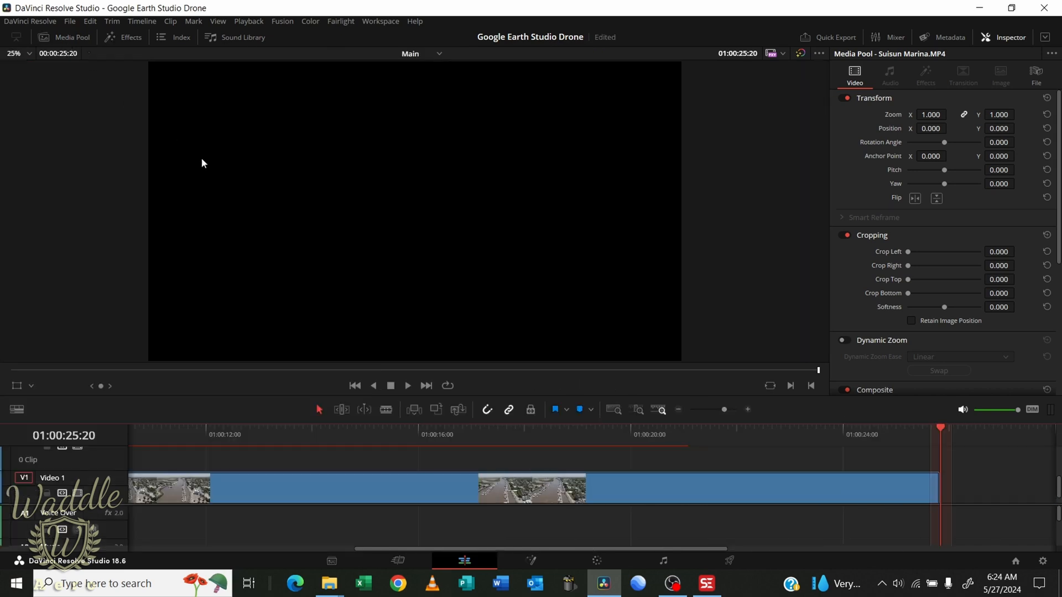
Split the Suisun Marina drone clip at 01:00:15:14 and remove the part after the cut
{"action": "left_click", "coordinate": [354, 386]}
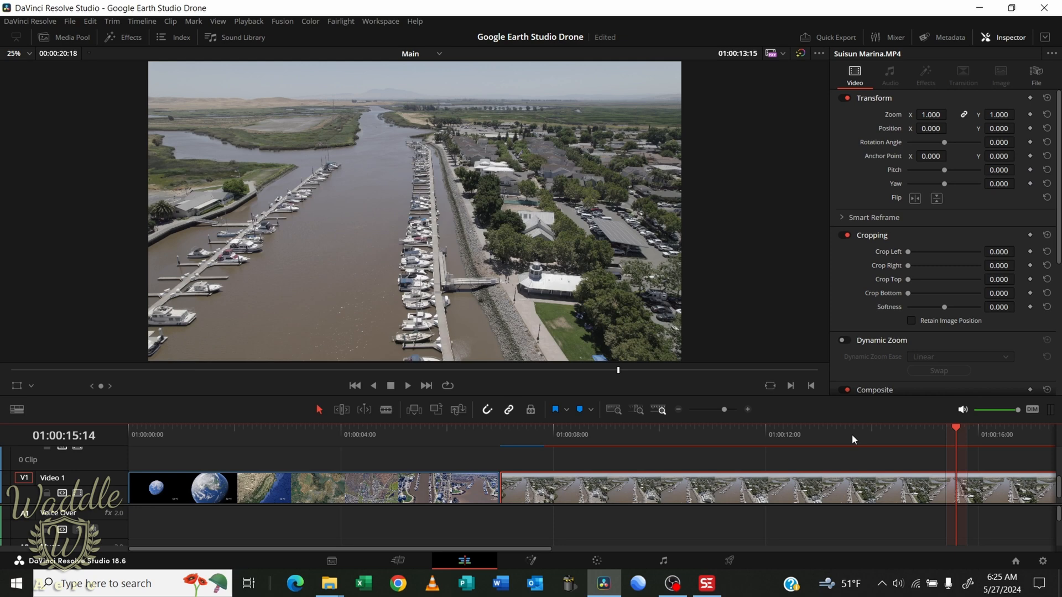
{"action": "key", "text": "ctrl+b"}
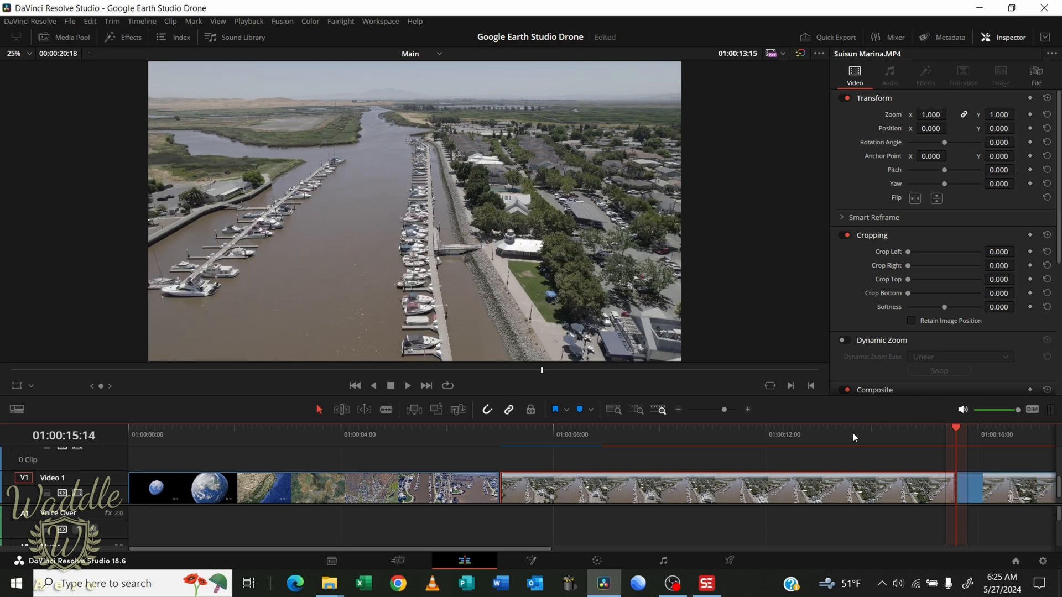
{"action": "left_click", "coordinate": [852, 433]}
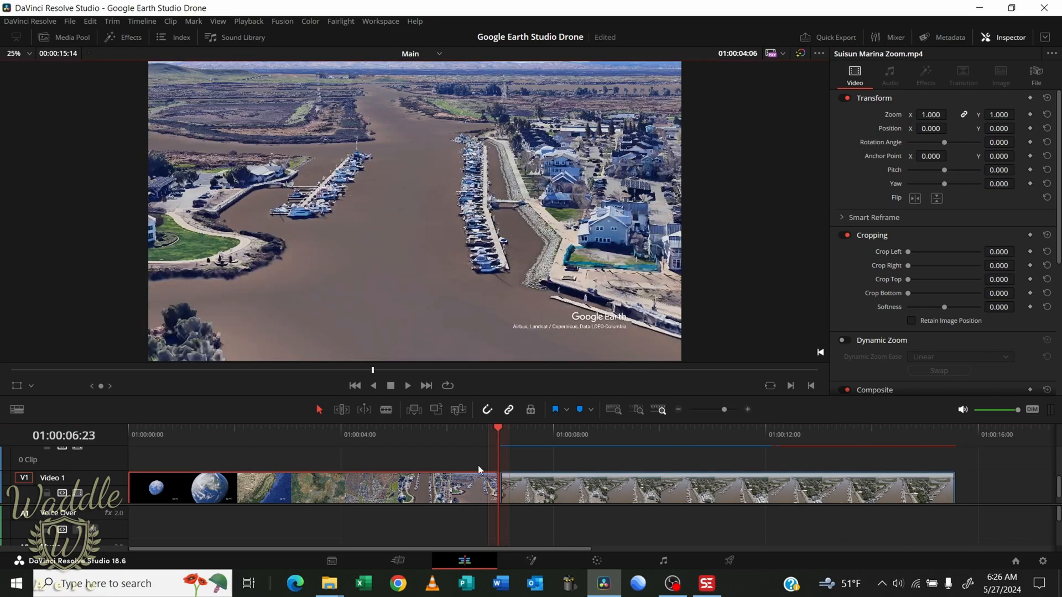
Split the zoom clip at 01:00:05:17, where its camera movement ends, and ripple-delete the static remainder
{"action": "key", "text": "space"}
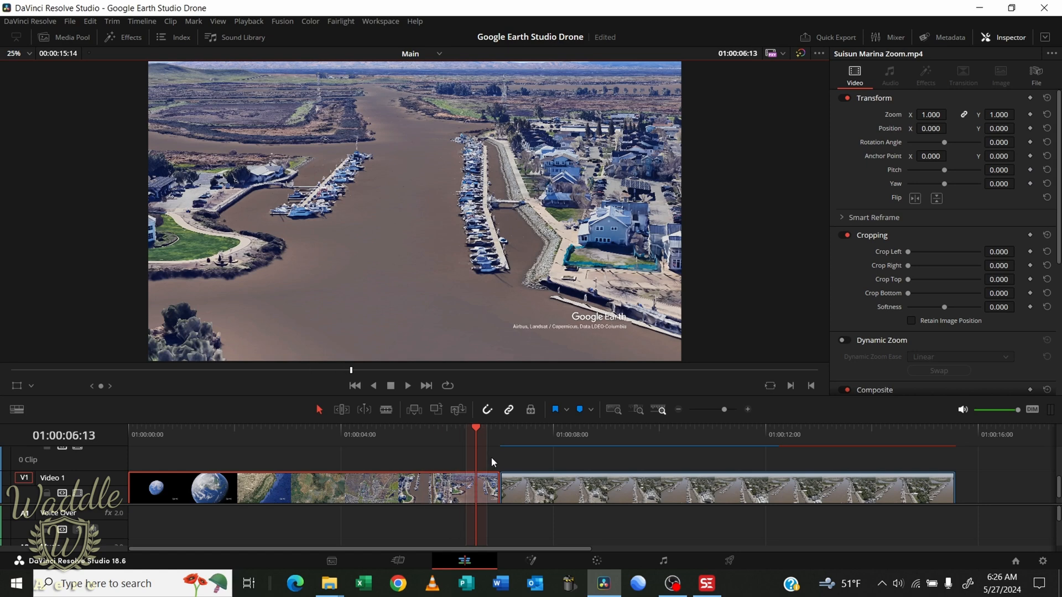
{"action": "key", "text": "Left"}
{"action": "key", "text": "Left"}
{"action": "key", "text": "Left"}
{"action": "key", "text": "Left"}
{"action": "key", "text": "Left"}
{"action": "key", "text": "Left"}
{"action": "key", "text": "Left"}
{"action": "key", "text": "Left"}
{"action": "key", "text": "Left"}
{"action": "key", "text": "Left"}
{"action": "key", "text": "Left"}
{"action": "key", "text": "Left"}
{"action": "key", "text": "Left"}
{"action": "key", "text": "Left"}
{"action": "key", "text": "Left"}
{"action": "key", "text": "Left"}
{"action": "key", "text": "Left"}
{"action": "key", "text": "Left"}
{"action": "key", "text": "Left"}
{"action": "key", "text": "Left"}
{"action": "key", "text": "Right"}
{"action": "key", "text": "Right"}
{"action": "key", "text": "Right"}
{"action": "key", "text": "Right"}
{"action": "key", "text": "Right"}
{"action": "key", "text": "Right"}
{"action": "key", "text": "Right"}
{"action": "key", "text": "Right"}
{"action": "key", "text": "Right"}
{"action": "key", "text": "Right"}
{"action": "key", "text": "Right"}
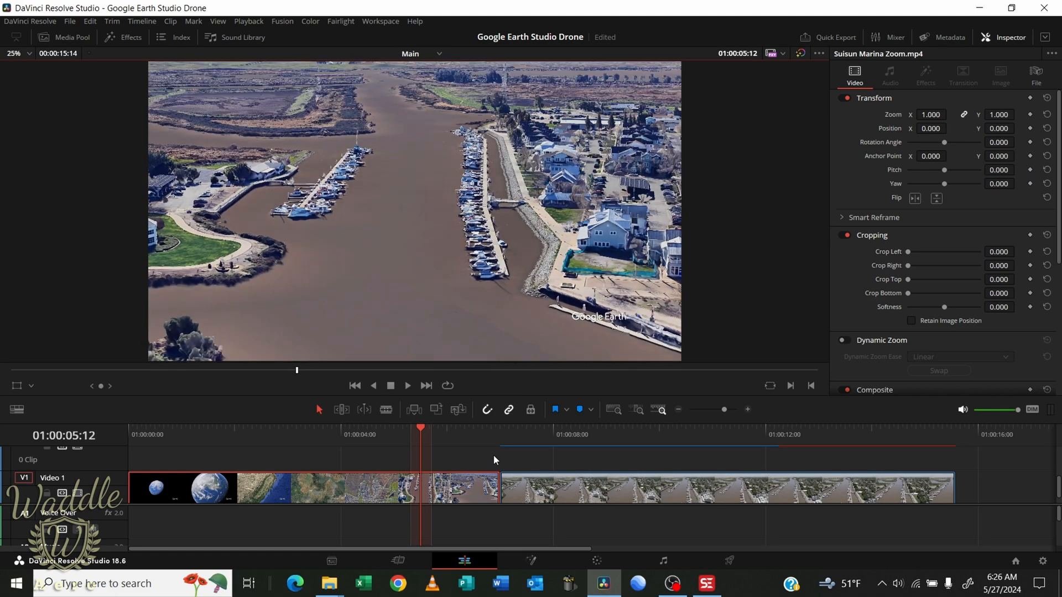
{"action": "key", "text": "Right"}
{"action": "key", "text": "Right"}
{"action": "key", "text": "Right"}
{"action": "key", "text": "ctrl+b"}
{"action": "key", "text": "Right"}
{"action": "key", "text": "Right"}
{"action": "key", "text": "Right"}
{"action": "key", "text": "Right"}
{"action": "key", "text": "Right"}
{"action": "key", "text": "Right"}
{"action": "key", "text": "Right"}
{"action": "key", "text": "Right"}
{"action": "key", "text": "Right"}
{"action": "key", "text": "Right"}
{"action": "key", "text": "Right"}
{"action": "key", "text": "Right"}
{"action": "key", "text": "Right"}
{"action": "key", "text": "Right"}
{"action": "key", "text": "Right"}
{"action": "key", "text": "Right"}
{"action": "key", "text": "Right"}
{"action": "key", "text": "Right"}
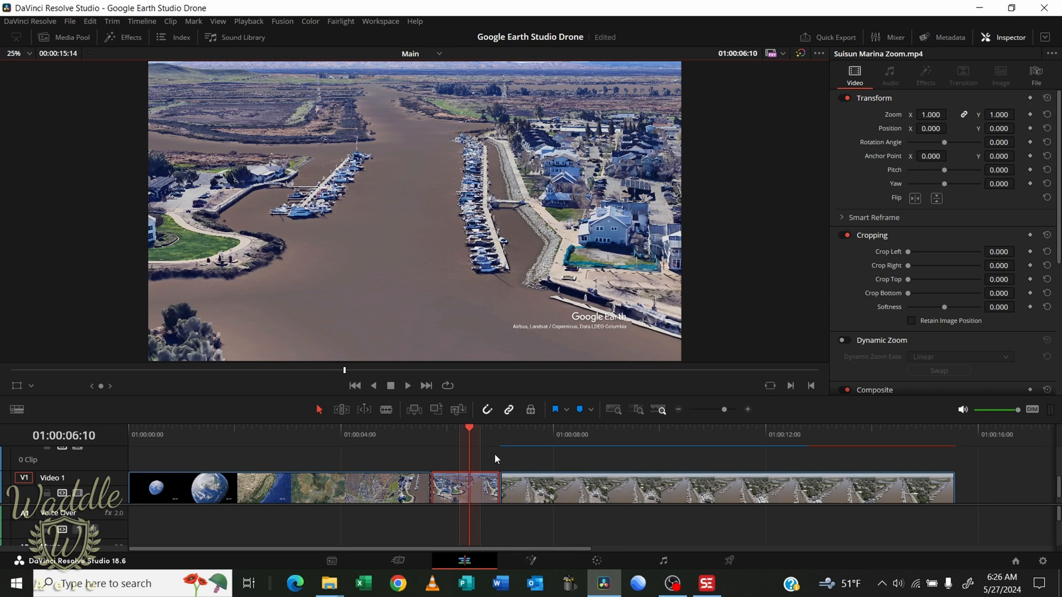
{"action": "key", "text": "Delete"}
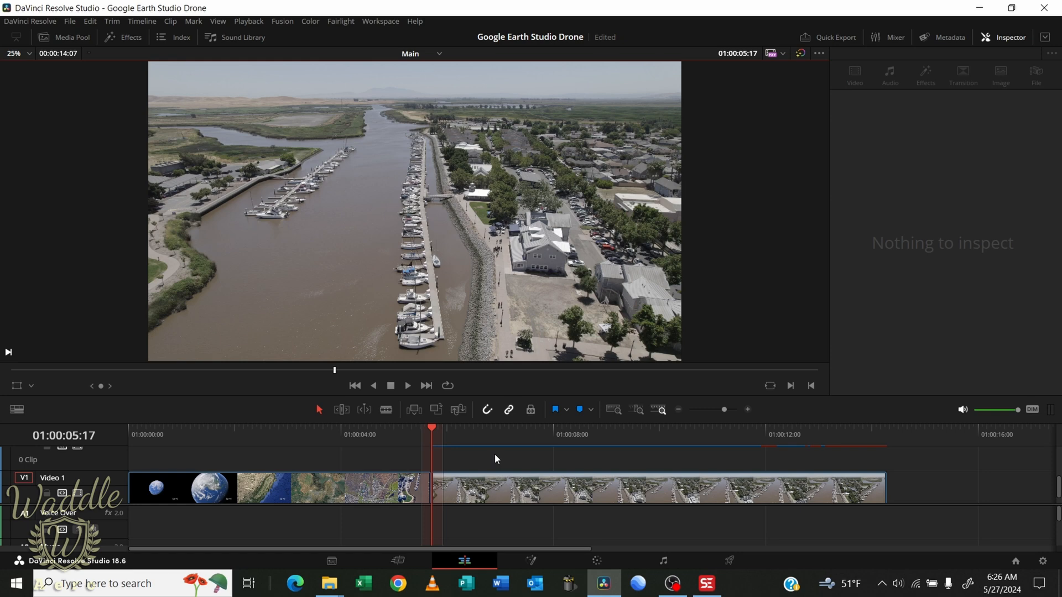
Add a dissolve transition at the cut between the zoom clip and the drone clip
{"action": "key", "text": "Left"}
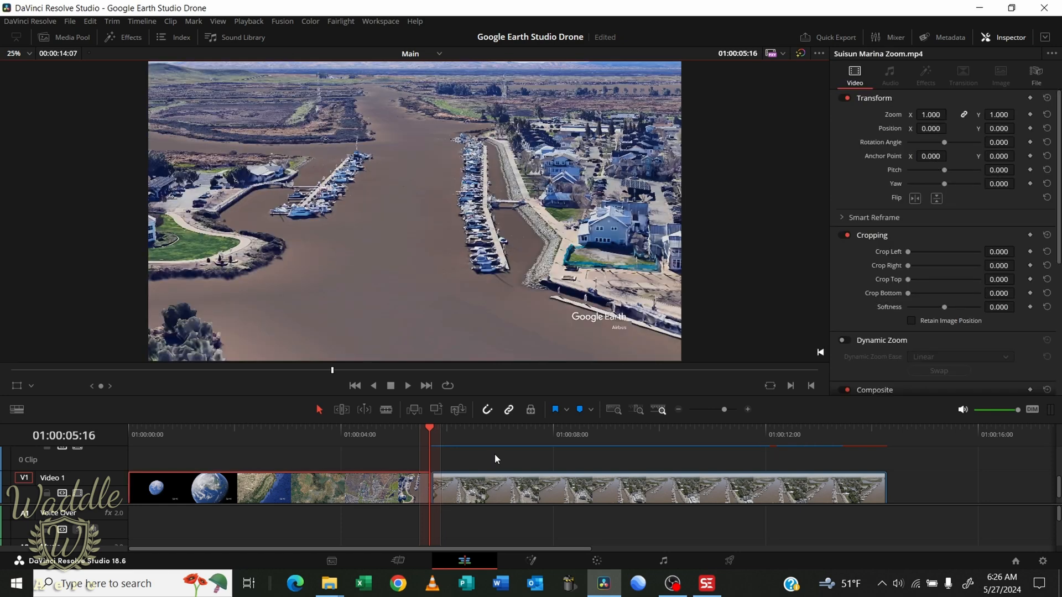
{"action": "key", "text": "ctrl+t"}
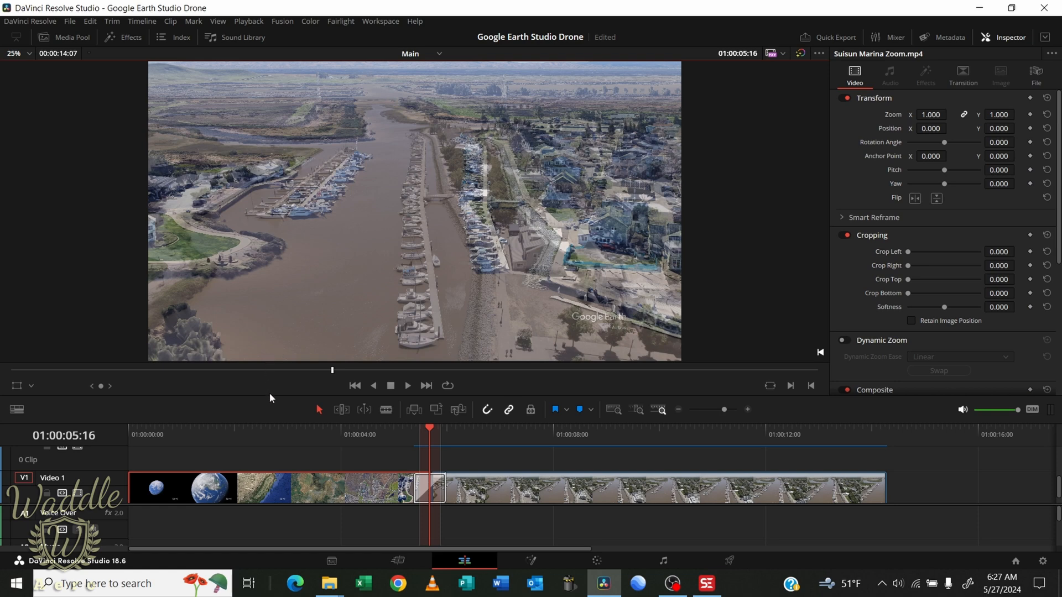
Add Zoom, Position and Rotation Angle keyframes at the very start of the Suisun Marina Zoom clip
{"action": "left_click", "coordinate": [354, 385]}
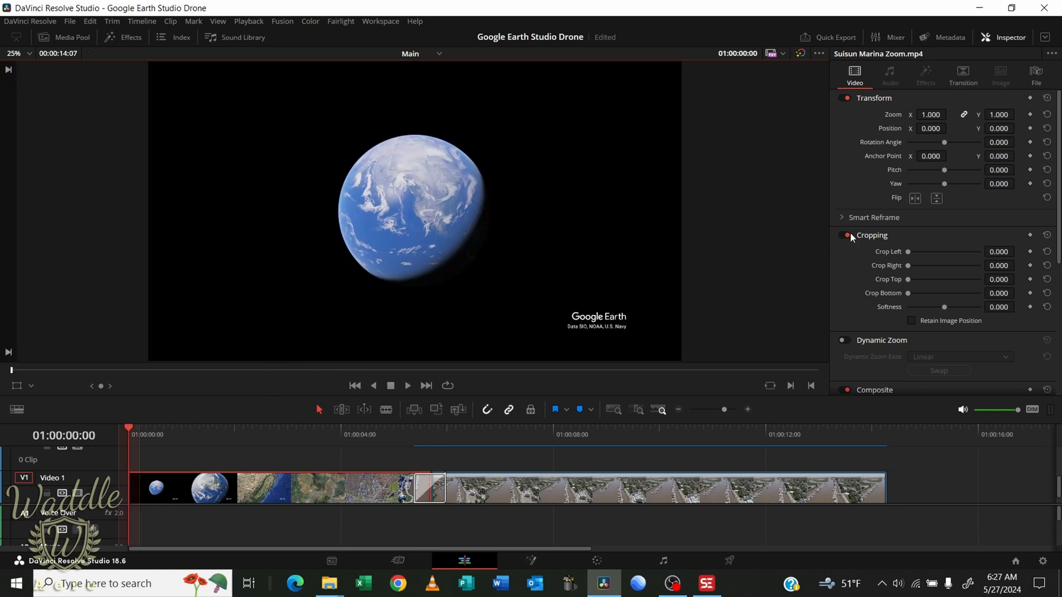
{"action": "left_click", "coordinate": [1030, 114]}
{"action": "left_click", "coordinate": [1030, 129]}
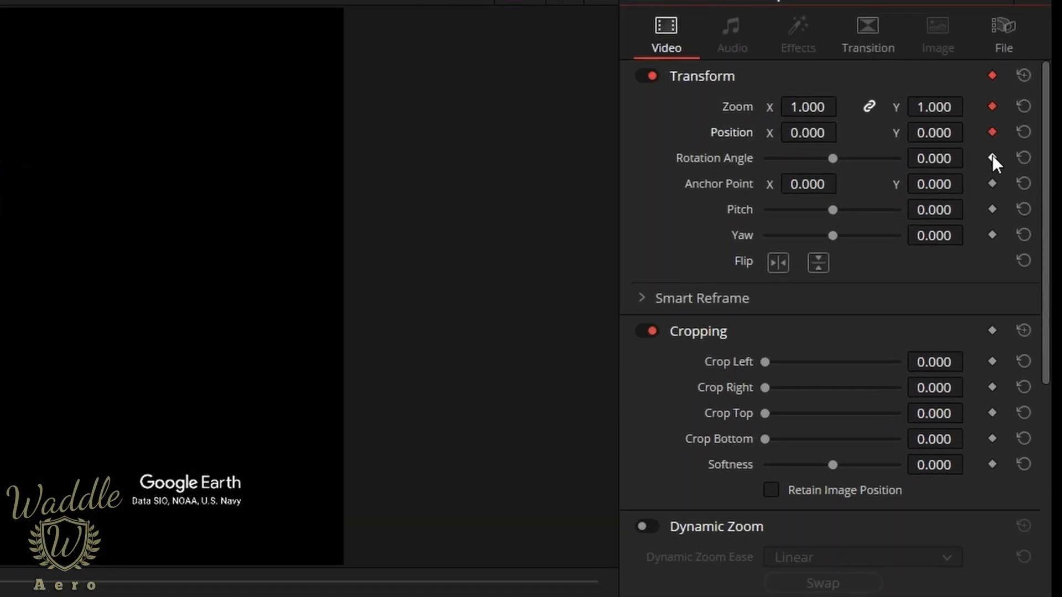
{"action": "left_click", "coordinate": [992, 158]}
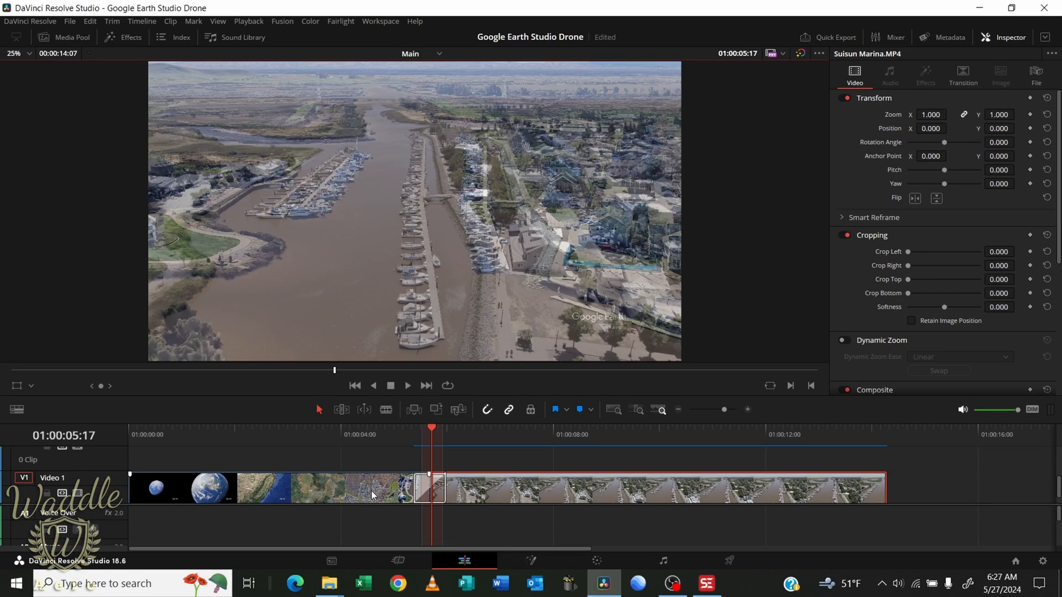
At 01:00:05:17, set the Suisun Marina Zoom clip's Zoom to 1.540, Position to X -741, Y -300 and Rotation Angle to -2.600, and return to the start
{"action": "left_click", "coordinate": [371, 493]}
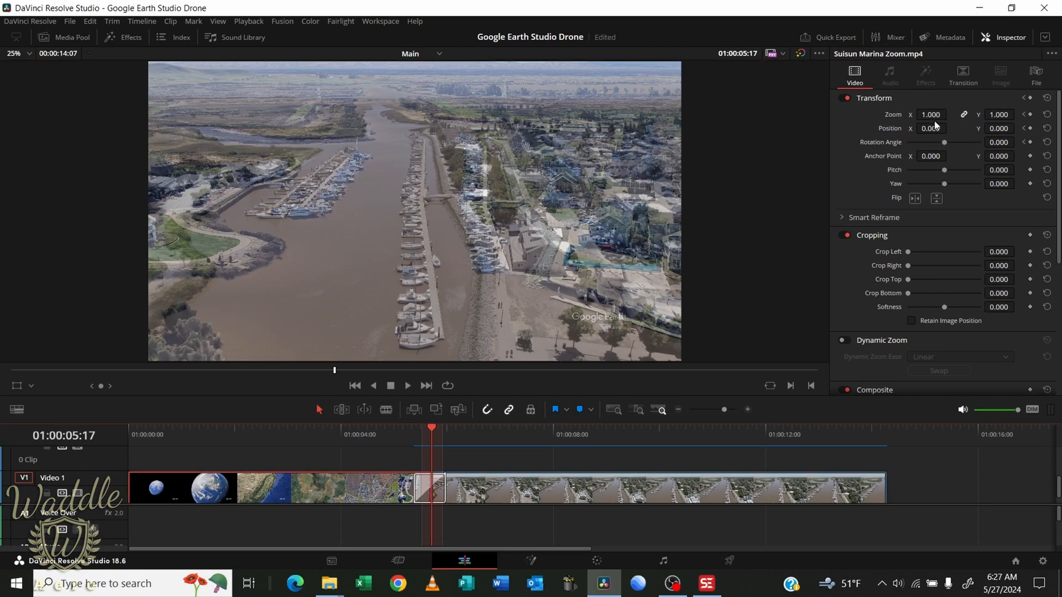
{"action": "left_click_drag", "start_coordinate": [931, 114], "coordinate": [988, 127]}
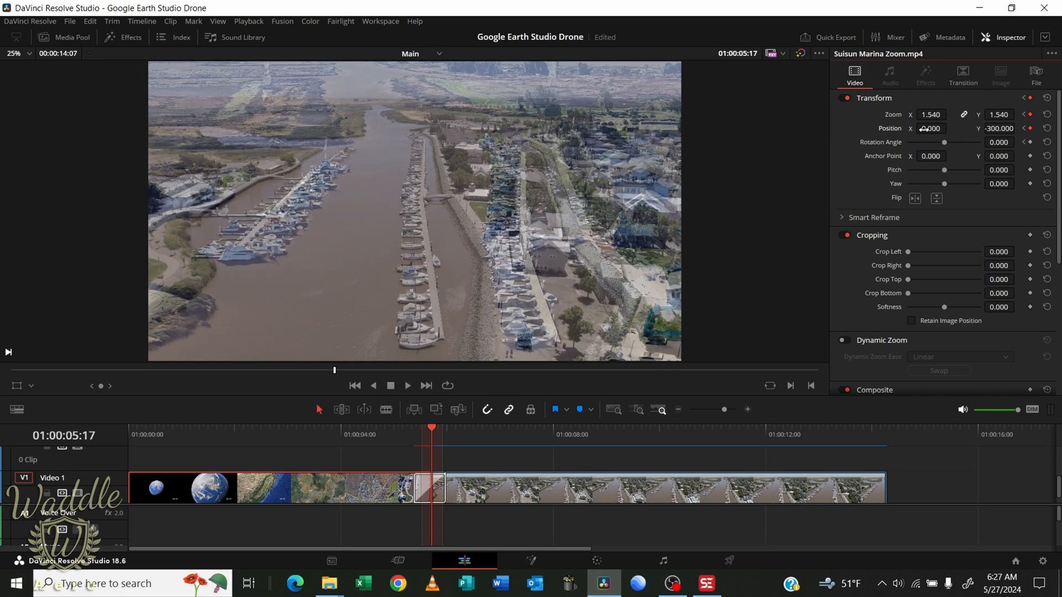
{"action": "left_click_drag", "start_coordinate": [923, 129], "coordinate": [955, 129]}
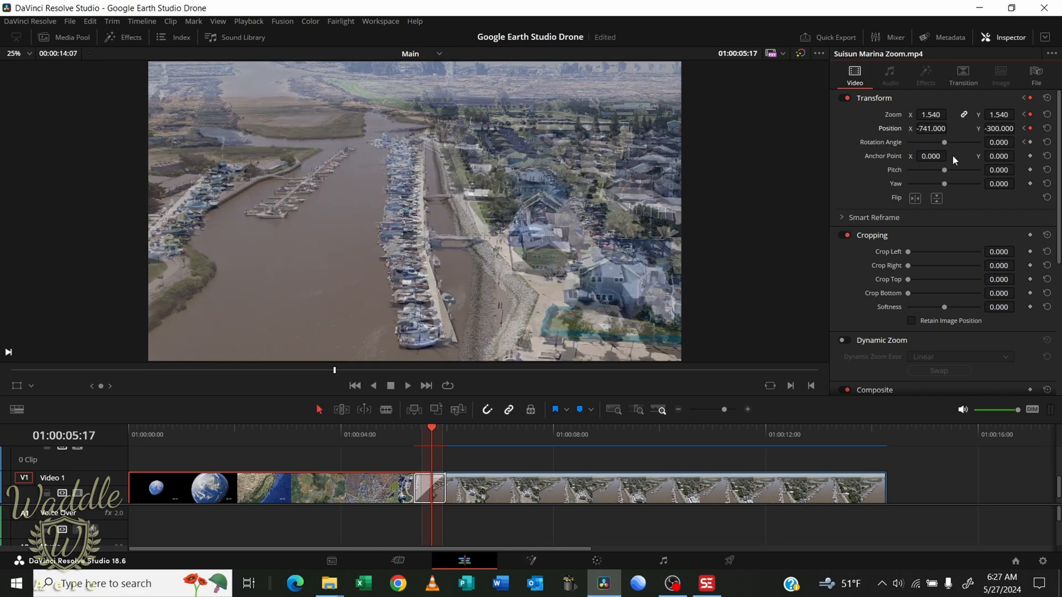
{"action": "left_click_drag", "start_coordinate": [1000, 142], "coordinate": [1018, 142]}
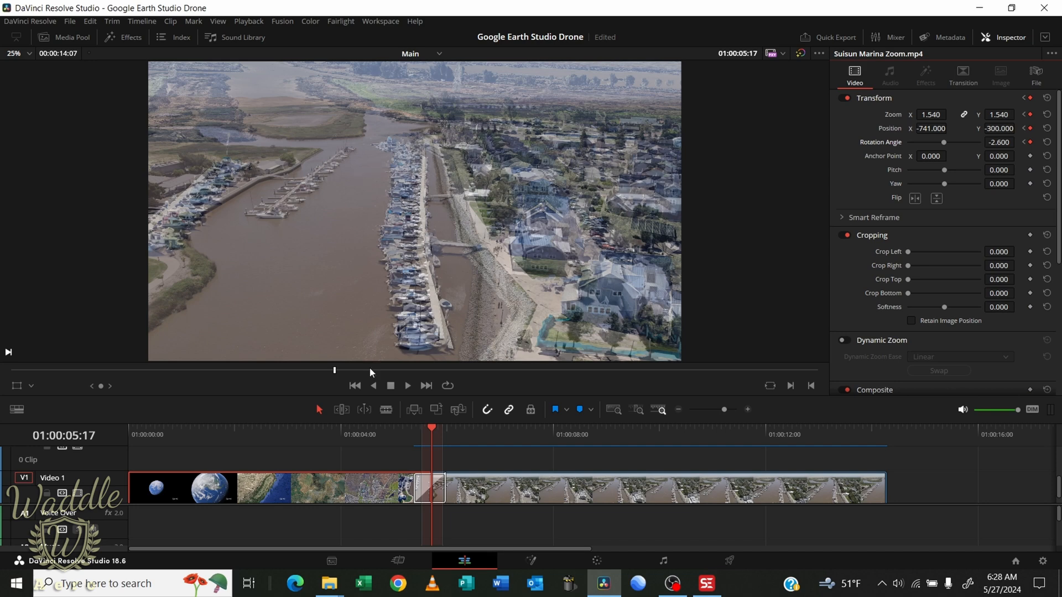
{"action": "left_click", "coordinate": [355, 386]}
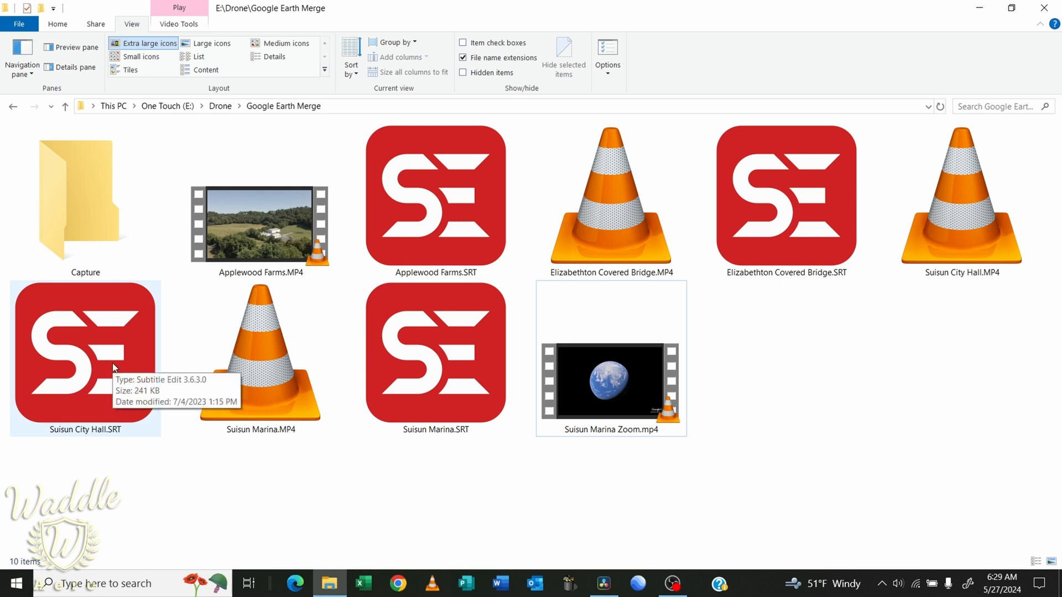
Open Suisun City Hall.SRT in Subtitle Edit and replace every font size 36 tag with size 18
{"action": "double_click", "coordinate": [113, 365]}
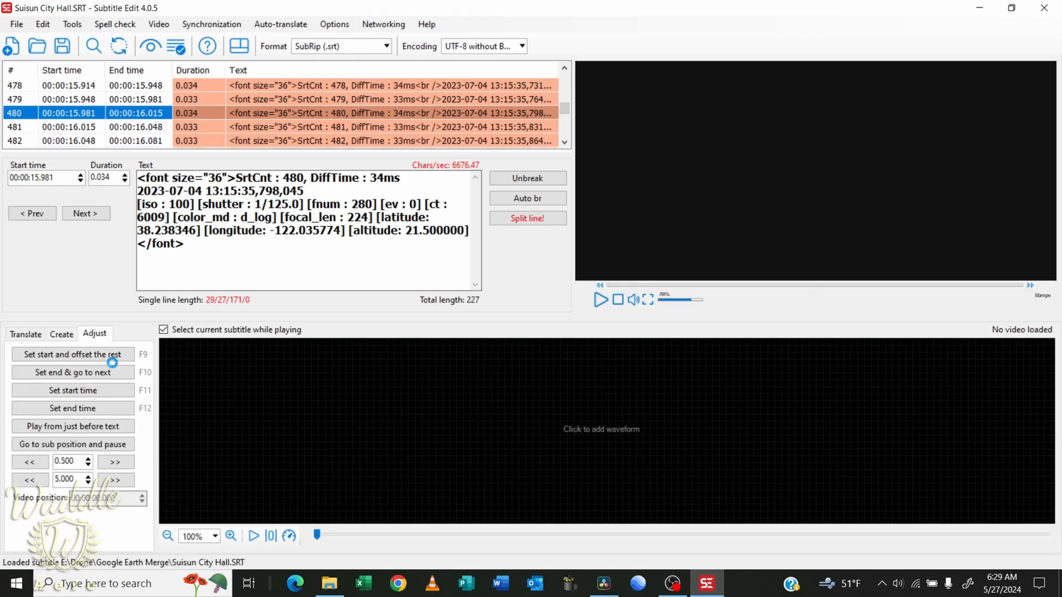
{"action": "key", "text": "ctrl+h"}
{"action": "key", "text": "Tab"}
{"action": "key", "text": "Left"}
{"action": "key", "text": "Left"}
{"action": "key", "text": "BackSpace"}
{"action": "key", "text": "BackSpace"}
{"action": "type", "text": "18"}
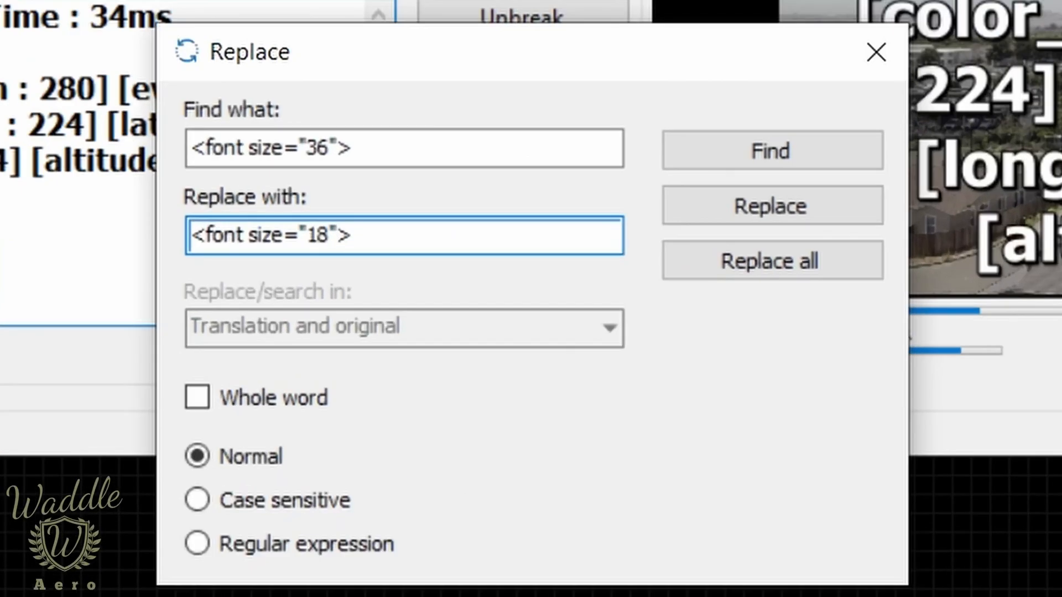
{"action": "left_click", "coordinate": [860, 256]}
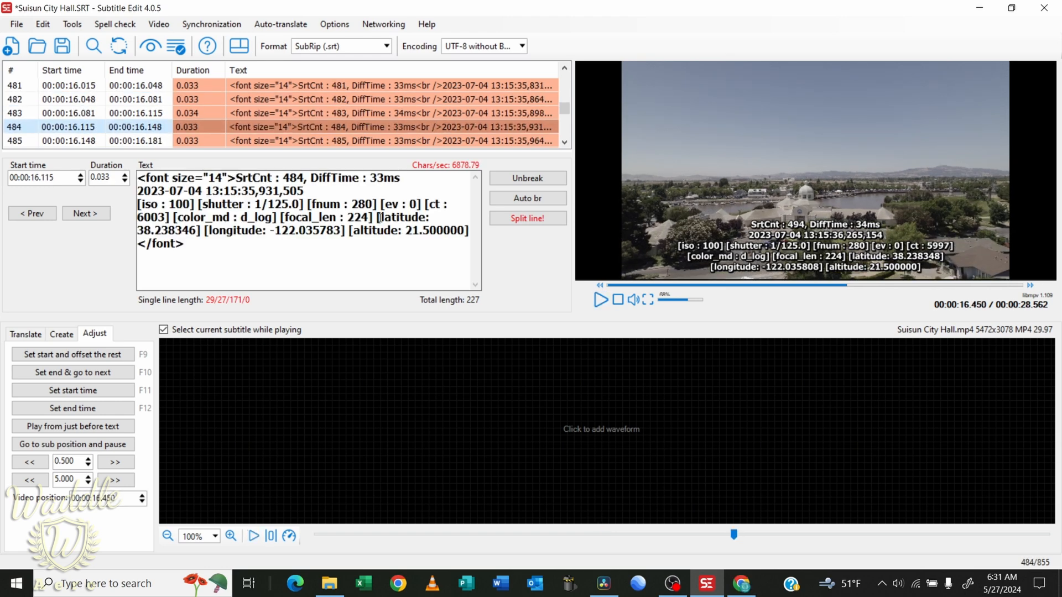
Copy the latitude and longitude from subtitle line 484 and start a Zoom-To quick start project in Google Earth Studio
{"action": "left_click_drag", "start_coordinate": [378, 217], "coordinate": [354, 232]}
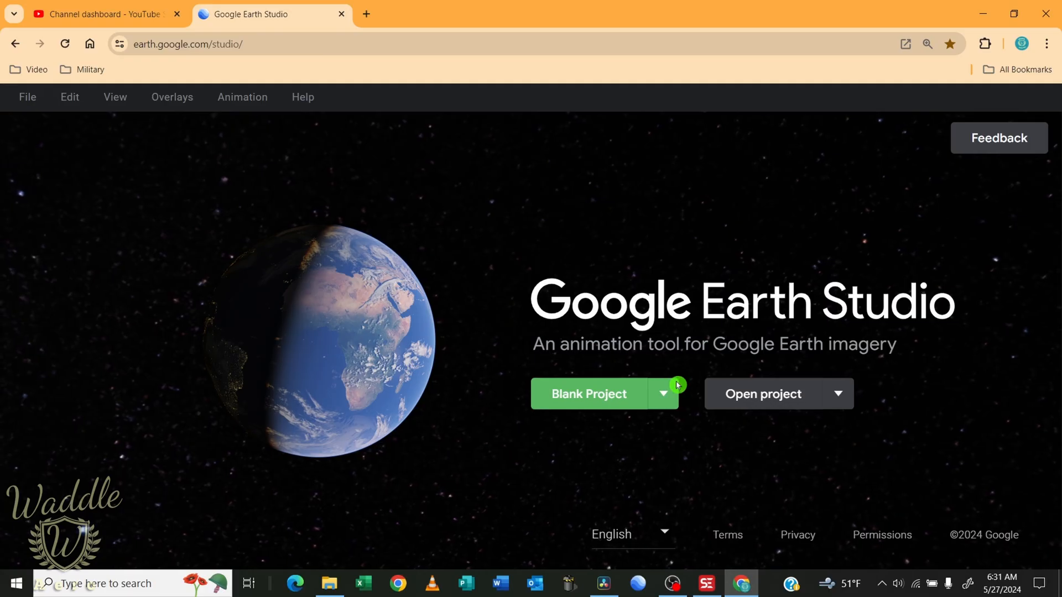
{"action": "left_click", "coordinate": [669, 397]}
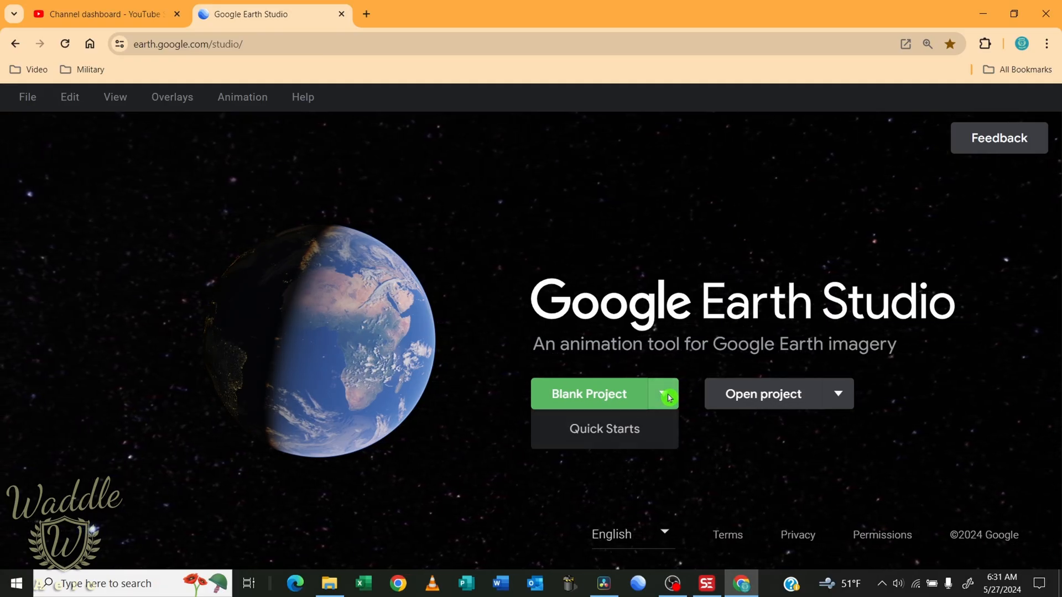
{"action": "left_click", "coordinate": [621, 433]}
{"action": "left_click", "coordinate": [659, 261]}
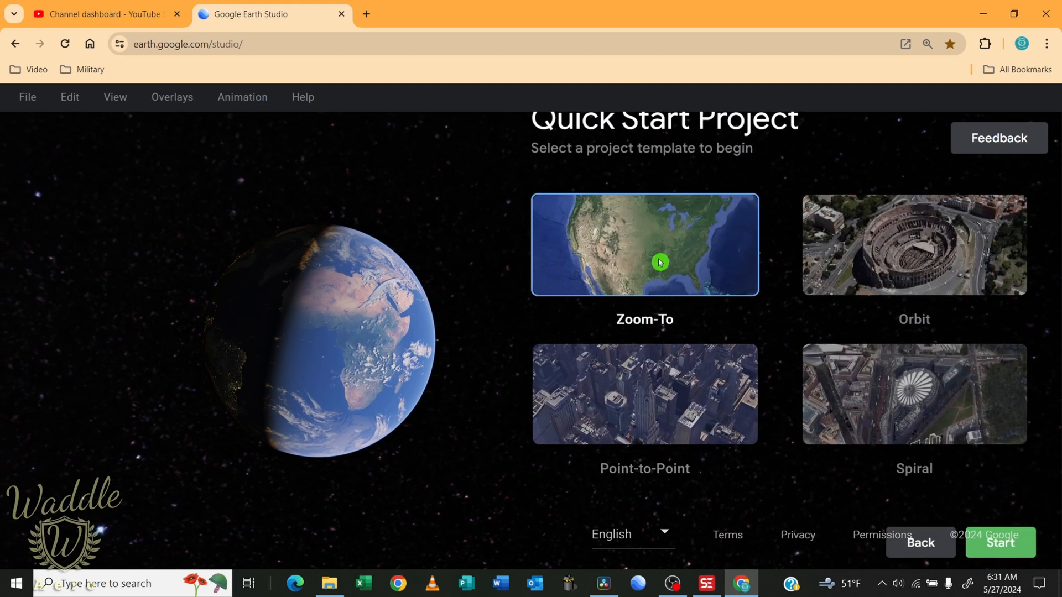
{"action": "left_click", "coordinate": [982, 543]}
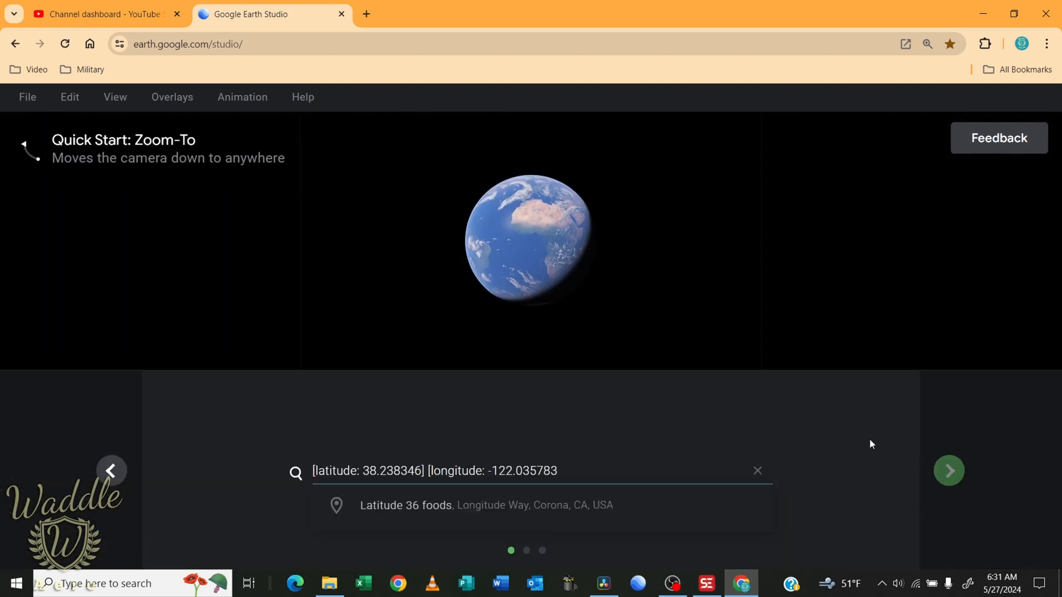
Trim the pasted destination text to 38.238346,-122.035783 and choose the matching coordinate location
{"action": "key", "text": "shift+Right"}
{"action": "key", "text": "shift+Right"}
{"action": "key", "text": "shift+Right"}
{"action": "key", "text": "shift+Right"}
{"action": "key", "text": "shift+Right"}
{"action": "key", "text": "shift+Right"}
{"action": "key", "text": "shift+Right"}
{"action": "key", "text": "shift+Right"}
{"action": "key", "text": "shift+Right"}
{"action": "key", "text": "BackSpace"}
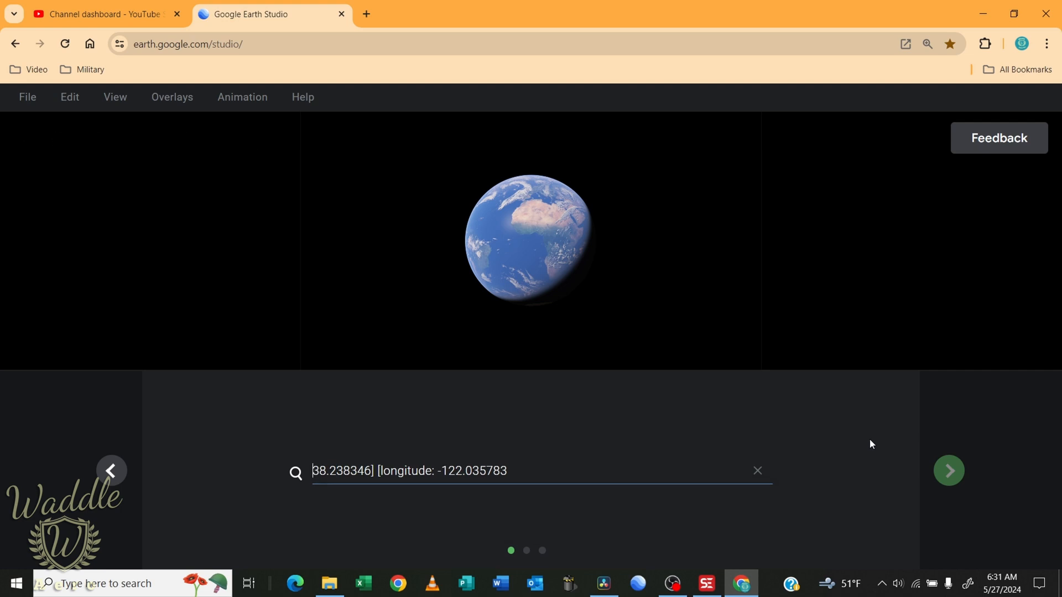
{"action": "key", "text": "shift+Right"}
{"action": "key", "text": "shift+Right"}
{"action": "key", "text": "shift+Right"}
{"action": "key", "text": "shift+Right"}
{"action": "key", "text": "shift+Right"}
{"action": "key", "text": "shift+Right"}
{"action": "key", "text": "shift+Right"}
{"action": "key", "text": "shift+Right"}
{"action": "key", "text": "shift+Right"}
{"action": "key", "text": "shift+Right"}
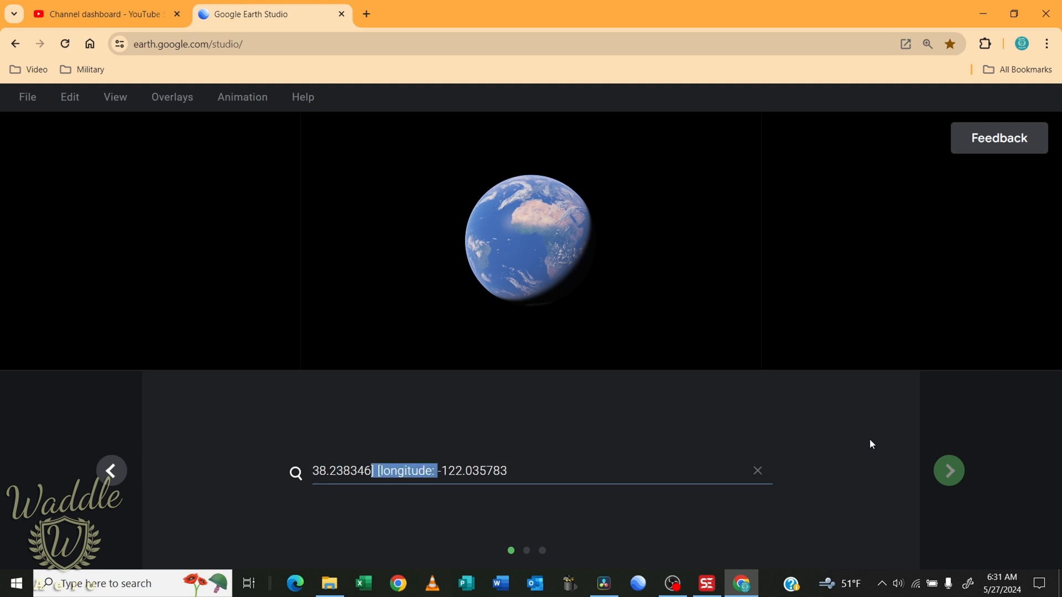
{"action": "type", "text": ","}
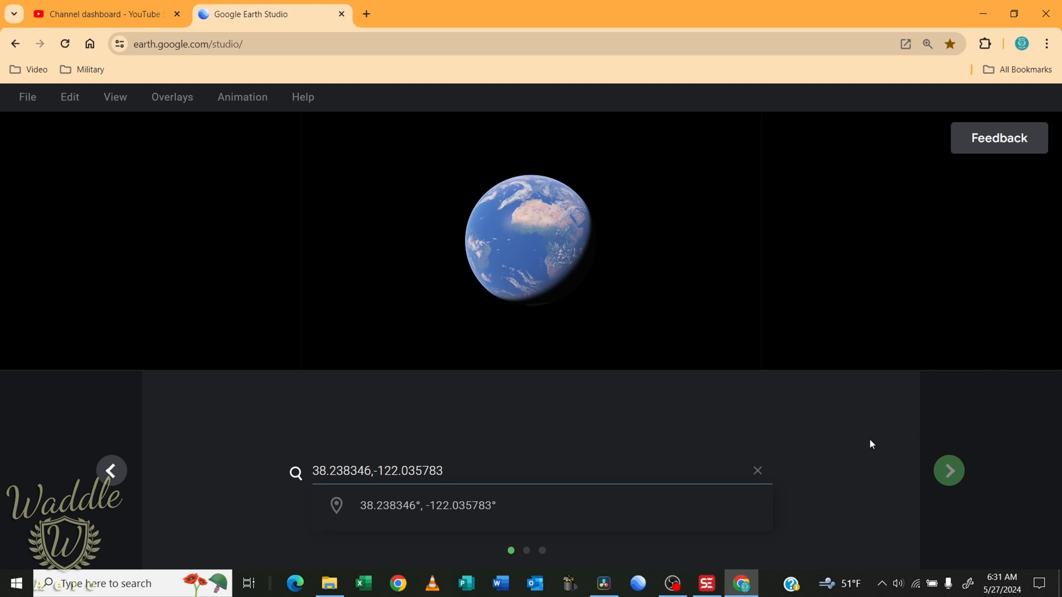
{"action": "left_click", "coordinate": [493, 505]}
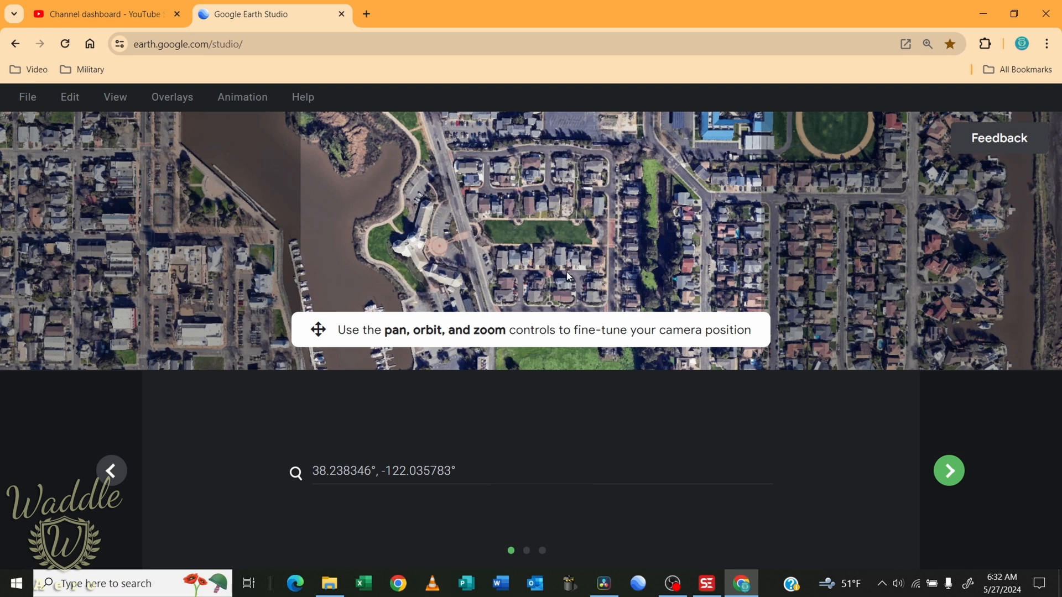
Frame the ending camera view low and tilted on the domed city hall with the water behind it, and accept the starting altitude
{"action": "left_click_drag", "start_coordinate": [621, 298], "coordinate": [564, 300]}
{"action": "mouse_move", "coordinate": [565, 300]}
{"action": "middle_mouse_down"}
{"action": "mouse_move", "coordinate": [537, 297]}
{"action": "mouse_move", "coordinate": [575, 261]}
{"action": "middle_mouse_up"}
{"action": "left_click_drag", "start_coordinate": [575, 261], "coordinate": [522, 271]}
{"action": "mouse_move", "coordinate": [657, 269]}
{"action": "middle_mouse_down"}
{"action": "mouse_move", "coordinate": [538, 270]}
{"action": "mouse_move", "coordinate": [541, 253]}
{"action": "middle_mouse_up"}
{"action": "scroll", "coordinate": [556, 250], "scroll_direction": "up", "scroll_amount": 3}
{"action": "scroll", "coordinate": [548, 293], "scroll_direction": "up", "scroll_amount": 5}
{"action": "mouse_move", "coordinate": [556, 250]}
{"action": "left_mouse_down"}
{"action": "mouse_move", "coordinate": [549, 294]}
{"action": "mouse_move", "coordinate": [524, 281]}
{"action": "mouse_move", "coordinate": [521, 297]}
{"action": "left_mouse_up"}
{"action": "scroll", "coordinate": [520, 303], "scroll_direction": "up", "scroll_amount": 2}
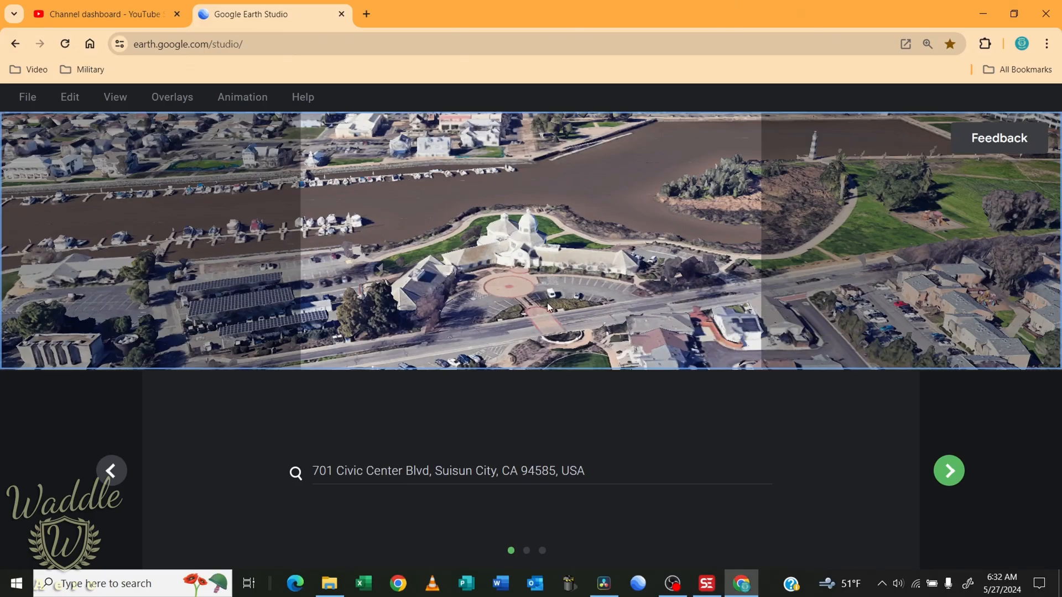
{"action": "left_click_drag", "start_coordinate": [547, 308], "coordinate": [542, 283], "text": "shift"}
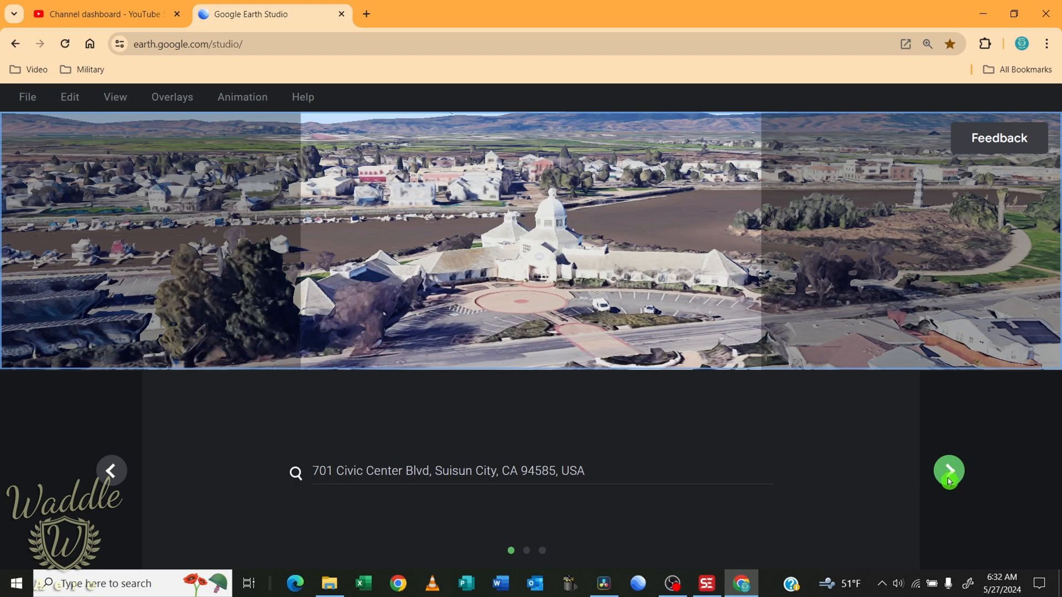
{"action": "left_click", "coordinate": [948, 479]}
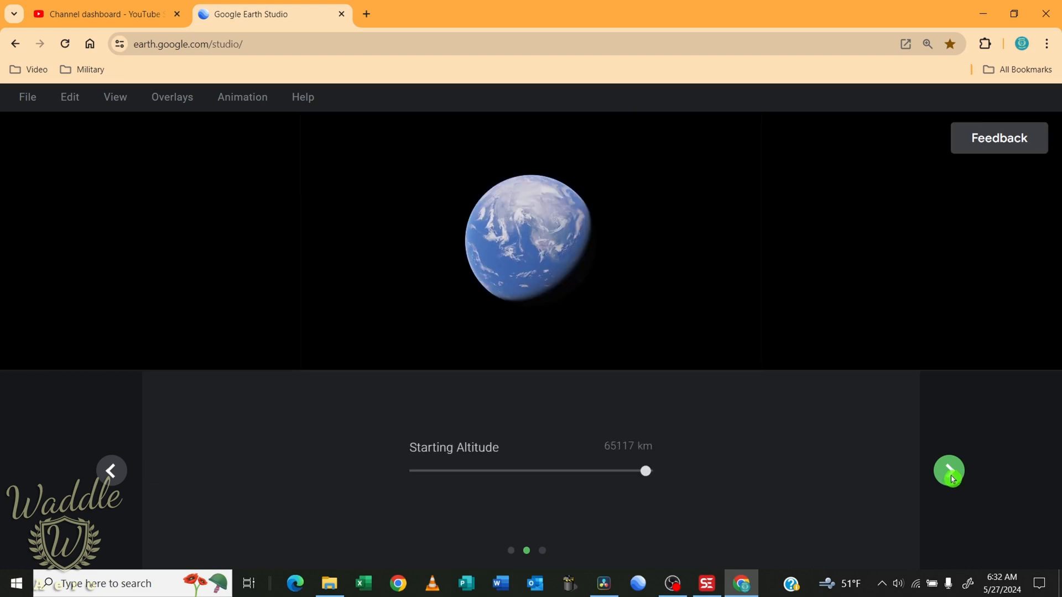
{"action": "left_click", "coordinate": [950, 475]}
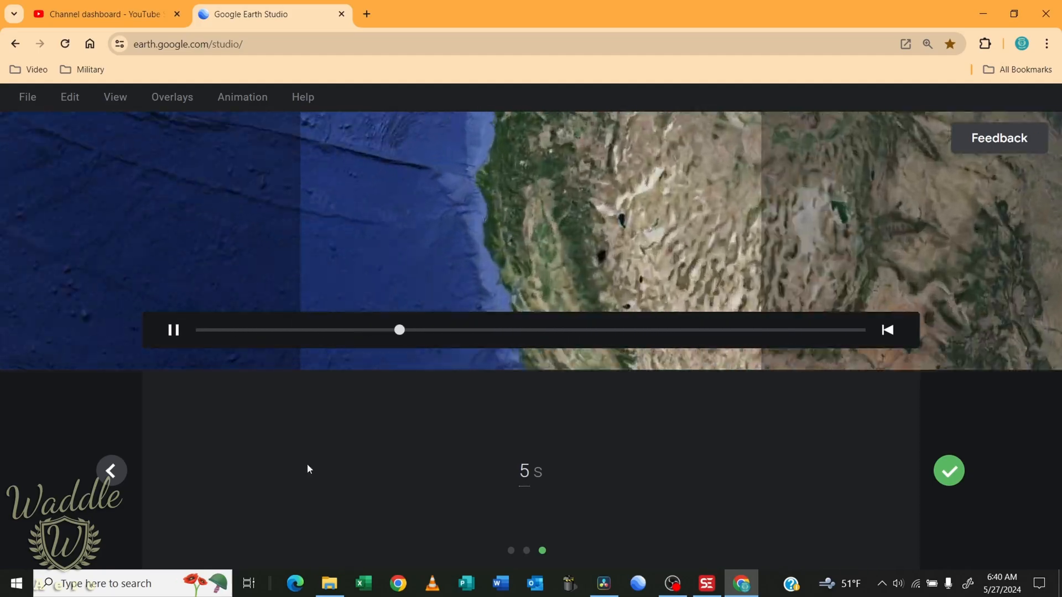
Stop the preview, return to the starting view, and rotate the globe with a starting altitude of 63170 km
{"action": "left_click", "coordinate": [186, 318]}
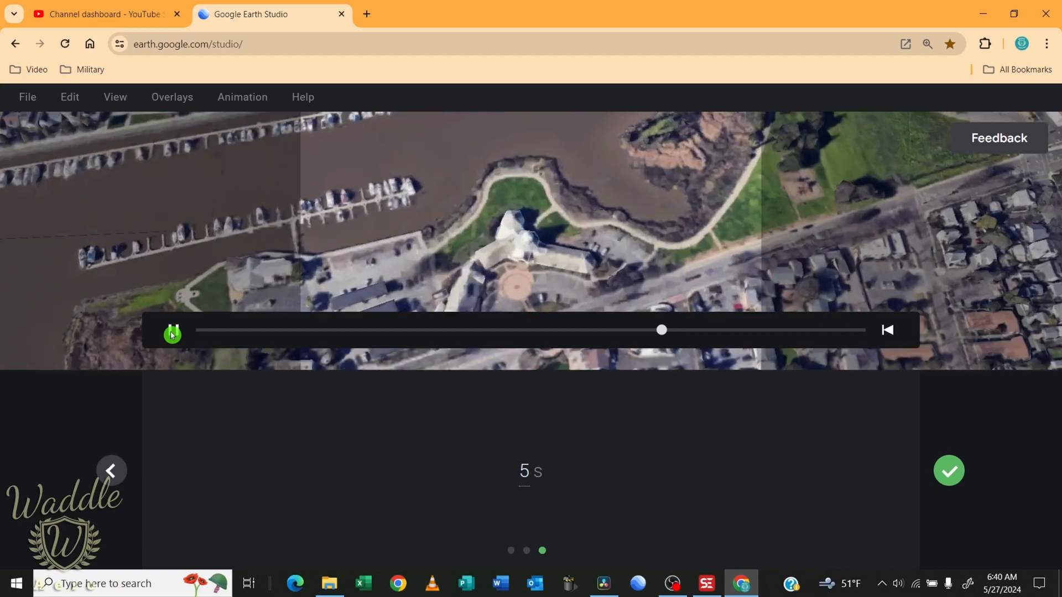
{"action": "left_click", "coordinate": [172, 331]}
{"action": "left_click", "coordinate": [108, 471]}
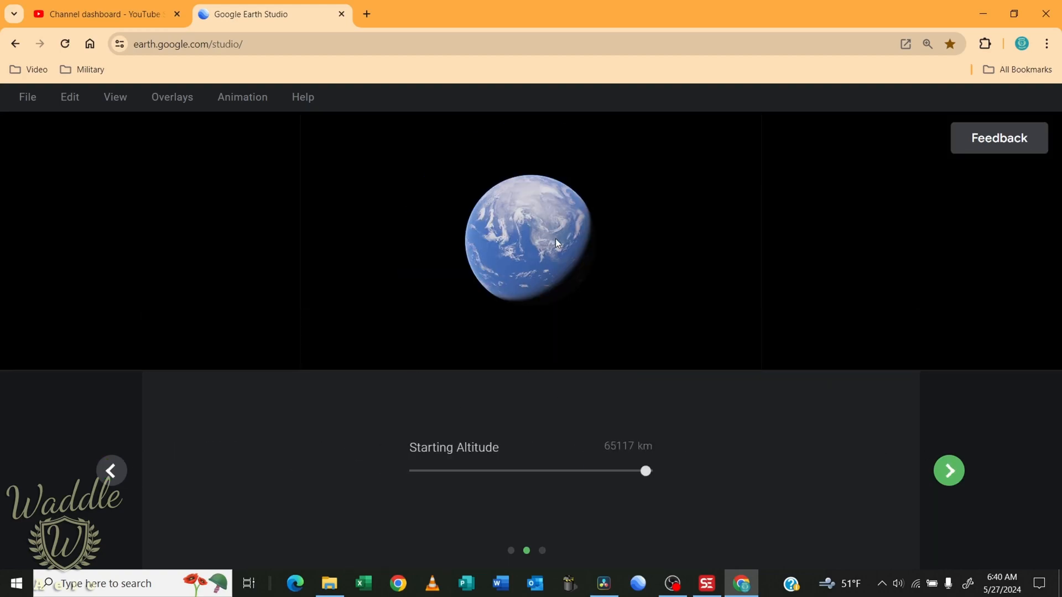
{"action": "left_click_drag", "start_coordinate": [532, 261], "coordinate": [564, 241]}
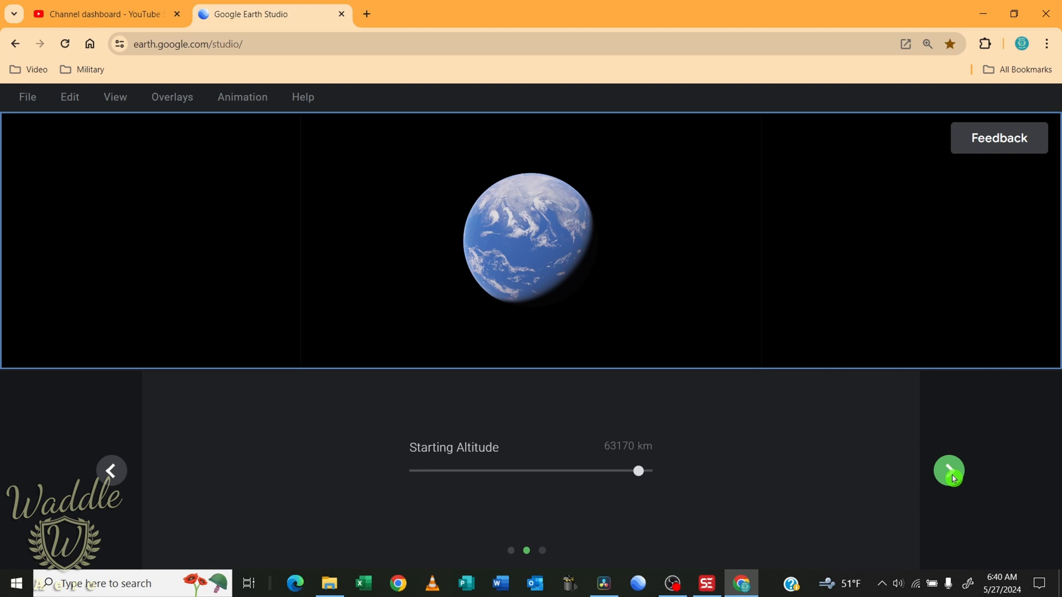
{"action": "left_click", "coordinate": [952, 478]}
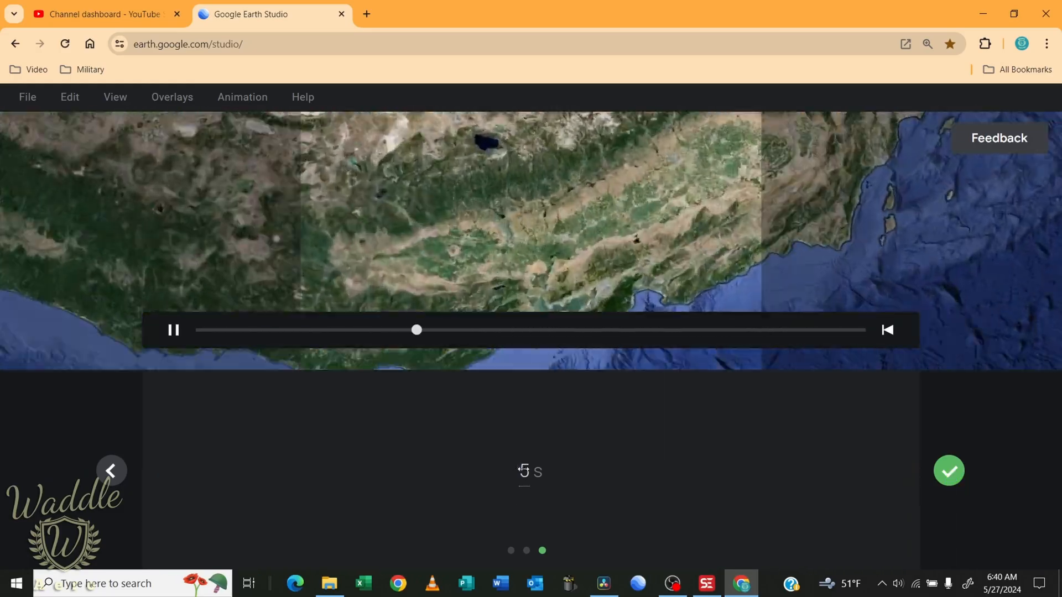
Set the zoom animation's duration to 7 seconds and finish the quick start setup
{"action": "left_click", "coordinate": [524, 470]}
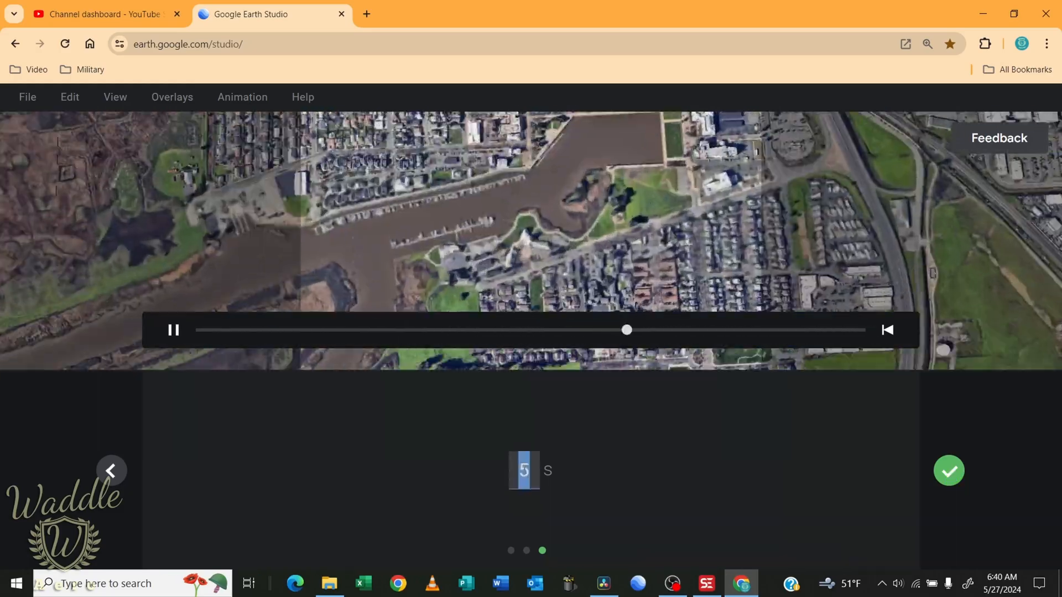
{"action": "type", "text": "7"}
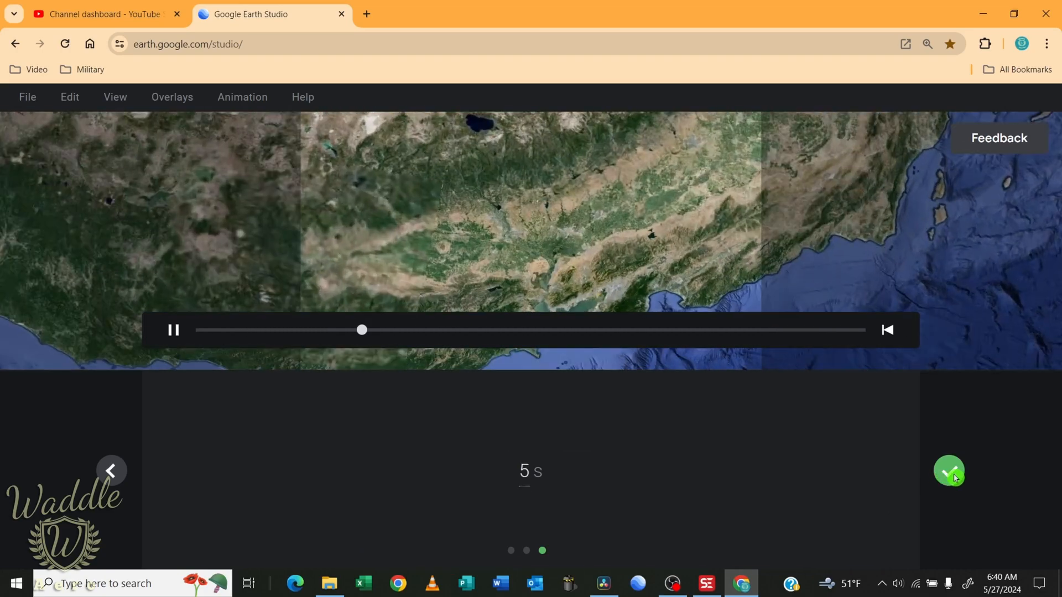
{"action": "left_click", "coordinate": [949, 475]}
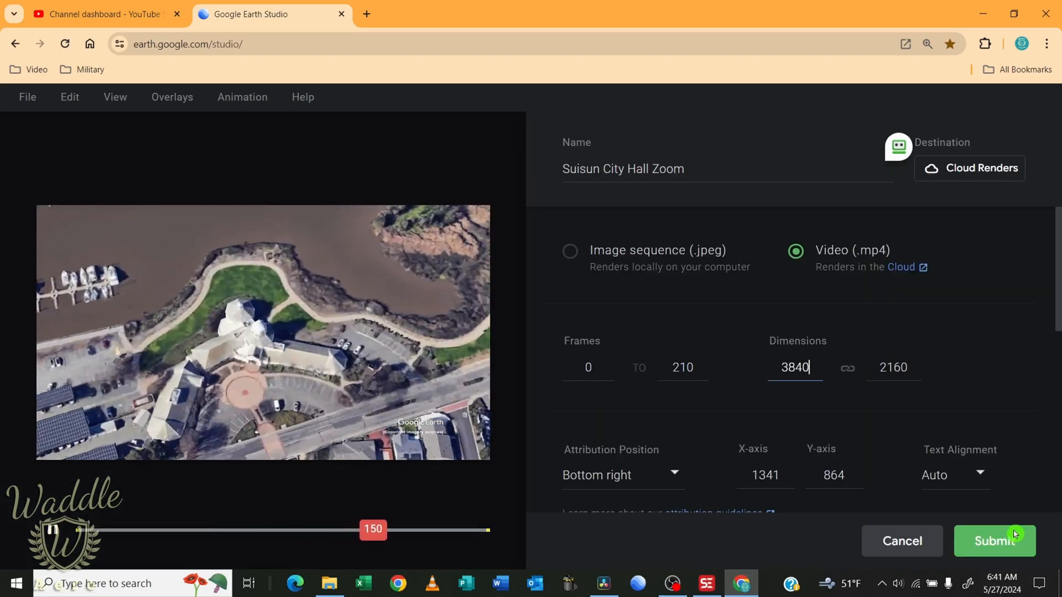
Submit the 3840 x 2160 MP4 cloud render named Suisun City Hall Zoom and open the cloud renders list
{"action": "left_click", "coordinate": [1012, 543]}
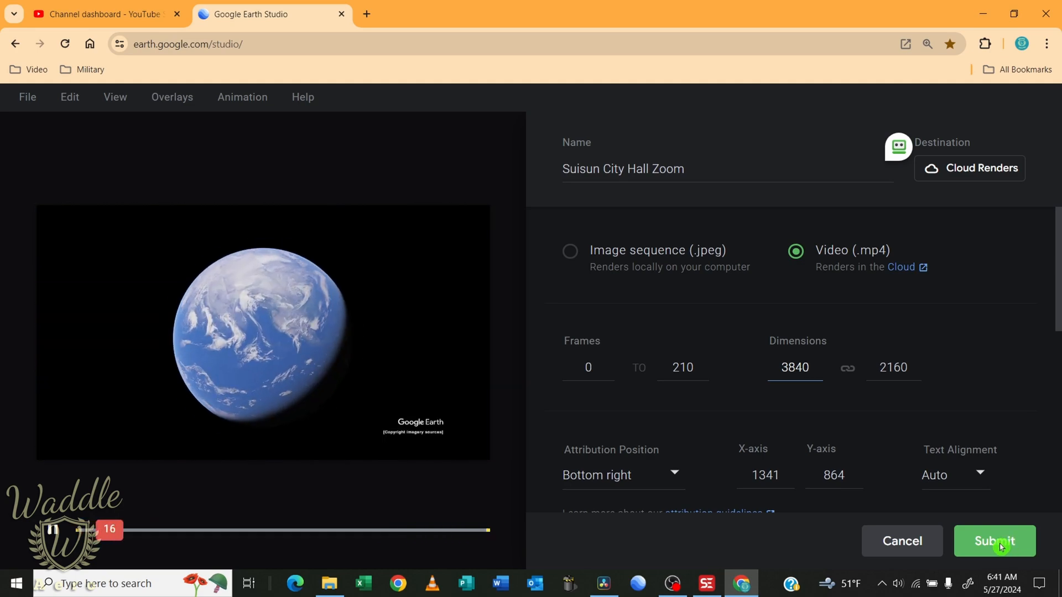
{"action": "left_click", "coordinate": [1000, 543]}
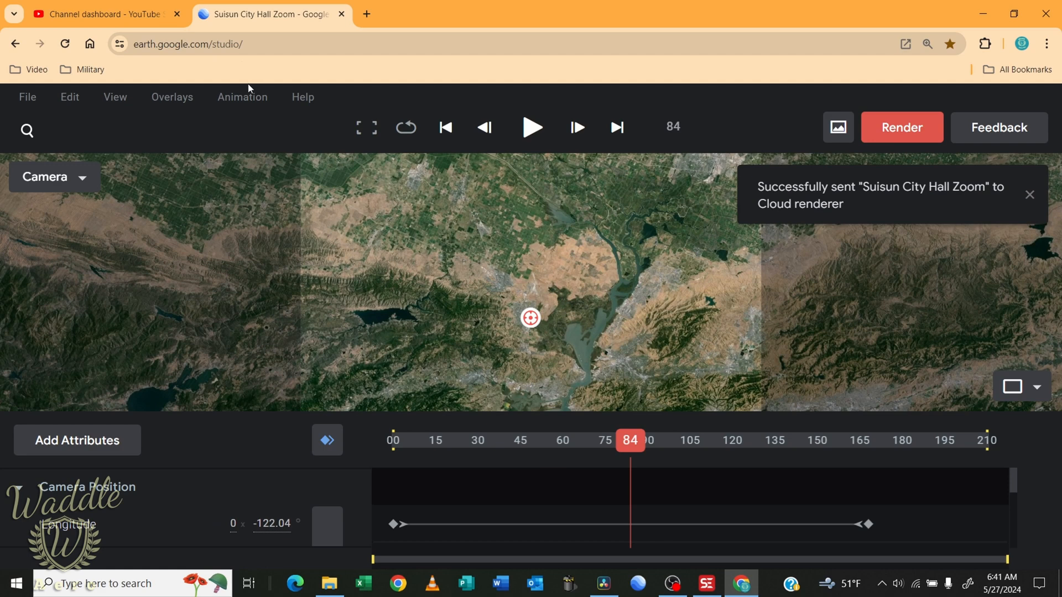
{"action": "left_click", "coordinate": [240, 98]}
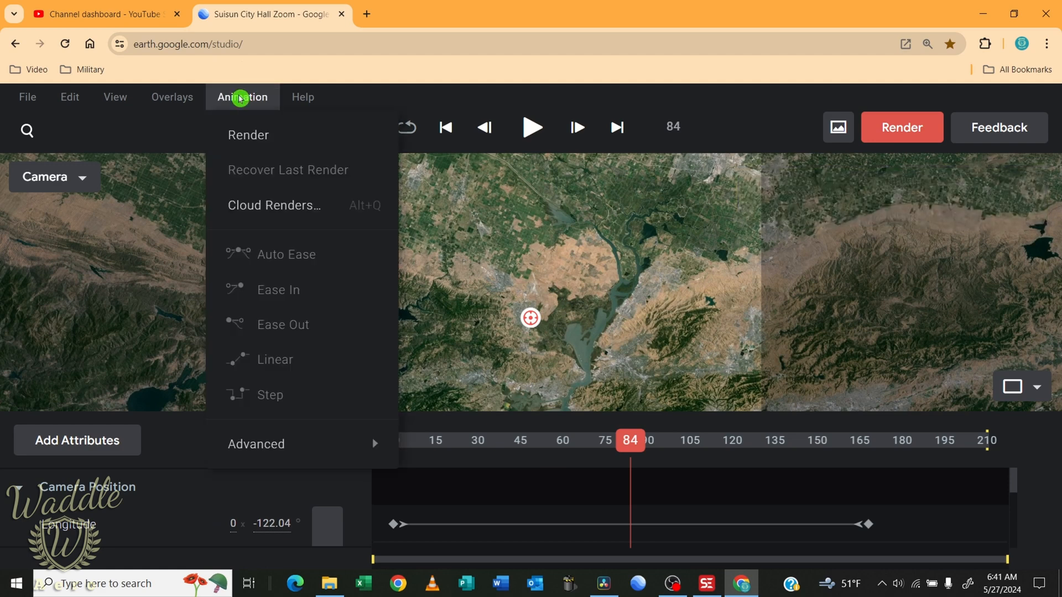
{"action": "left_click", "coordinate": [268, 207]}
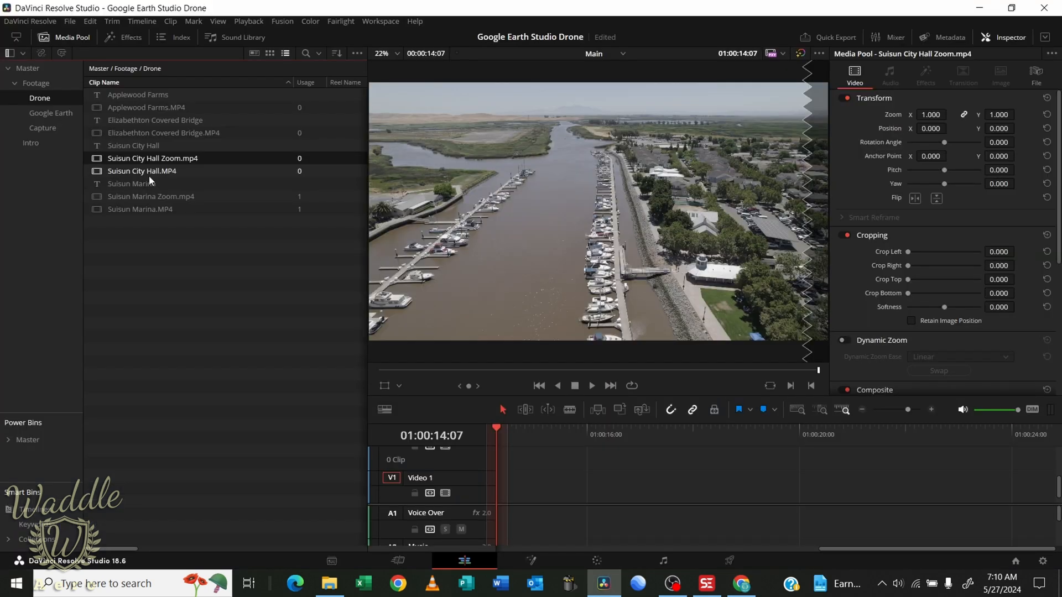
In DaVinci Resolve, append Suisun City Hall Zoom.mp4 to the end of the Main timeline
{"action": "left_click_drag", "start_coordinate": [150, 159], "coordinate": [451, 185]}
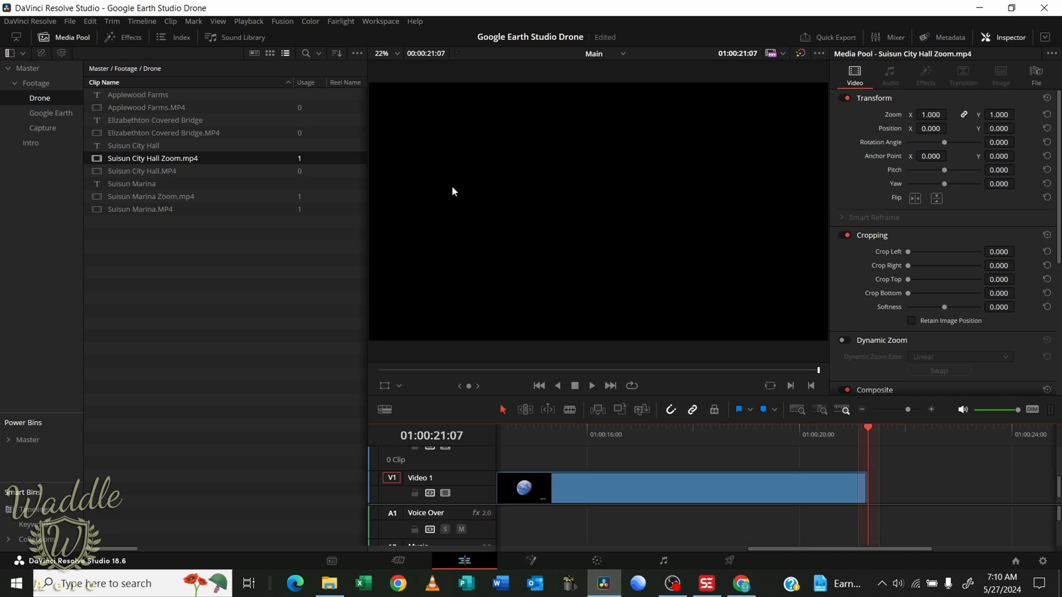
Split the Suisun City Hall Zoom clip at 01:00:20:00, where its camera movement ends, and delete the static remainder
{"action": "key", "text": "Left"}
{"action": "key", "text": "Left"}
{"action": "key", "text": "Left"}
{"action": "key", "text": "Left"}
{"action": "key", "text": "Left"}
{"action": "key", "text": "Left"}
{"action": "key", "text": "Left"}
{"action": "key", "text": "Left"}
{"action": "key", "text": "Left"}
{"action": "key", "text": "Left"}
{"action": "key", "text": "Left"}
{"action": "key", "text": "Left"}
{"action": "key", "text": "Left"}
{"action": "key", "text": "Left"}
{"action": "key", "text": "Left"}
{"action": "key", "text": "Left"}
{"action": "key", "text": "Left"}
{"action": "key", "text": "Left"}
{"action": "key", "text": "Left"}
{"action": "key", "text": "Left"}
{"action": "key", "text": "Left"}
{"action": "key", "text": "Left"}
{"action": "key", "text": "Left"}
{"action": "key", "text": "Left"}
{"action": "key", "text": "Left"}
{"action": "key", "text": "Left"}
{"action": "key", "text": "Left"}
{"action": "key", "text": "Left"}
{"action": "key", "text": "Left"}
{"action": "key", "text": "Left"}
{"action": "key", "text": "Left"}
{"action": "key", "text": "Left"}
{"action": "key", "text": "Left"}
{"action": "key", "text": "Right"}
{"action": "key", "text": "Right"}
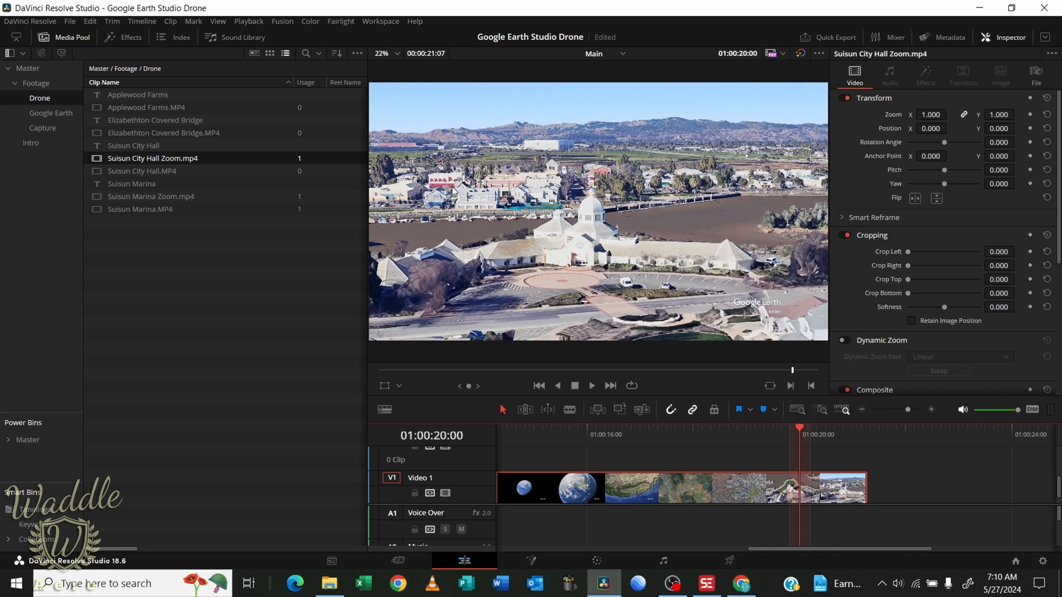
{"action": "key", "text": "ctrl+b"}
{"action": "key", "text": "Right"}
{"action": "key", "text": "Right"}
{"action": "key", "text": "Right"}
{"action": "key", "text": "Right"}
{"action": "key", "text": "Right"}
{"action": "key", "text": "Right"}
{"action": "key", "text": "Right"}
{"action": "key", "text": "Right"}
{"action": "key", "text": "Right"}
{"action": "key", "text": "Right"}
{"action": "key", "text": "Right"}
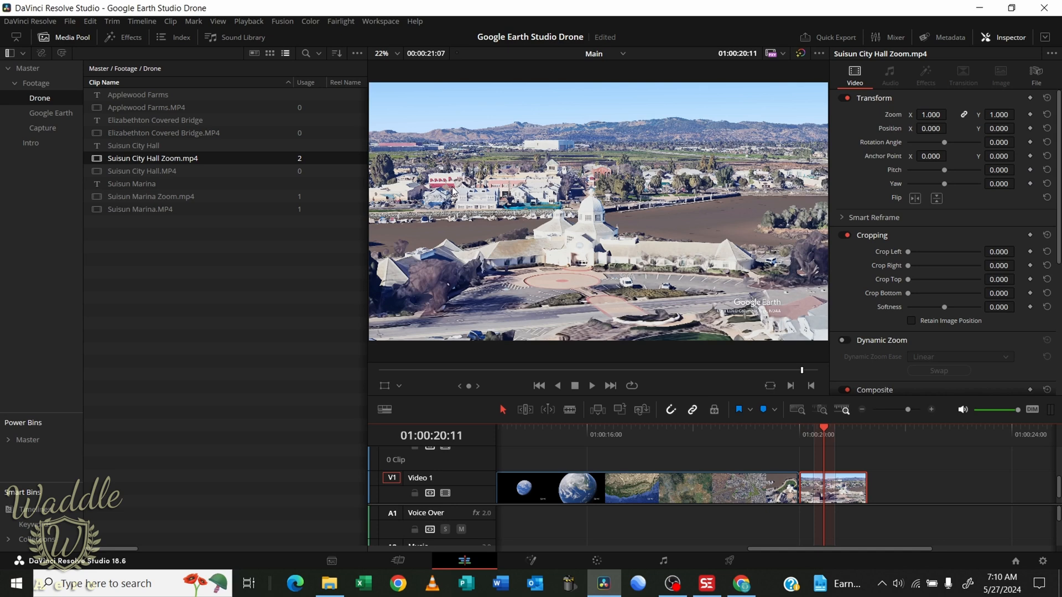
{"action": "key", "text": "Delete"}
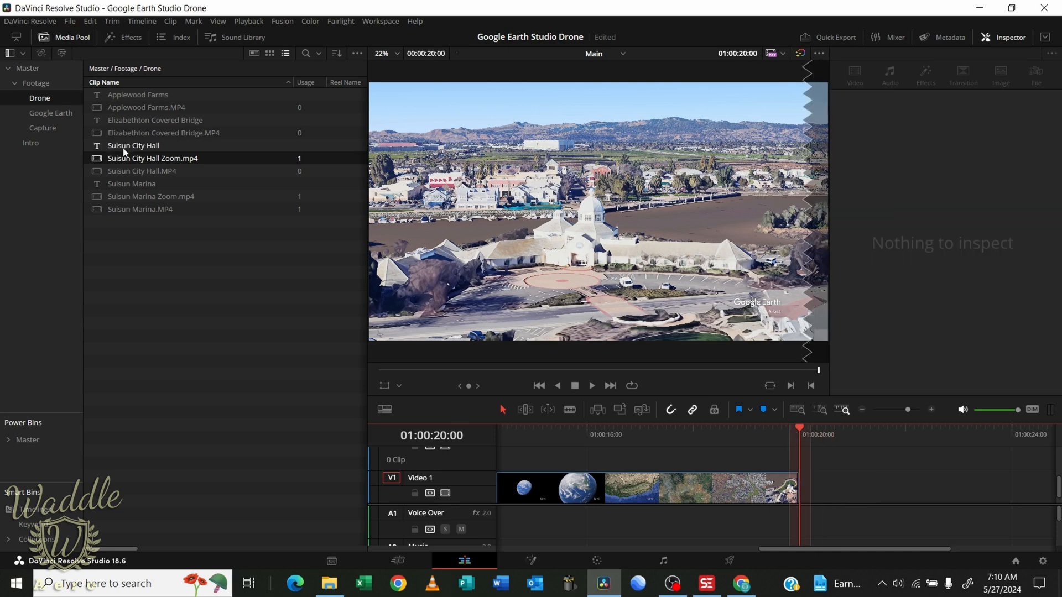
Append Suisun City Hall.MP4 to the end of the timeline, split it at 01:00:37:17 and remove the footage before the cut
{"action": "left_click", "coordinate": [129, 172]}
{"action": "key", "text": "shift+F12"}
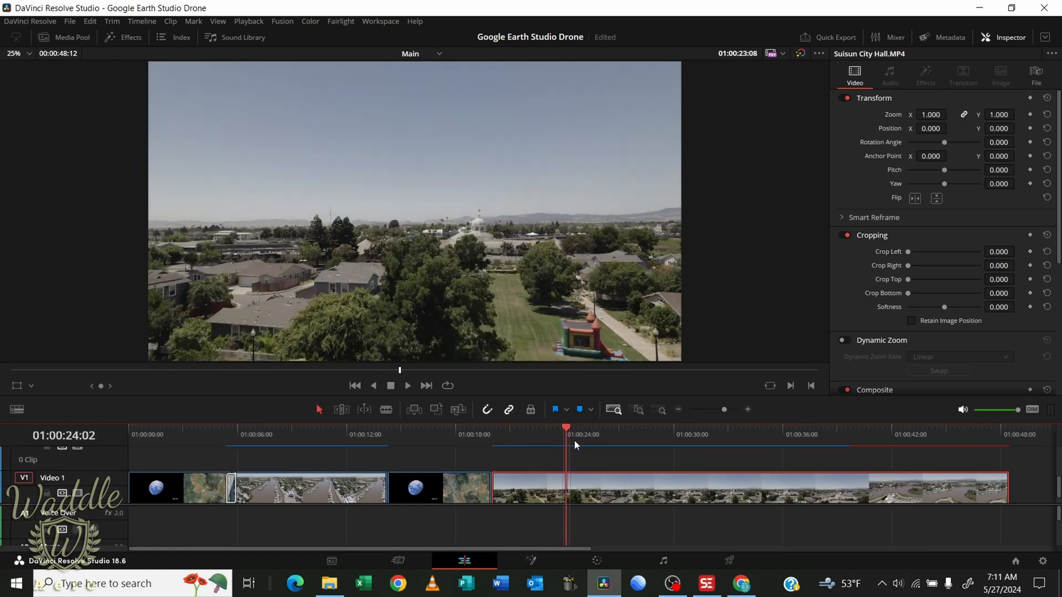
{"action": "left_click_drag", "start_coordinate": [574, 439], "coordinate": [814, 456]}
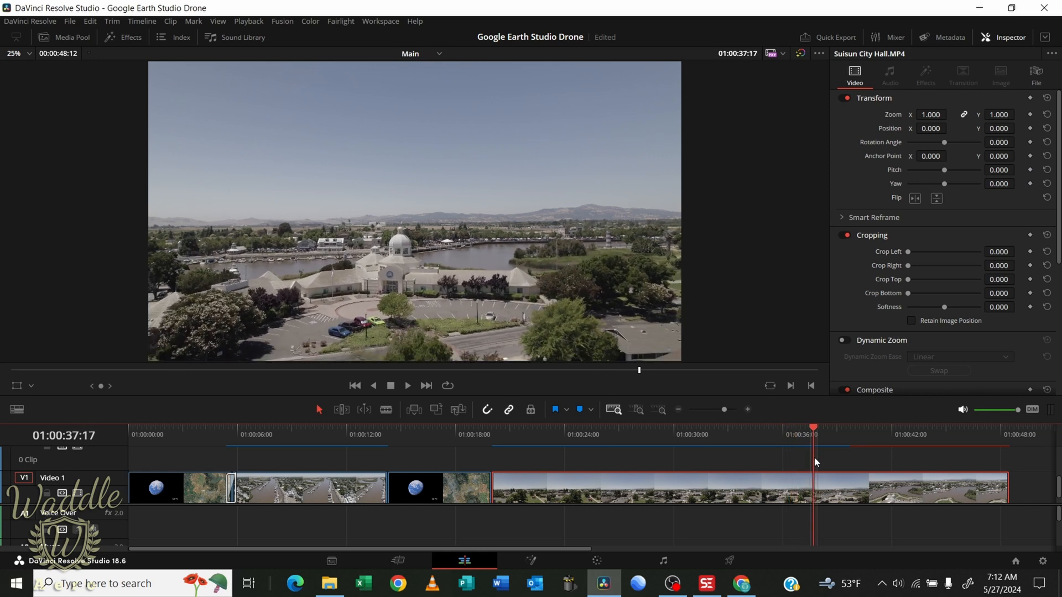
{"action": "key", "text": "ctrl+b"}
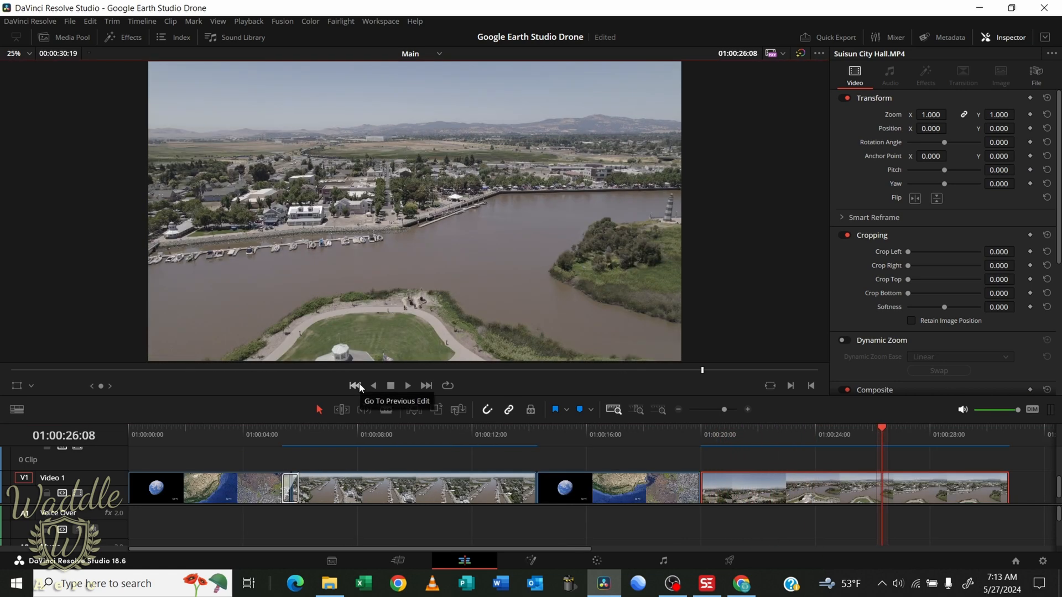
Split the Suisun City Hall drone clip at 01:00:26:16 and delete the remainder
{"action": "key", "text": "Left"}
{"action": "key", "text": "Left"}
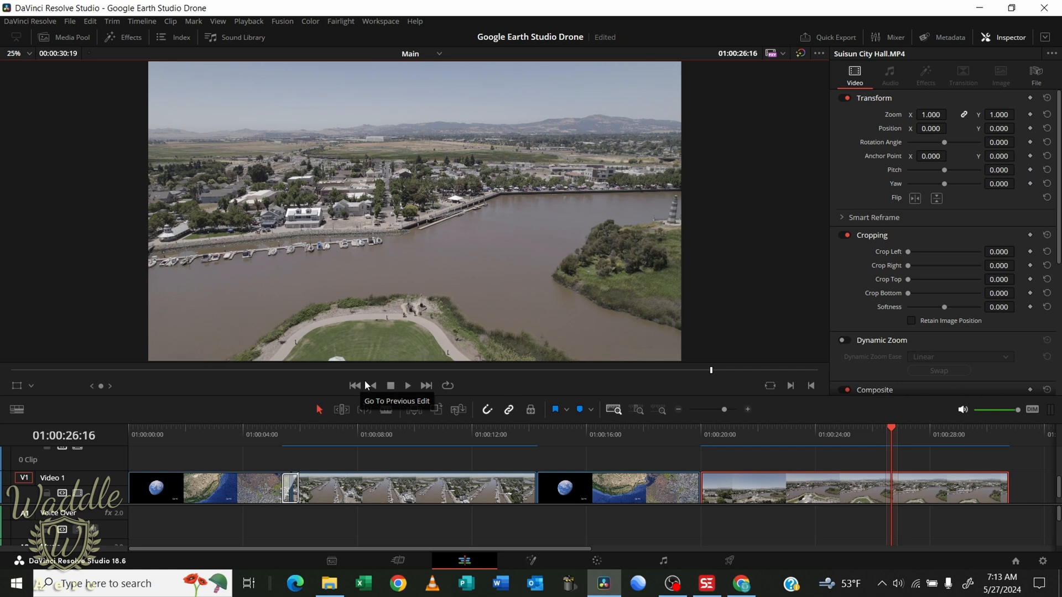
{"action": "key", "text": "ctrl+b"}
{"action": "key", "text": "Delete"}
Add a cross dissolve at 01:00:20:00, between the Suisun City Hall Zoom clip and the drone clip
{"action": "left_click", "coordinate": [354, 386]}
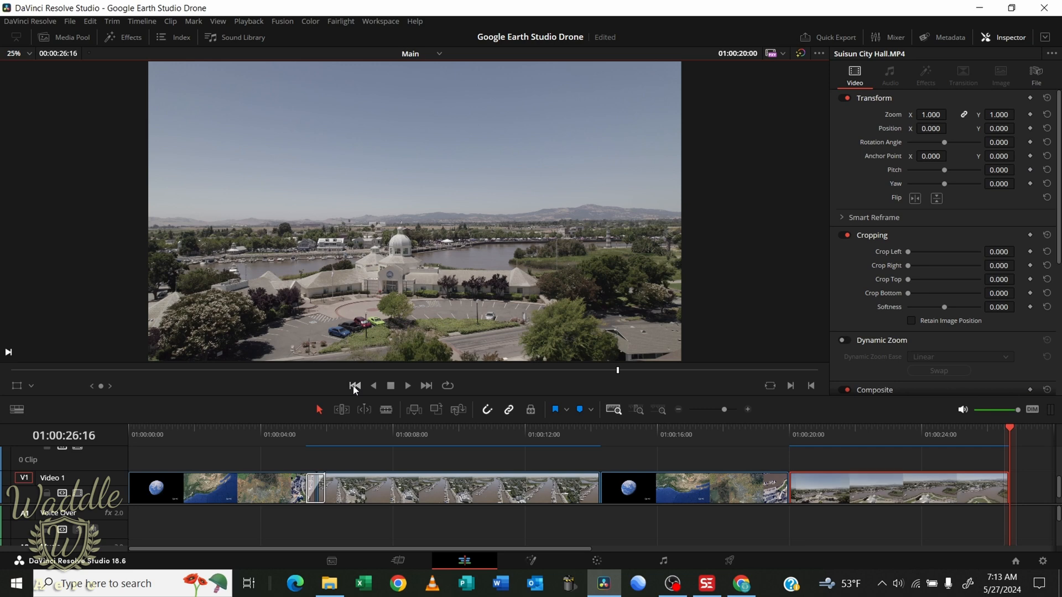
{"action": "left_click", "coordinate": [355, 386]}
{"action": "key", "text": "ctrl+t"}
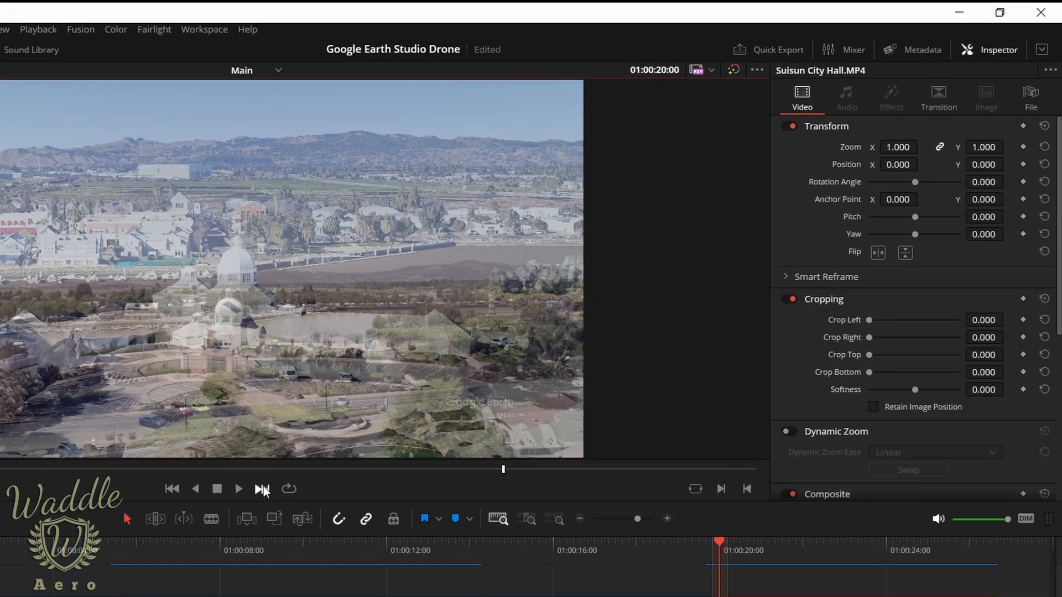
Keyframe zoom, position and rotation at the drone clip's end, then set Zoom 1.280 and Position 72, 317 at 01:00:20:00
{"action": "left_click", "coordinate": [426, 385]}
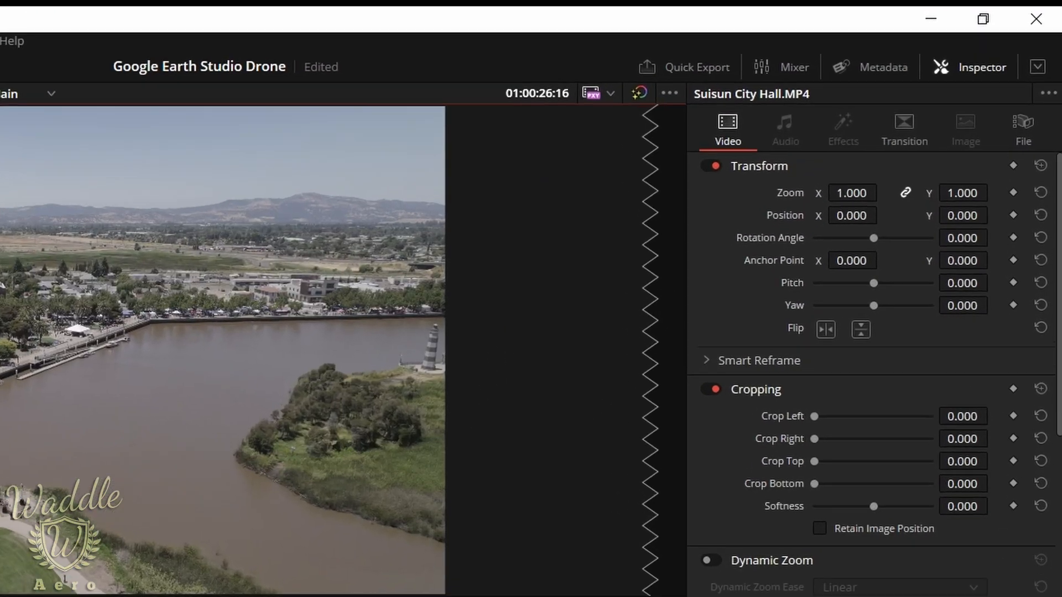
{"action": "left_click", "coordinate": [1011, 200]}
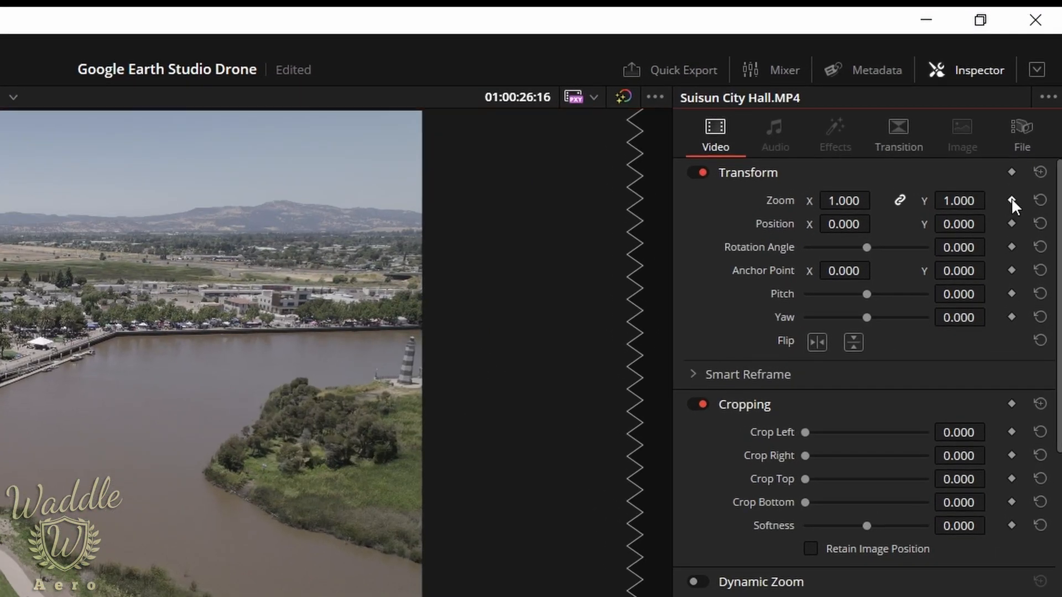
{"action": "left_click", "coordinate": [1012, 224]}
{"action": "left_click", "coordinate": [1012, 247]}
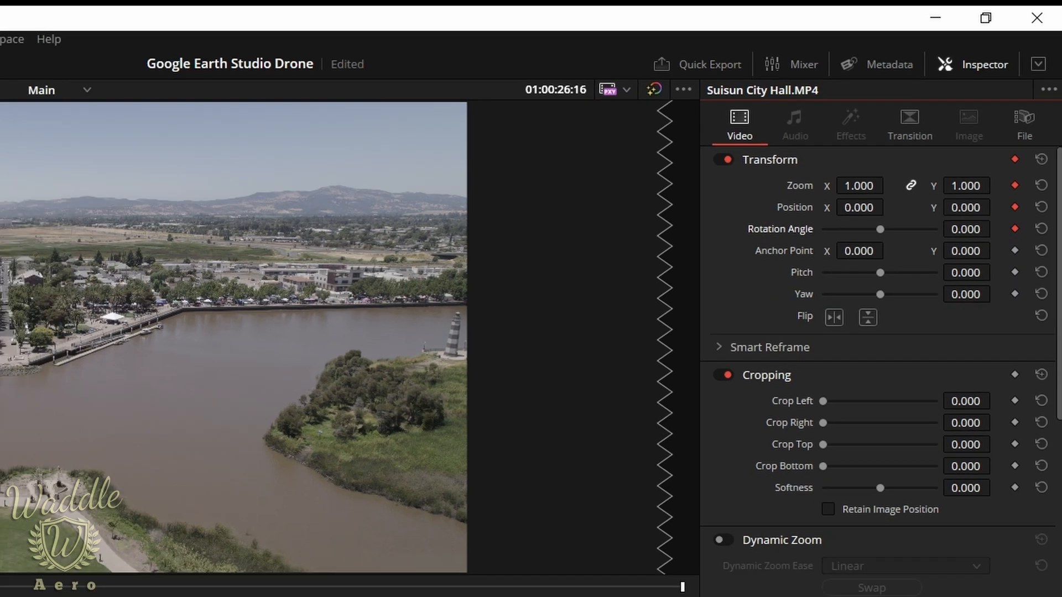
{"action": "left_click", "coordinate": [355, 386]}
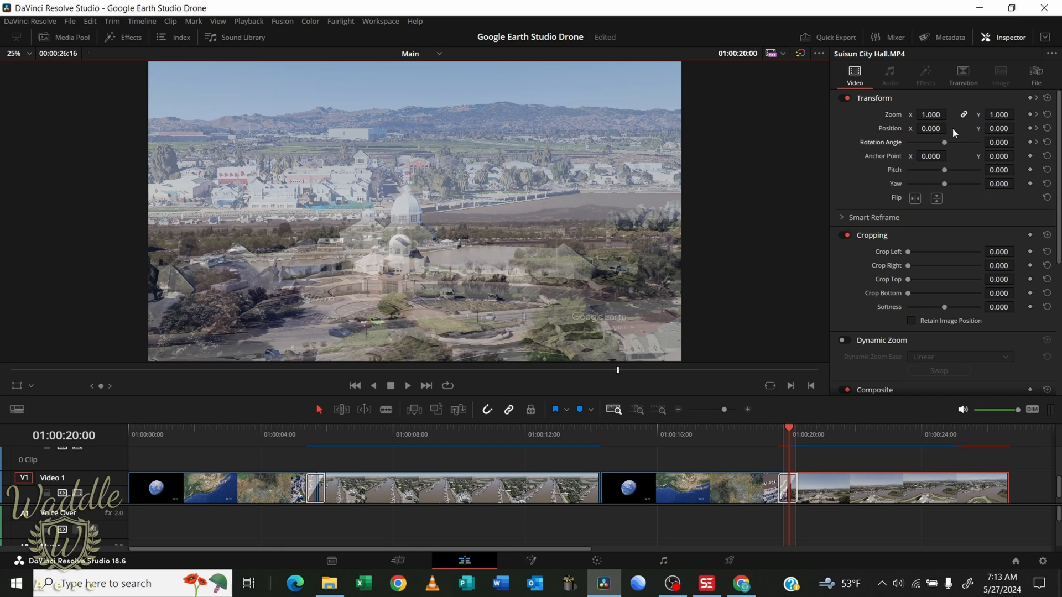
{"action": "left_click_drag", "start_coordinate": [930, 115], "coordinate": [975, 114]}
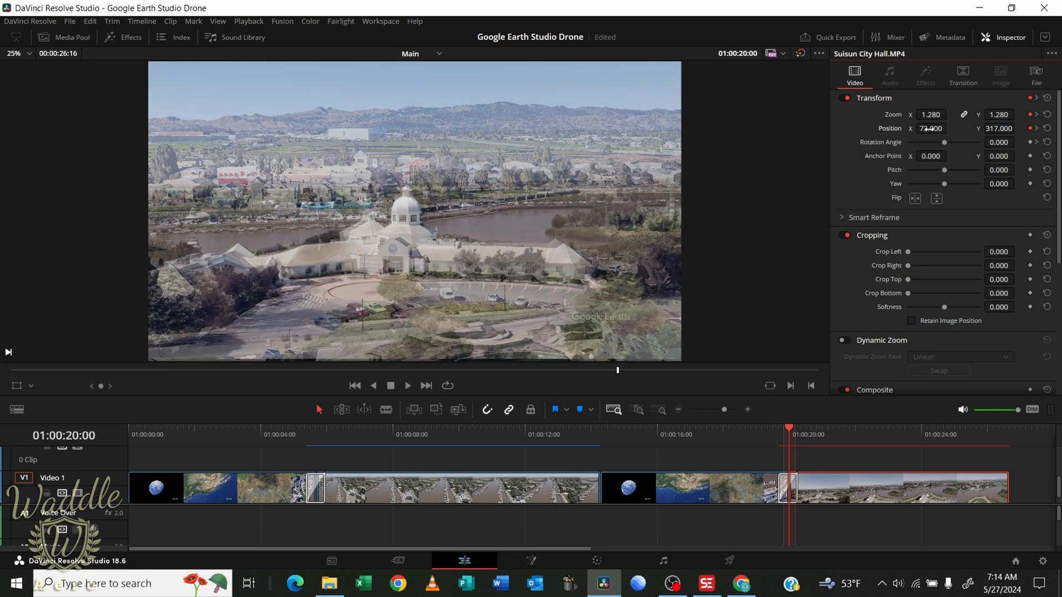
Play the Suisun City Hall zoom and its blend into the drone footage full screen from the zoom clip's start
{"action": "left_click", "coordinate": [354, 385]}
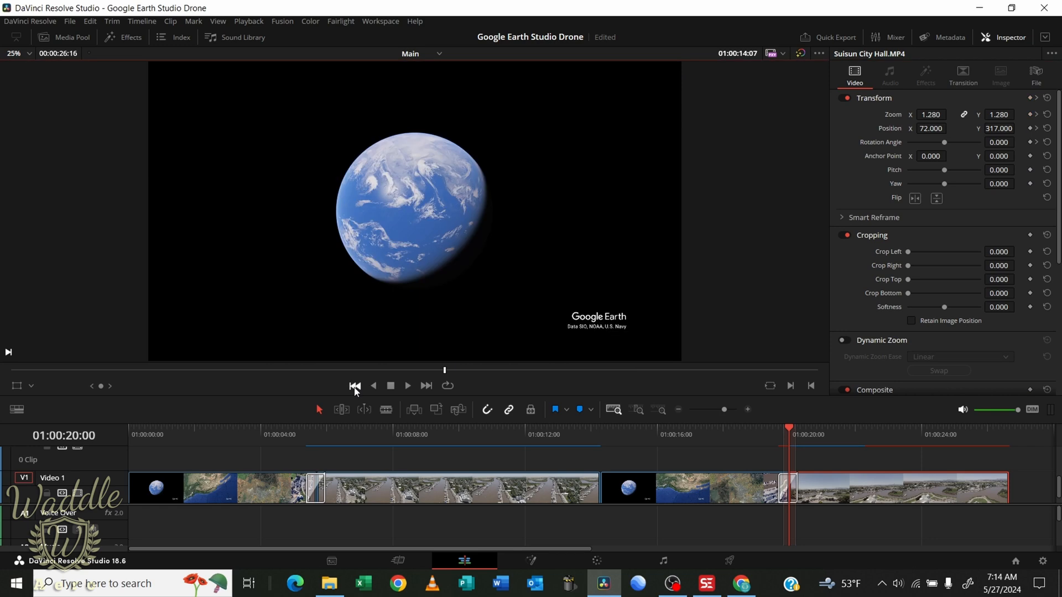
{"action": "key", "text": "ctrl+f"}
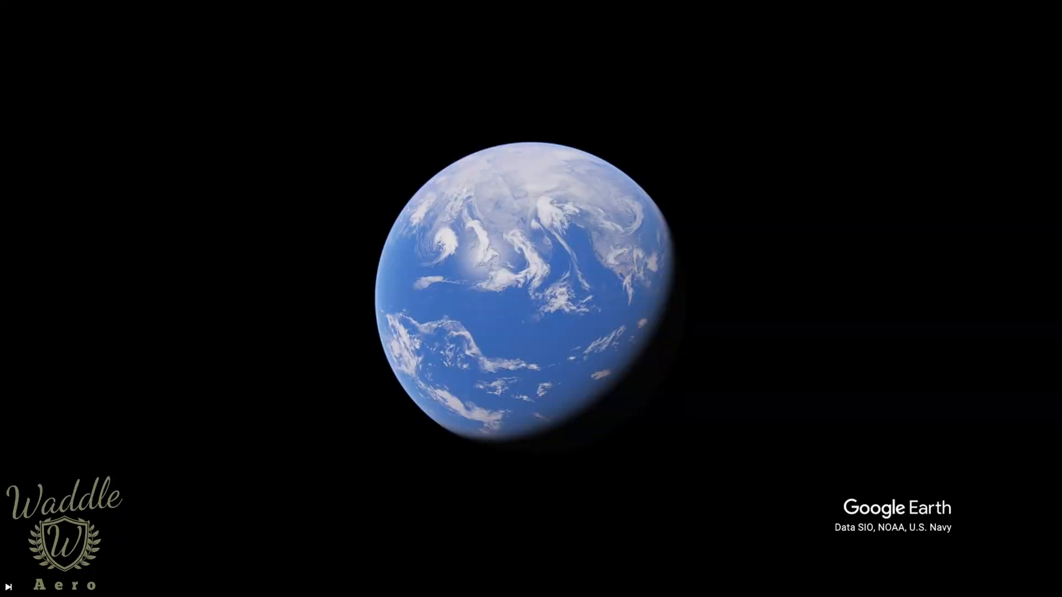
{"action": "key", "text": "space"}
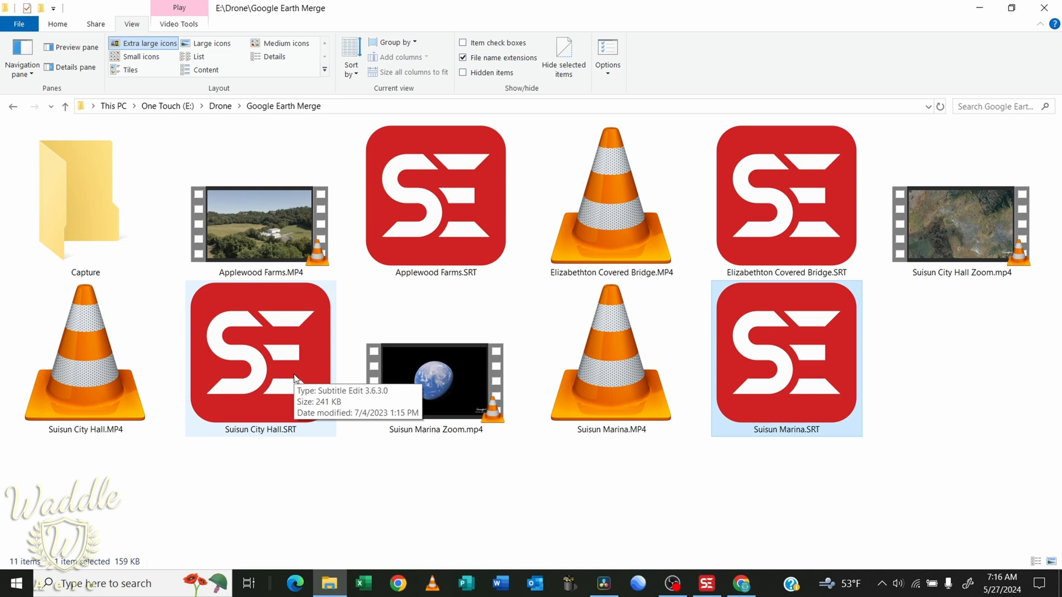
Open Suisun City Hall.SRT in Subtitle Edit and replace every <font size="36"> with <font size="14">
{"action": "double_click", "coordinate": [267, 360]}
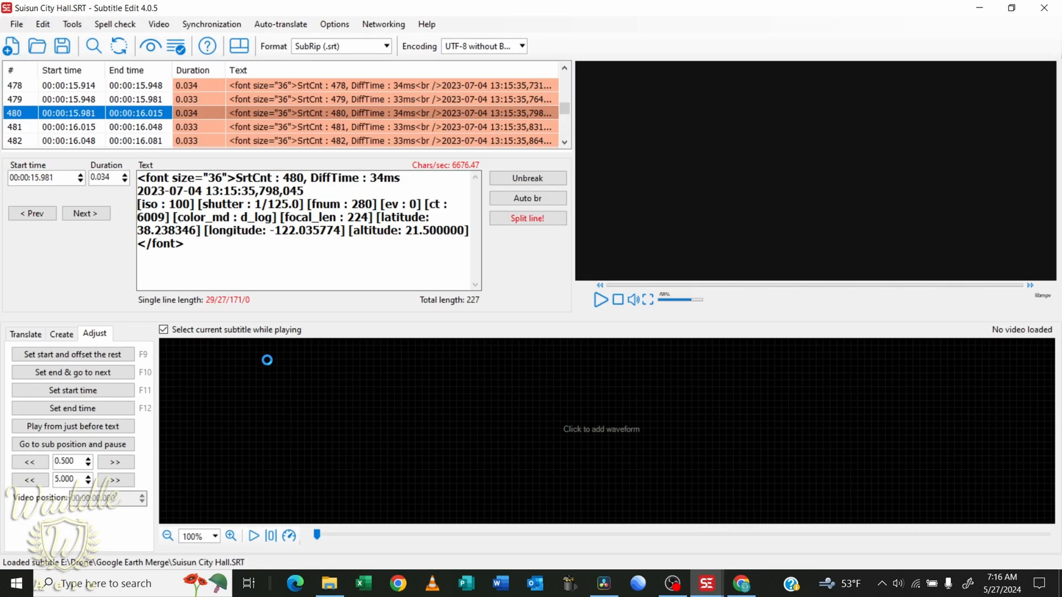
{"action": "left_click_drag", "start_coordinate": [138, 177], "coordinate": [236, 177]}
{"action": "key", "text": "ctrl+c"}
{"action": "key", "text": "ctrl+h"}
{"action": "key", "text": "Tab"}
{"action": "key", "text": "ctrl+v"}
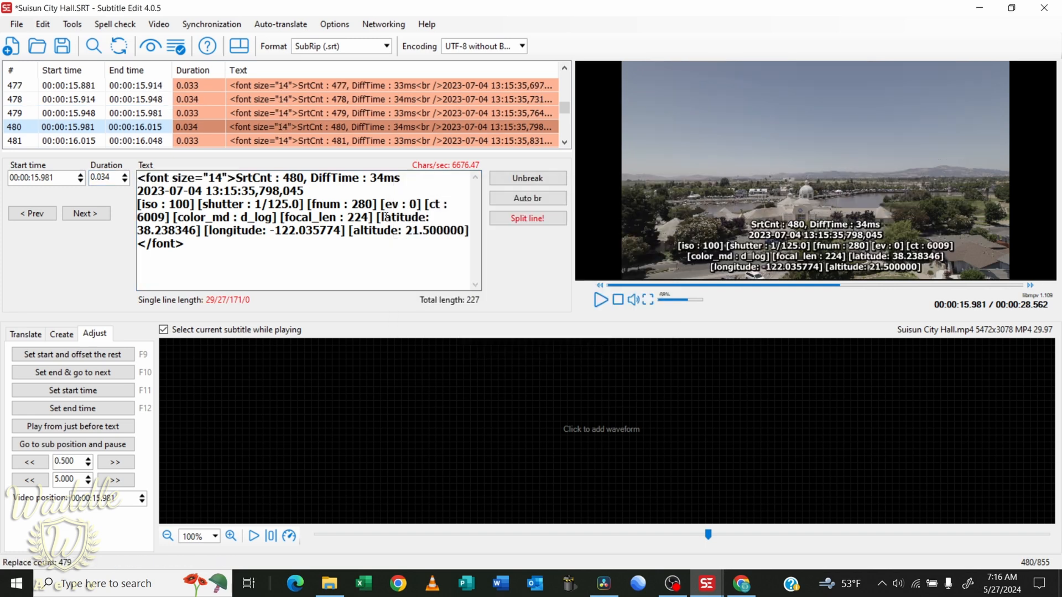
Copy the latitude and longitude from subtitle line 480 and start a new Point-to-Point project in Google Earth Studio
{"action": "left_click_drag", "start_coordinate": [376, 217], "coordinate": [346, 231]}
{"action": "key", "text": "ctrl+c"}
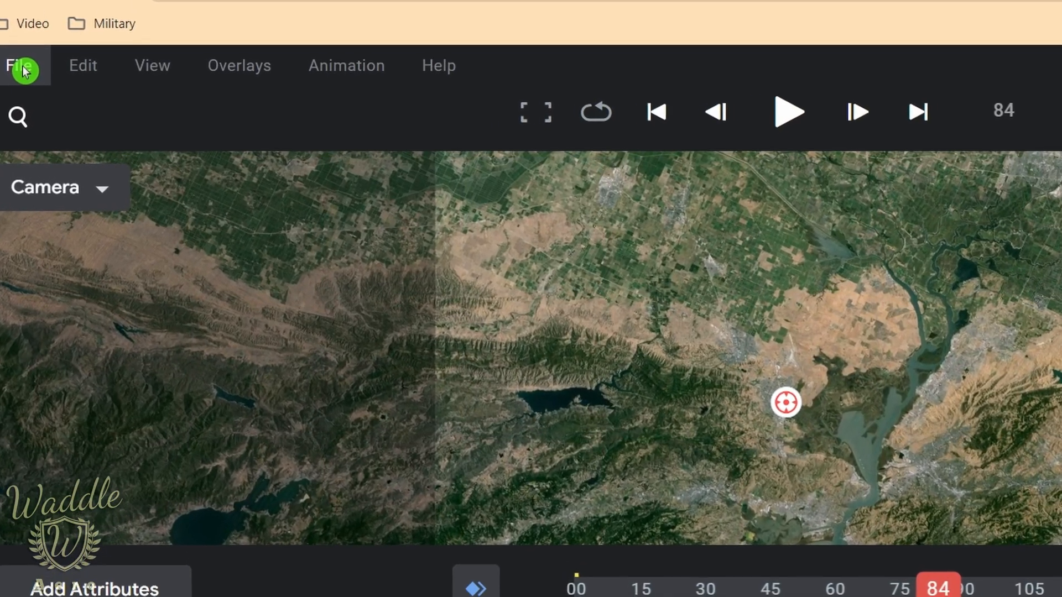
{"action": "left_click", "coordinate": [30, 85]}
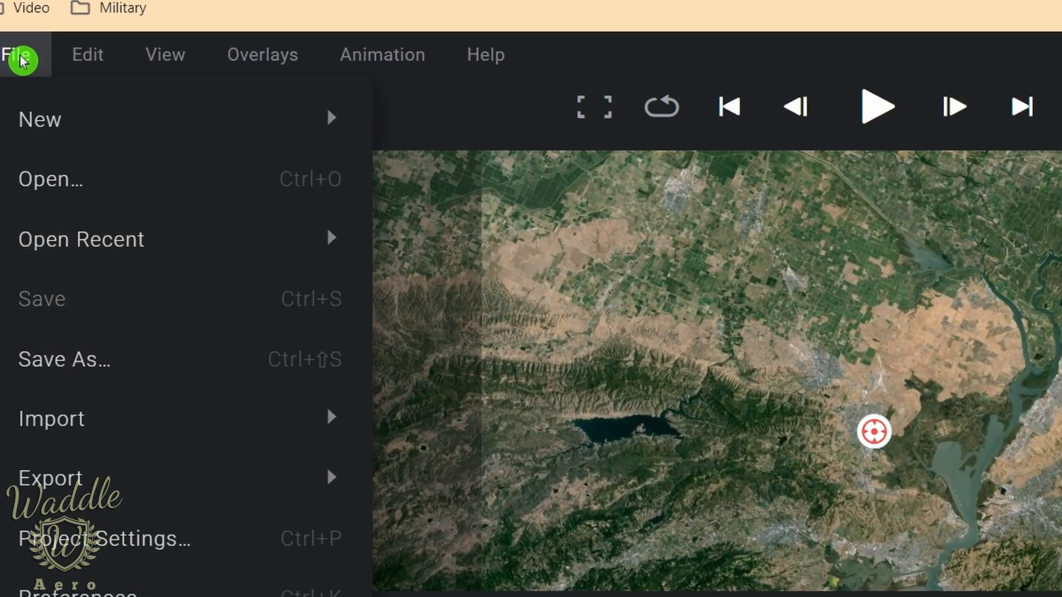
{"action": "mouse_move", "coordinate": [51, 119]}
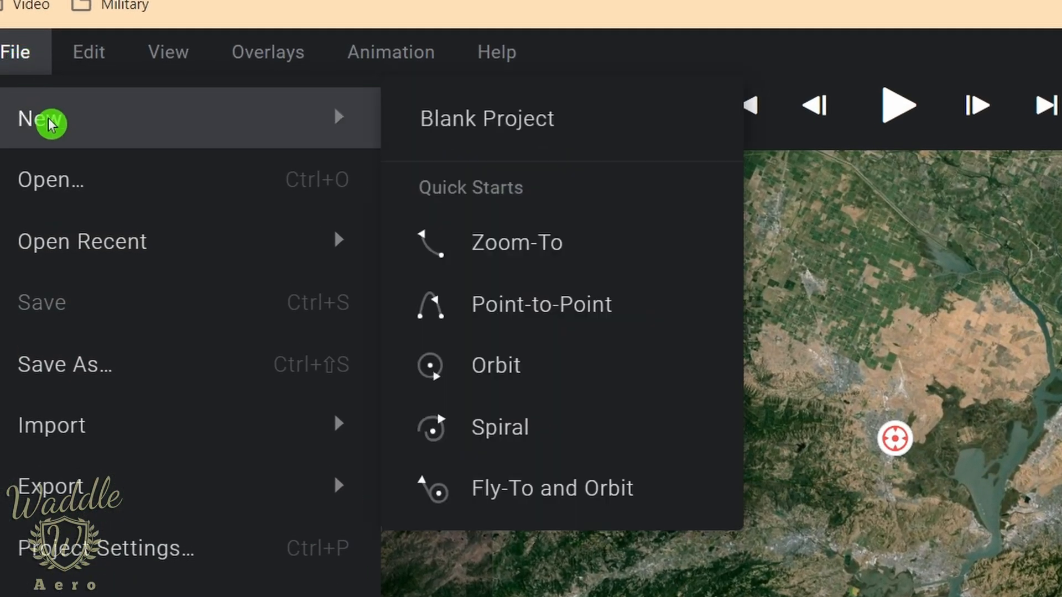
{"action": "left_click", "coordinate": [531, 299]}
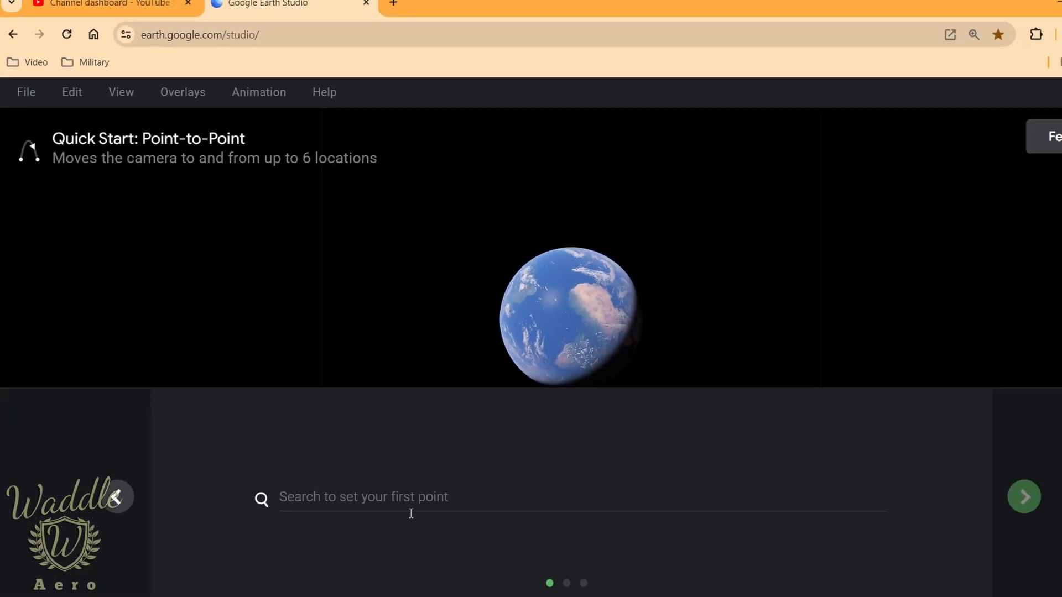
Set the first point to 38.238346, -122.035774 and tilt the camera to a low view facing the domed City Hall
{"action": "key", "text": "ctrl+v"}
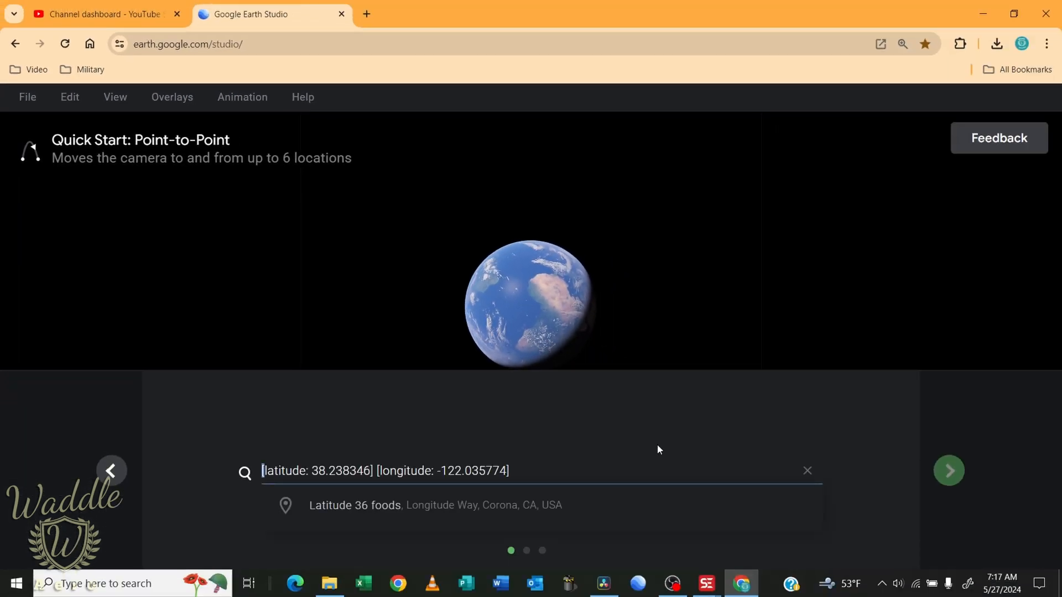
{"action": "key", "text": "ctrl+shift+Right"}
{"action": "key", "text": "ctrl+shift+Right"}
{"action": "key", "text": "BackSpace"}
{"action": "key", "text": "ctrl+Right"}
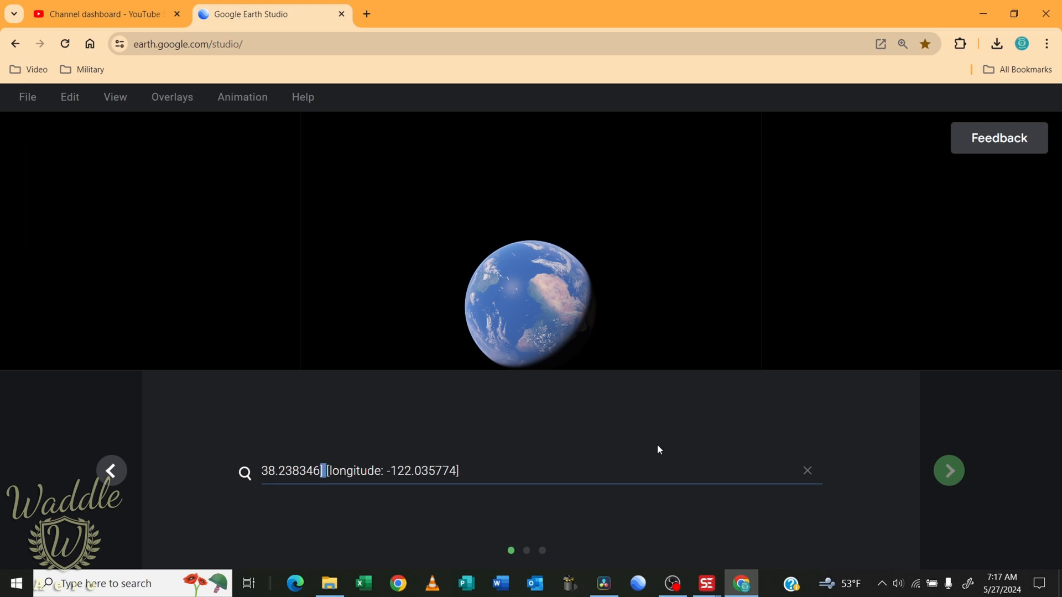
{"action": "key", "text": "ctrl+shift+Right"}
{"action": "key", "text": "ctrl+shift+Right"}
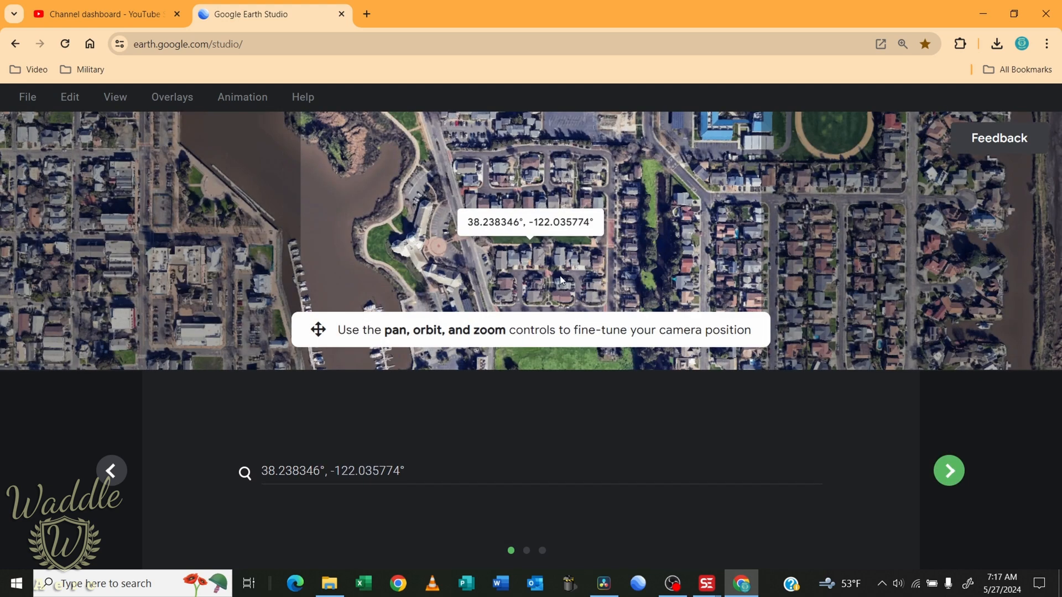
{"action": "middle_click_drag", "start_coordinate": [588, 281], "coordinate": [559, 278]}
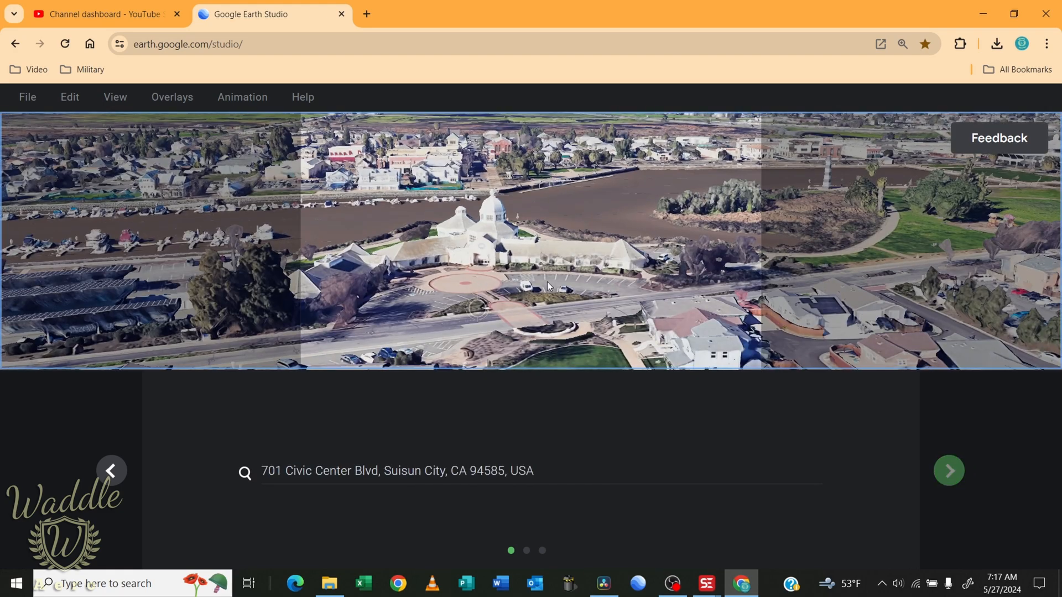
{"action": "middle_click_drag", "start_coordinate": [476, 294], "coordinate": [559, 282]}
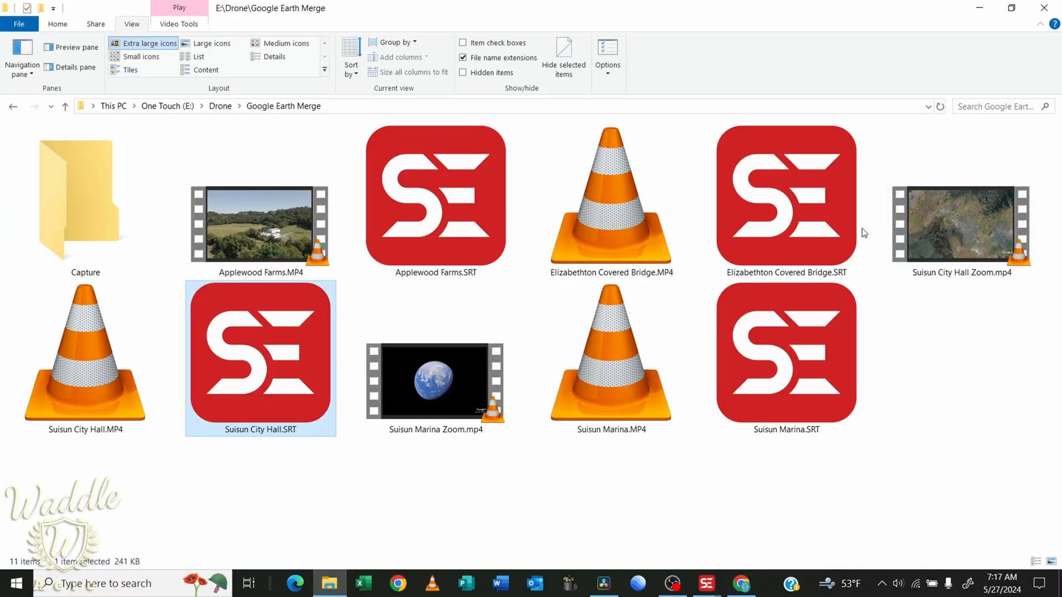
Open Elizabethton Covered Bridge.SRT in Subtitle Edit, replace every <font size="36"> with <font size="14">, and play part of the video
{"action": "double_click", "coordinate": [808, 212]}
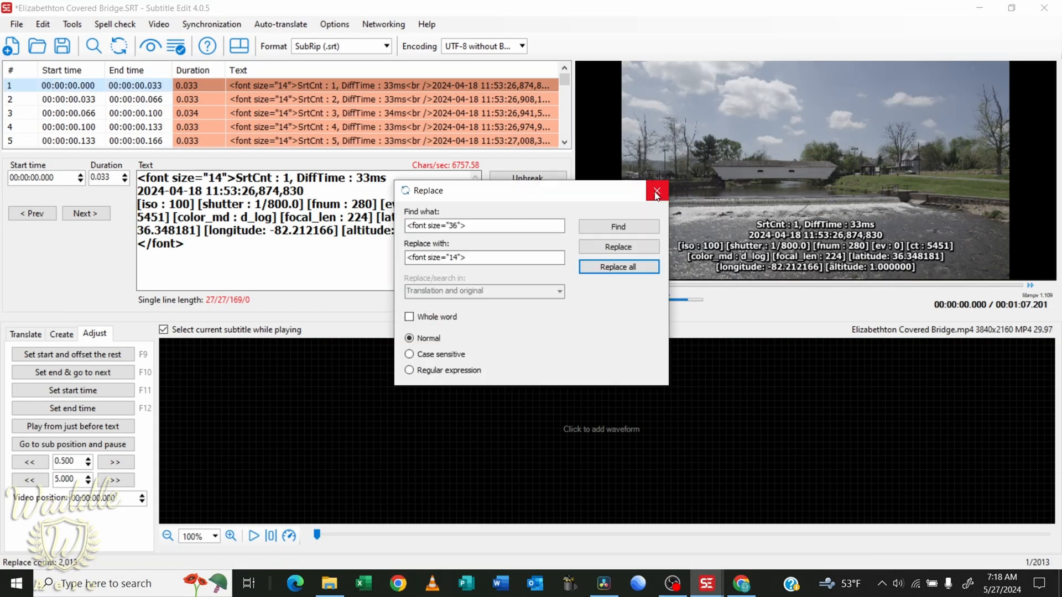
{"action": "left_click", "coordinate": [655, 191]}
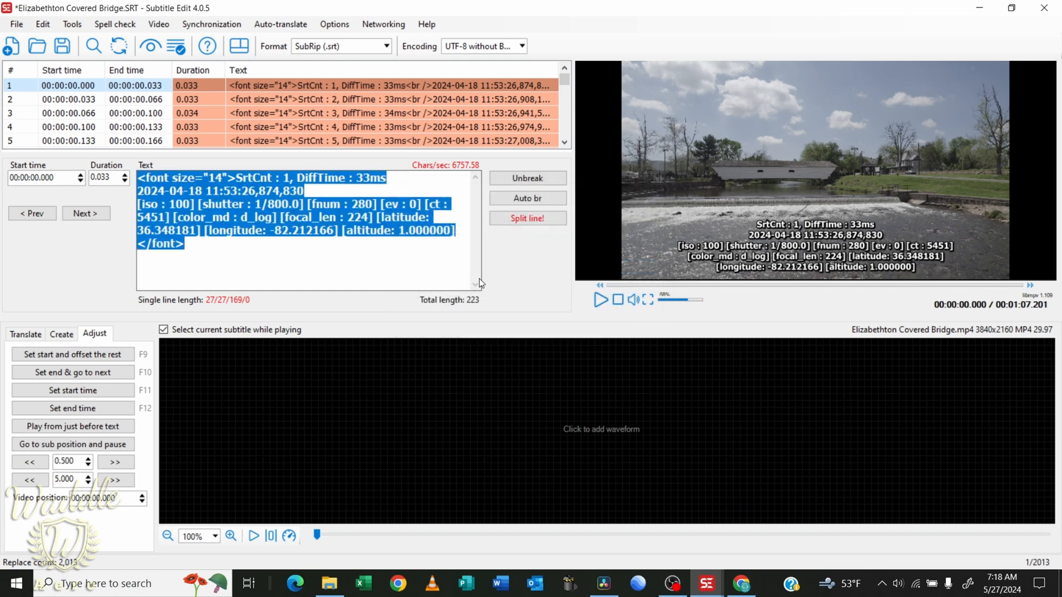
{"action": "left_click", "coordinate": [600, 299]}
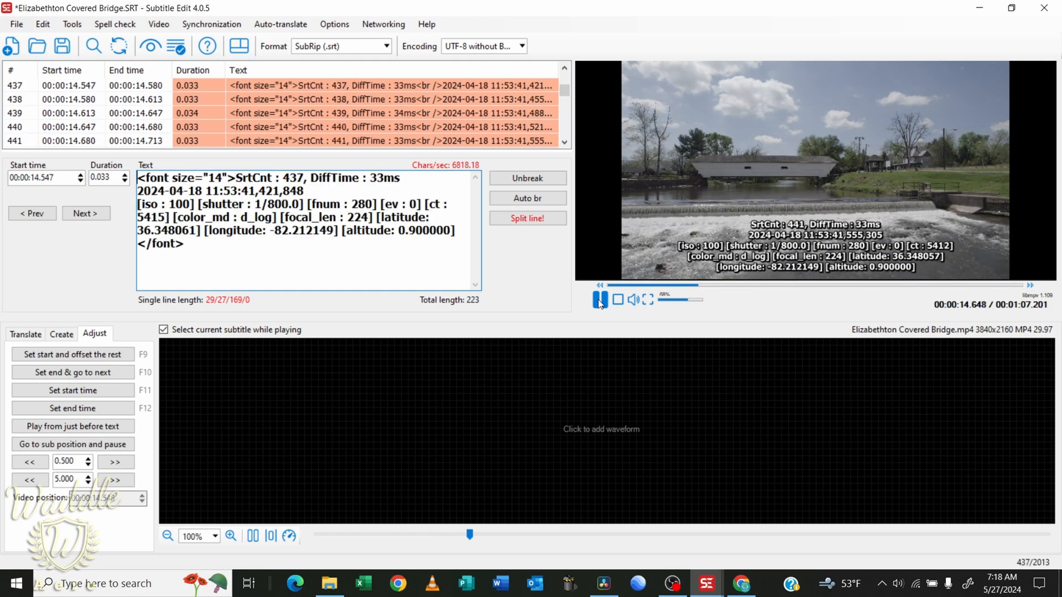
{"action": "left_click", "coordinate": [600, 300]}
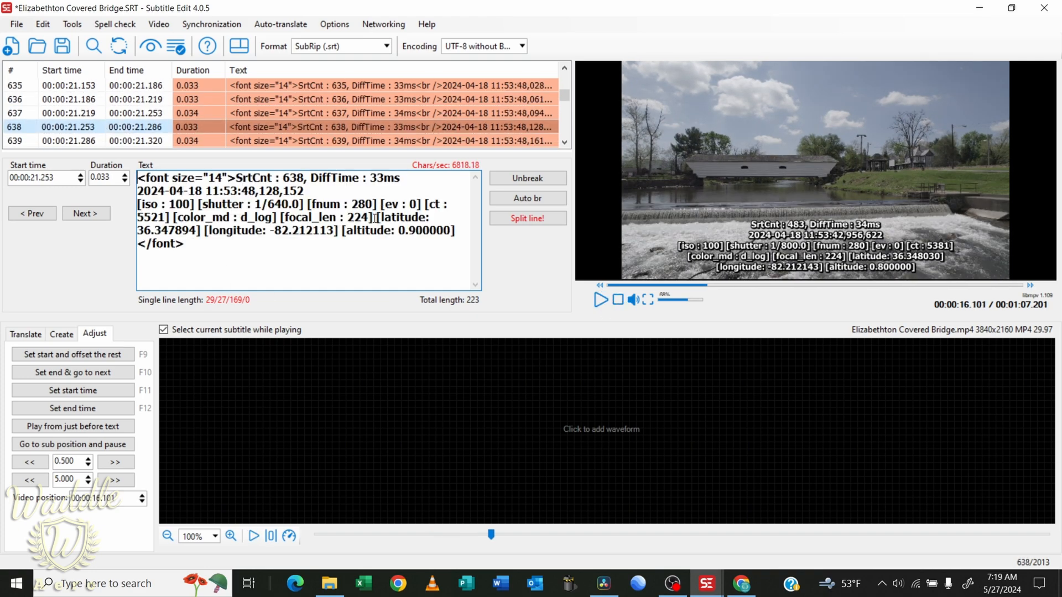
Copy the coordinates from subtitle line 638 and set Google Earth Studio's second point to 36.347894, -82.212113
{"action": "left_click_drag", "start_coordinate": [375, 224], "coordinate": [343, 232]}
{"action": "key", "text": "ctrl+c"}
{"action": "key", "text": "alt+Tab"}
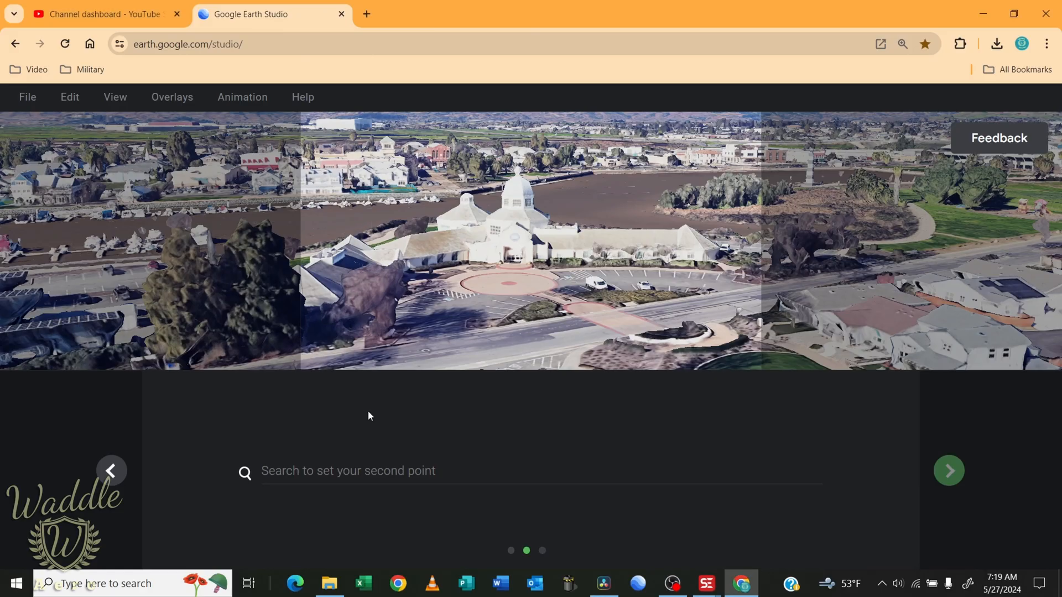
{"action": "left_click", "coordinate": [325, 470]}
{"action": "key", "text": "ctrl+v"}
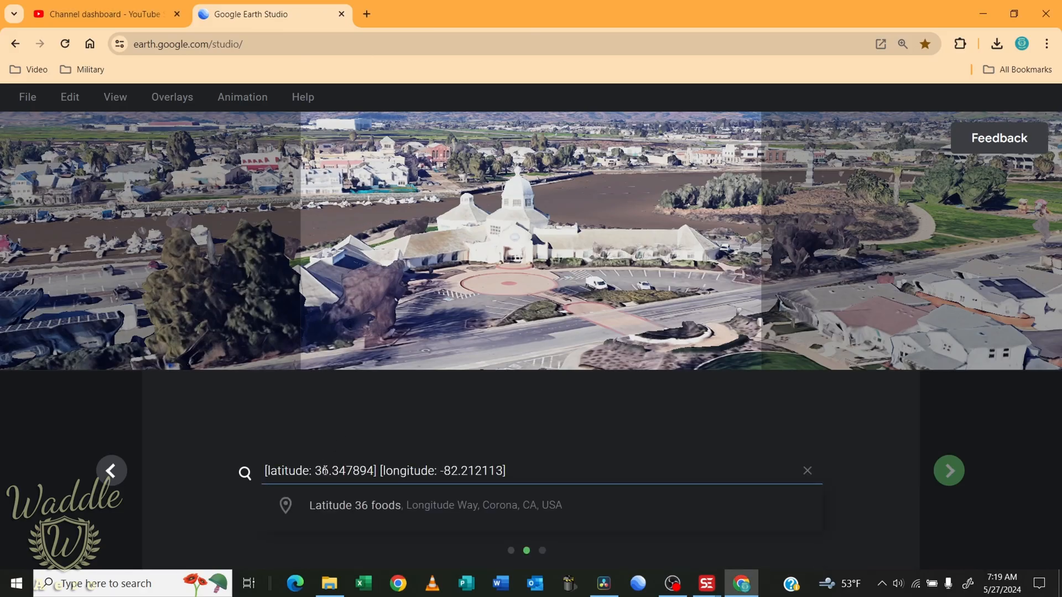
{"action": "key", "text": "ctrl+shift+Right"}
{"action": "key", "text": "ctrl+shift+Right"}
Fine-tune the second point's camera to a low, close view of the Elizabethton Covered Bridge across the river
{"action": "left_click_drag", "start_coordinate": [343, 265], "coordinate": [431, 295]}
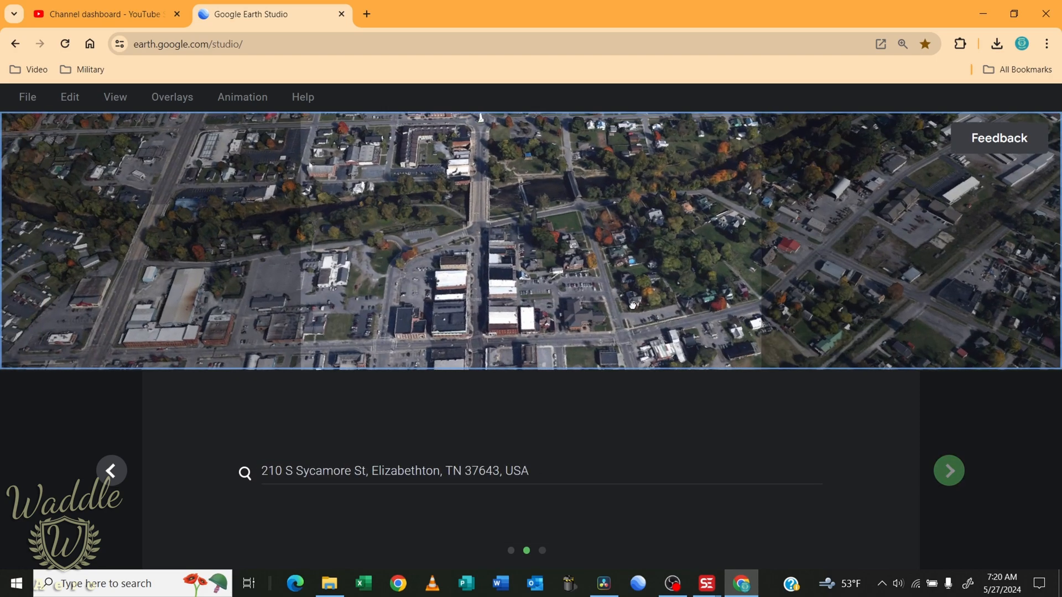
{"action": "mouse_move", "coordinate": [385, 289]}
{"action": "middle_mouse_down"}
{"action": "mouse_move", "coordinate": [420, 324]}
{"action": "mouse_move", "coordinate": [490, 318]}
{"action": "mouse_move", "coordinate": [593, 256]}
{"action": "middle_mouse_up"}
{"action": "scroll", "coordinate": [525, 303], "scroll_direction": "up", "scroll_amount": 10}
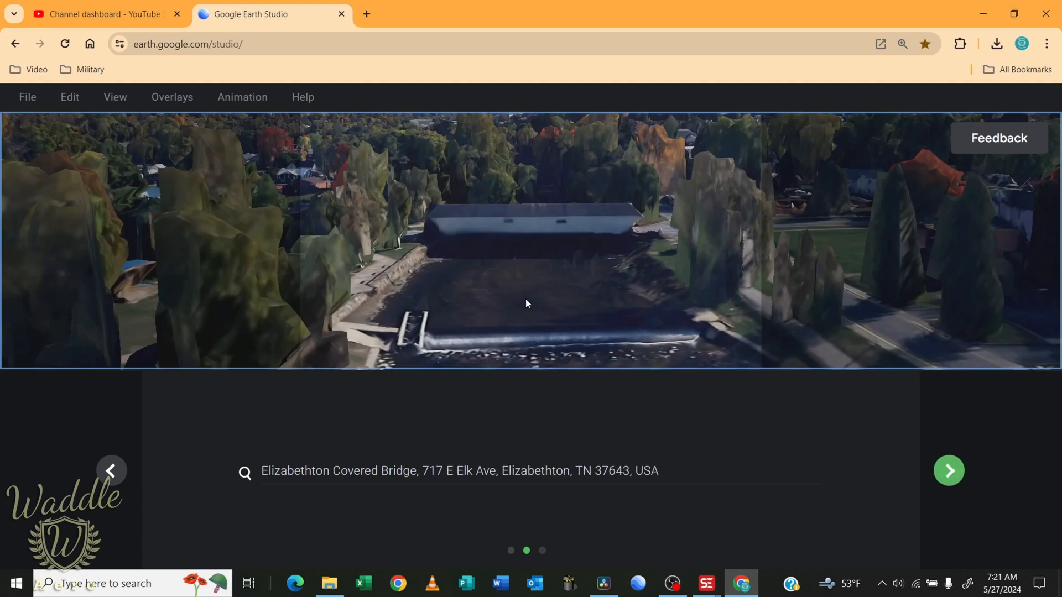
{"action": "left_click_drag", "start_coordinate": [531, 294], "coordinate": [484, 298]}
{"action": "middle_click_drag", "start_coordinate": [451, 298], "coordinate": [473, 287]}
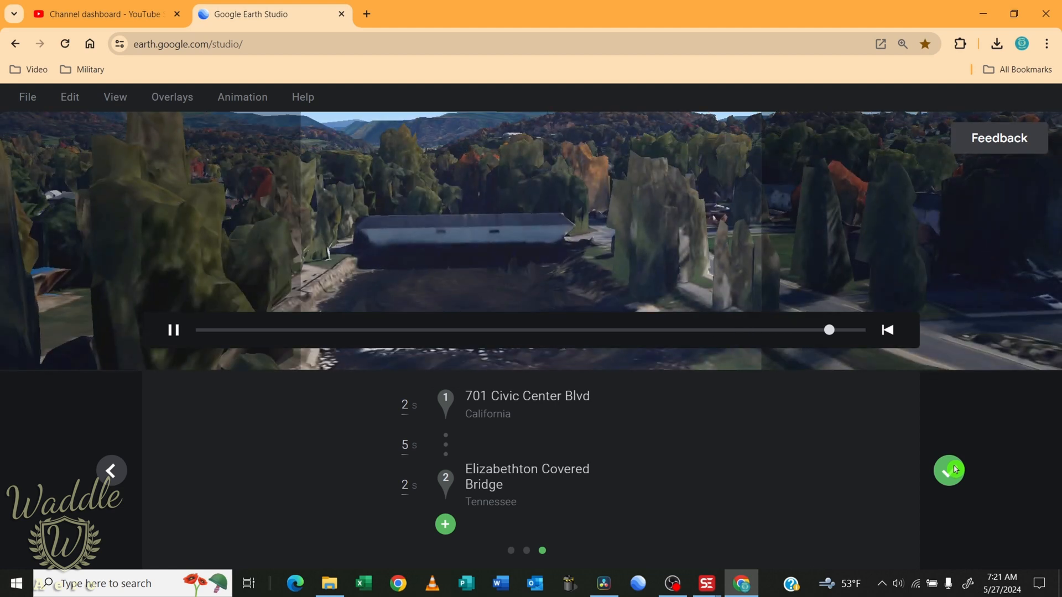
Save the finished Point-to-Point flight as City Hall to Bridge and submit it for cloud rendering as an MP4 video
{"action": "left_click", "coordinate": [949, 471]}
{"action": "left_click", "coordinate": [22, 97]}
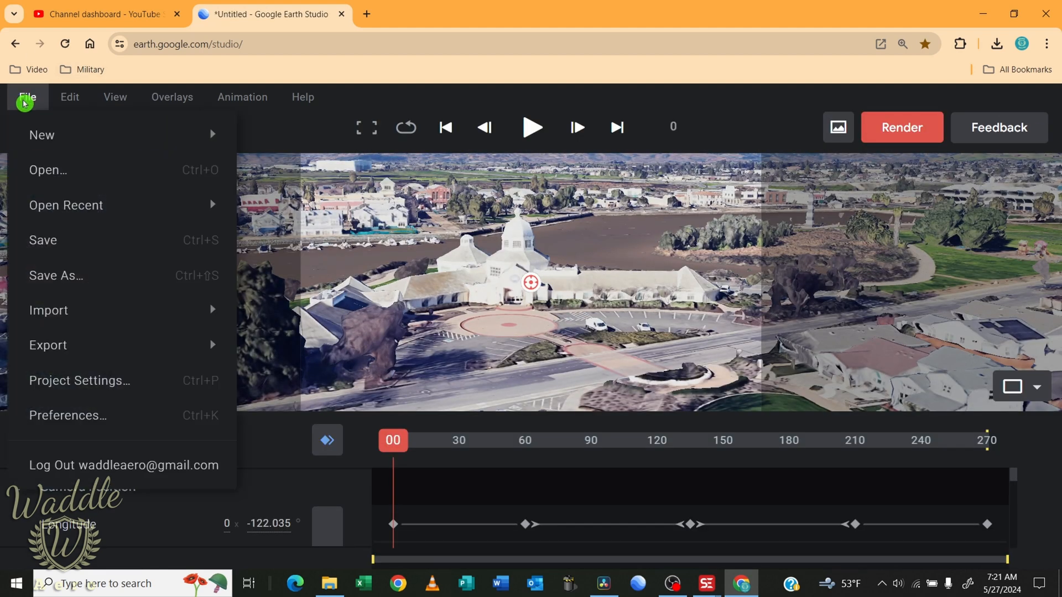
{"action": "left_click", "coordinate": [54, 241]}
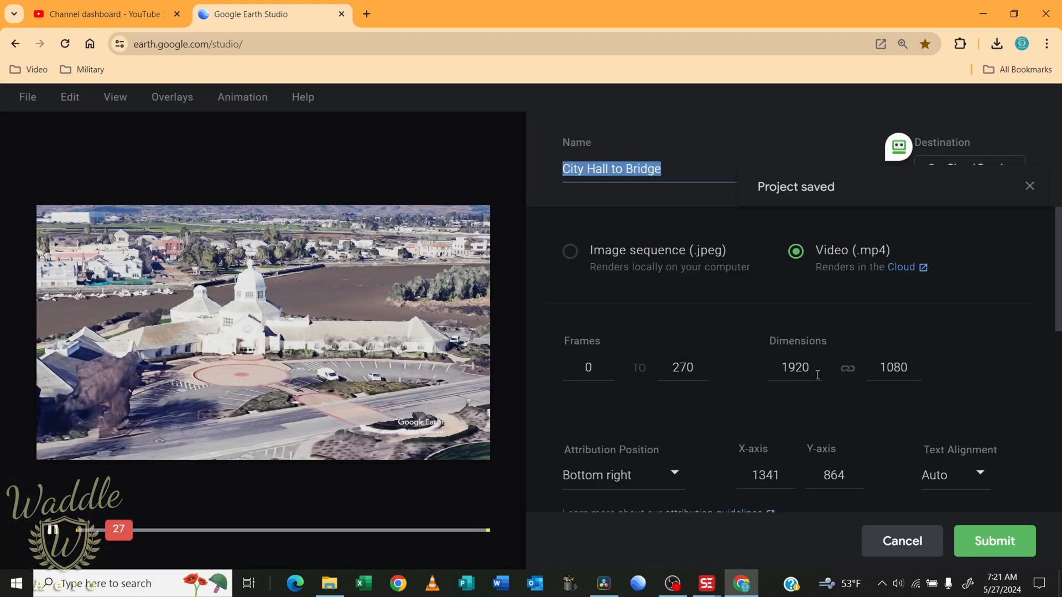
{"action": "double_click", "coordinate": [802, 369]}
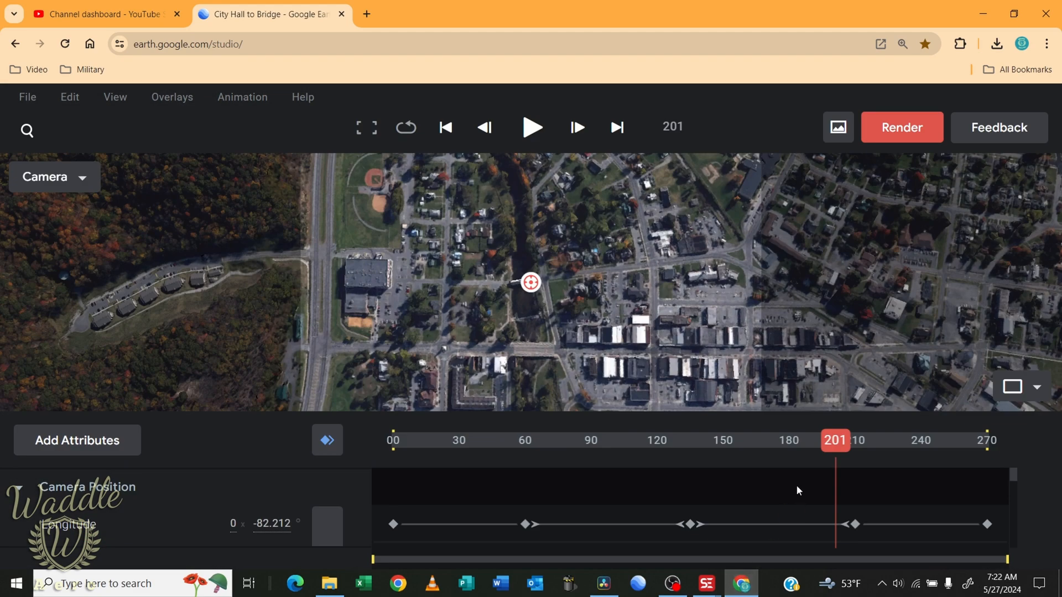
{"action": "mouse_move", "coordinate": [674, 592]}
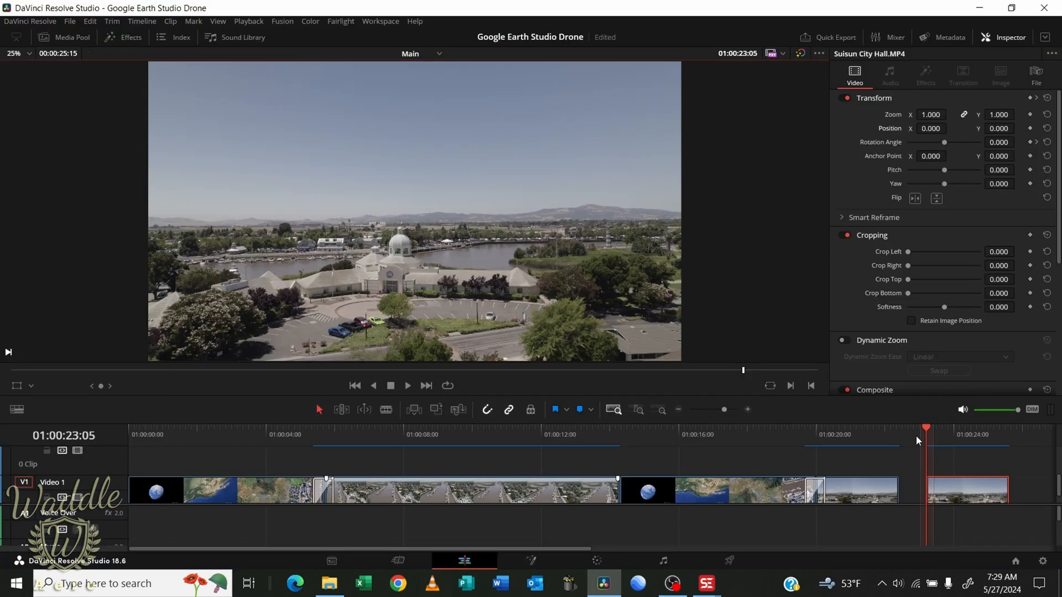
Switch to DaVinci Resolve and play the last Suisun City Hall.MP4 clip forward and backward to examine its camera movement
{"action": "mouse_move", "coordinate": [978, 492]}
{"action": "key", "text": "space"}
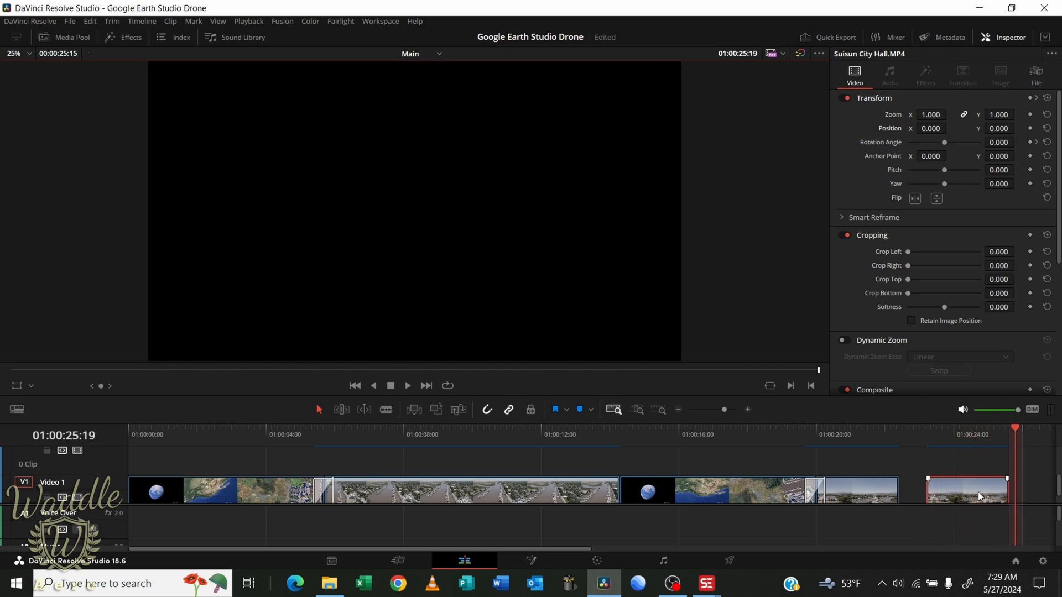
{"action": "key", "text": "j"}
{"action": "key", "text": "j"}
{"action": "key", "text": "l"}
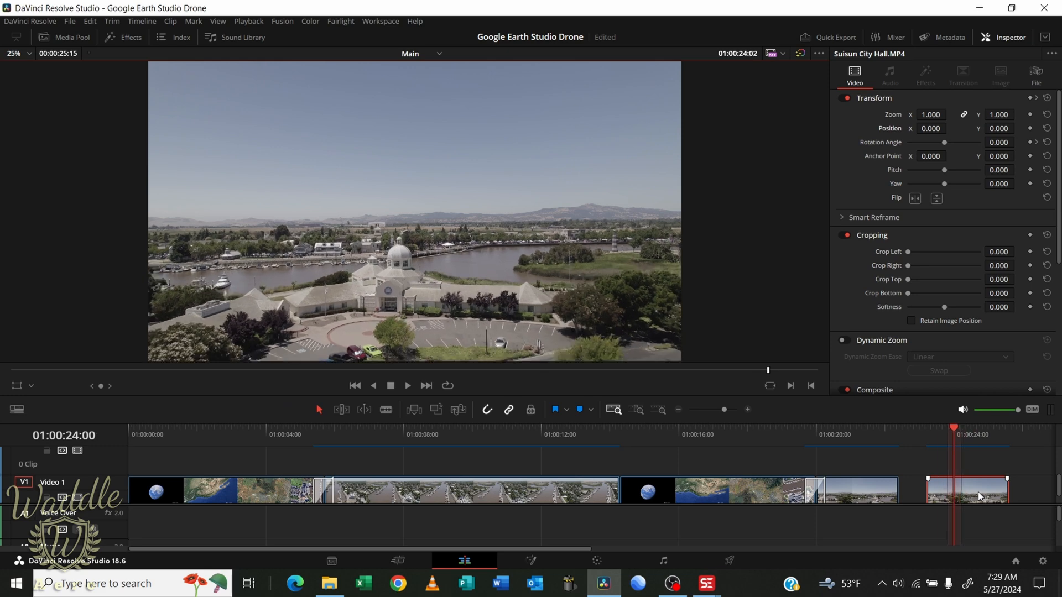
{"action": "key", "text": "j"}
{"action": "key", "text": "j"}
{"action": "key", "text": "k"}
{"action": "key", "text": "Left"}
{"action": "key", "text": "Left"}
{"action": "key", "text": "Right"}
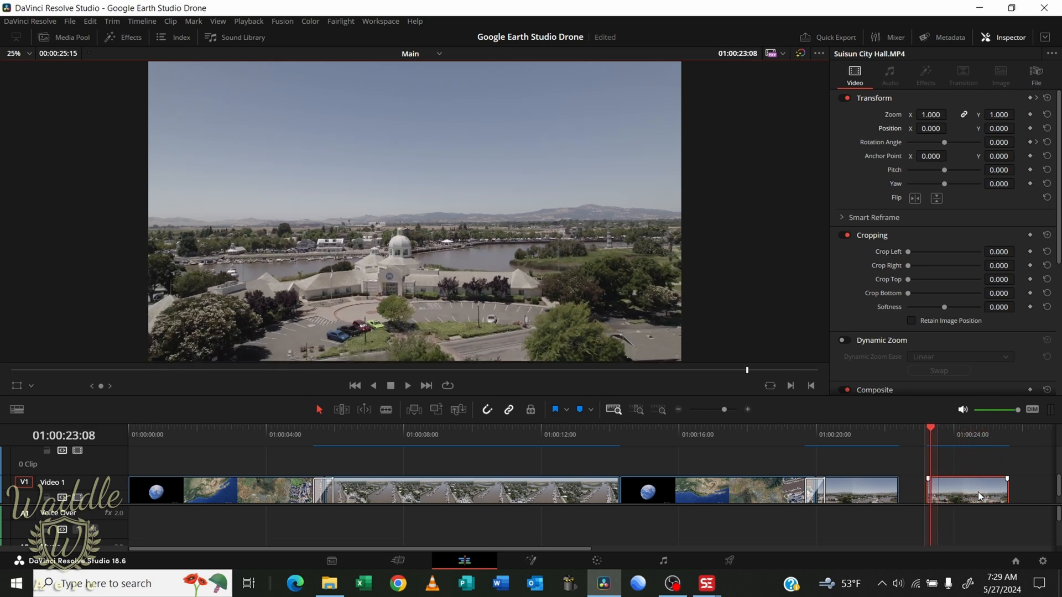
Reverse the playback of the last Suisun City Hall.MP4 clip using its retime controls
{"action": "key", "text": "ctrl+r"}
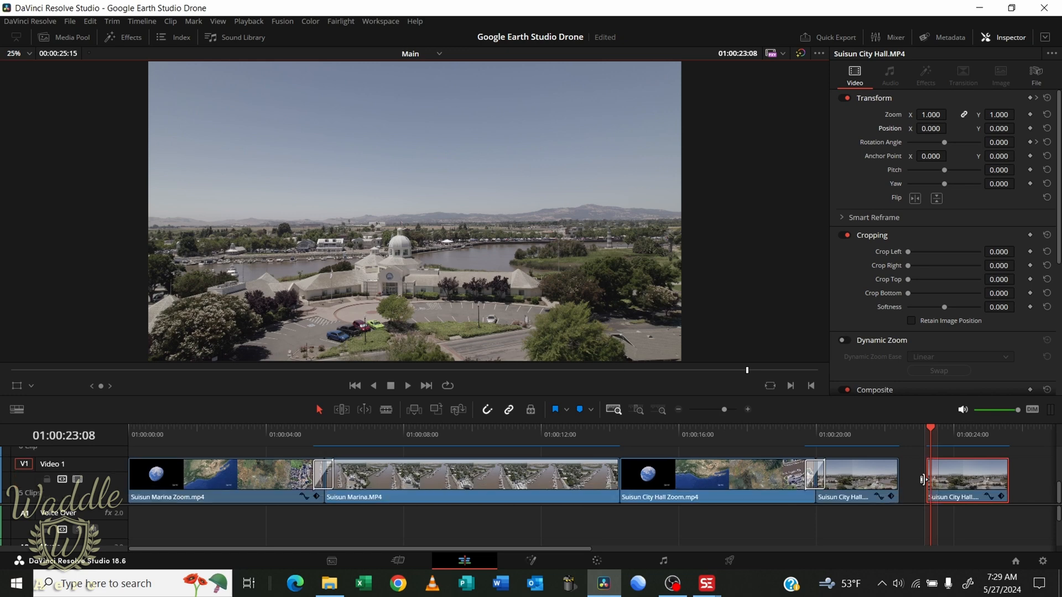
{"action": "key", "text": "Left"}
{"action": "key", "text": "Left"}
{"action": "key", "text": "Left"}
{"action": "left_click", "coordinate": [408, 383]}
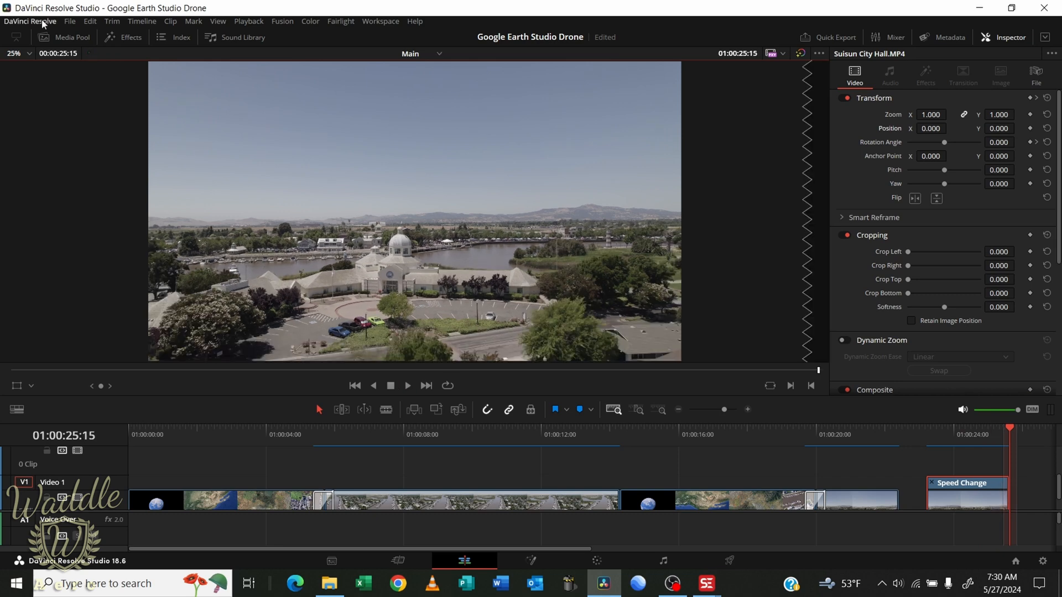
Append City Hall to Bridge.mp4 to the end of the timeline and blend it with the reversed drone clip through a dissolve
{"action": "left_click", "coordinate": [81, 35]}
{"action": "left_click", "coordinate": [148, 123]}
{"action": "key", "text": "shift+F12"}
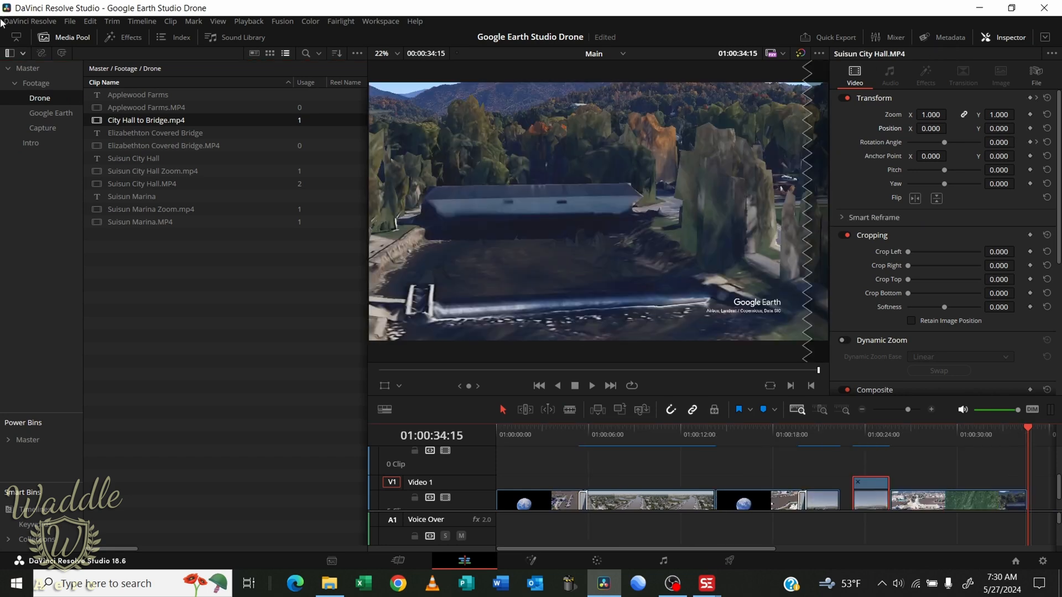
{"action": "left_click", "coordinate": [49, 41]}
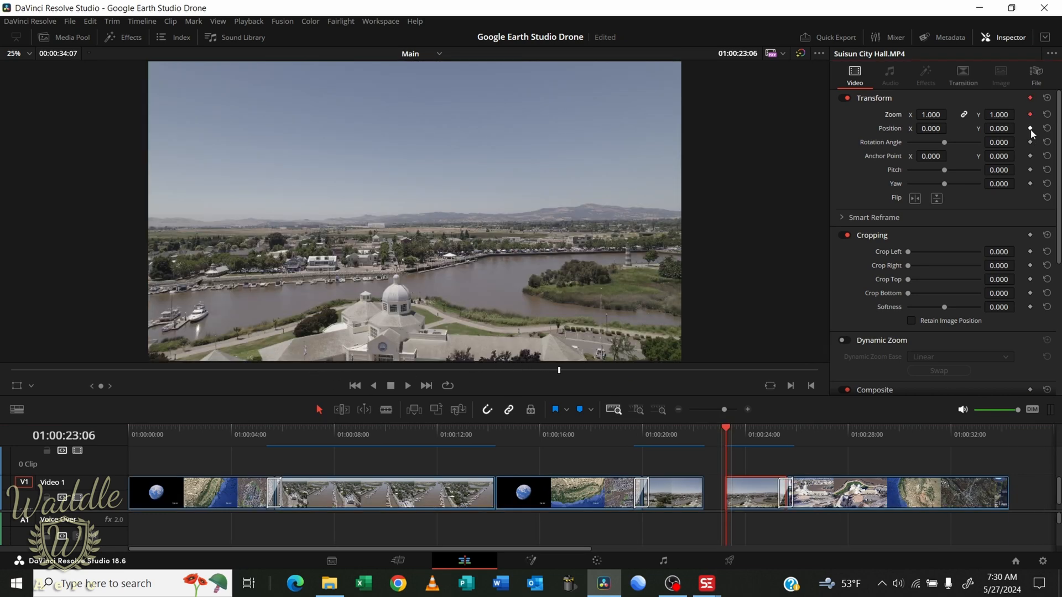
Keyframe the reversed Suisun City Hall.MP4 clip from its original framing to Zoom 1.850, Position X 95 and Y 829 at the dissolve
{"action": "left_click", "coordinate": [1035, 142]}
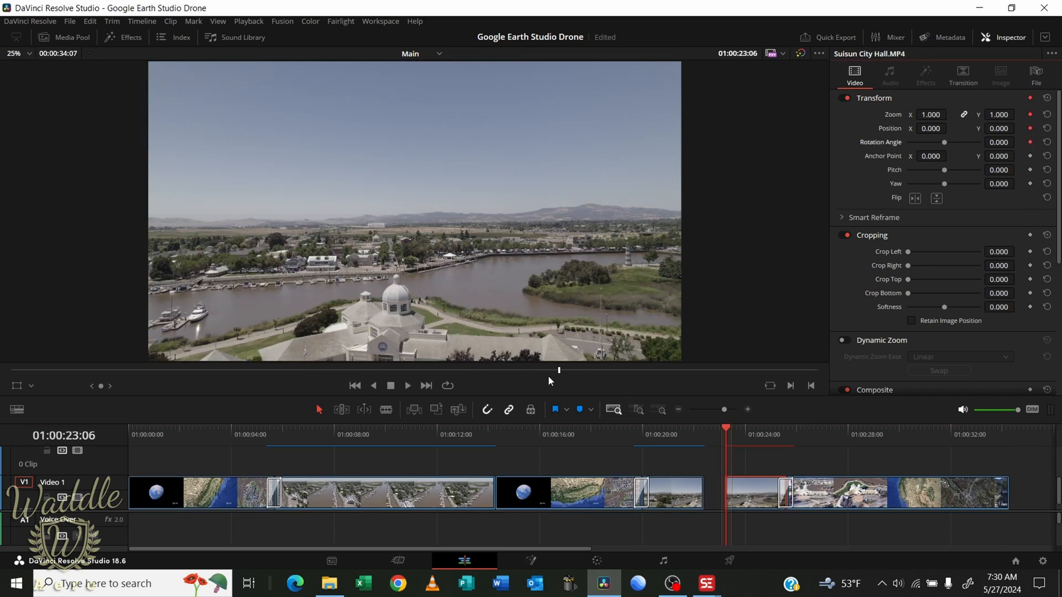
{"action": "left_click", "coordinate": [426, 386]}
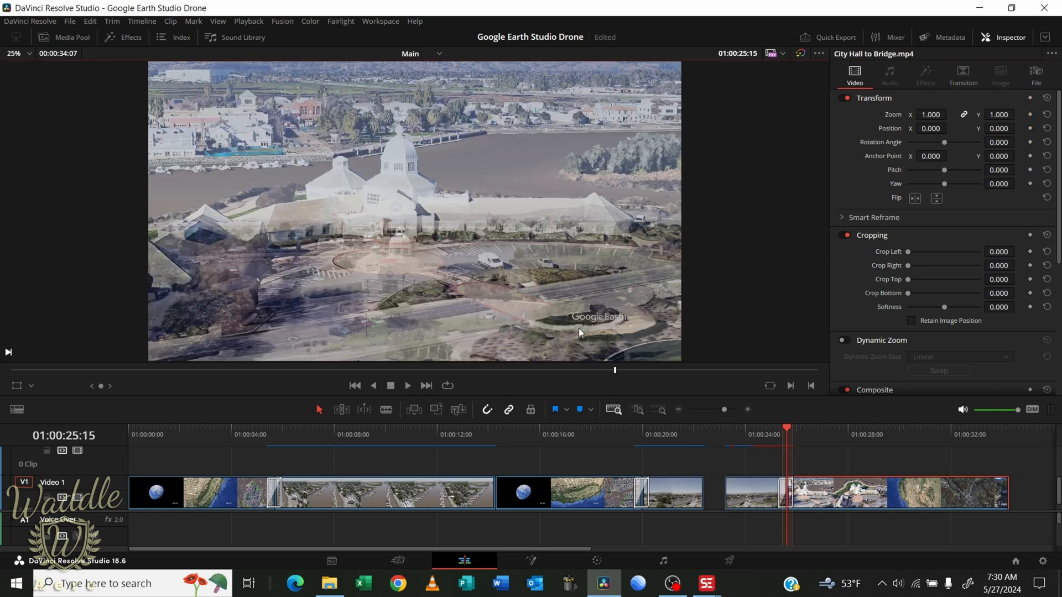
{"action": "left_click", "coordinate": [762, 481]}
{"action": "left_click_drag", "start_coordinate": [931, 114], "coordinate": [933, 120]}
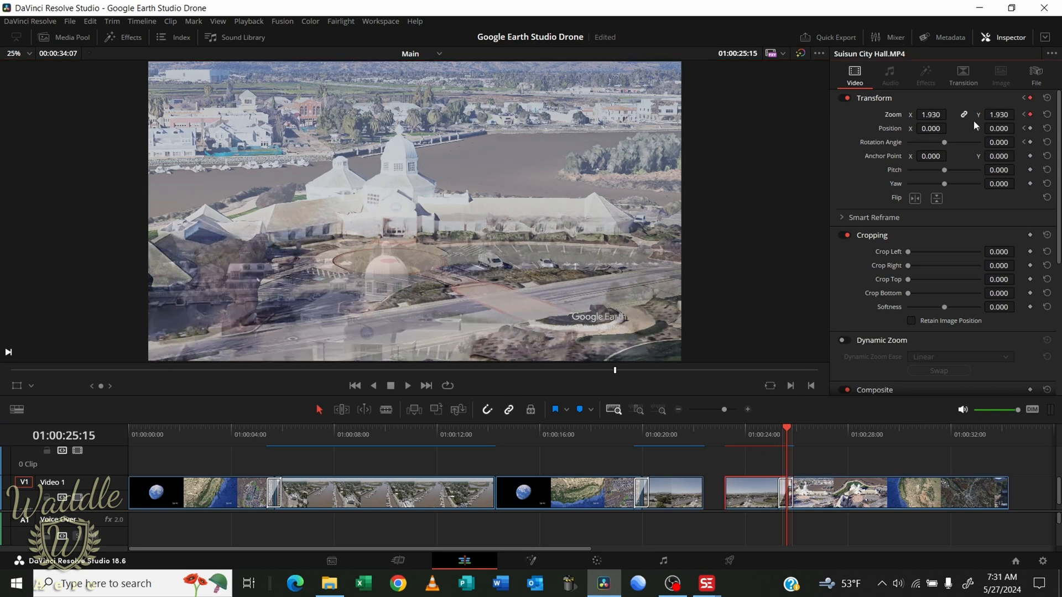
{"action": "left_click_drag", "start_coordinate": [996, 127], "coordinate": [1017, 127]}
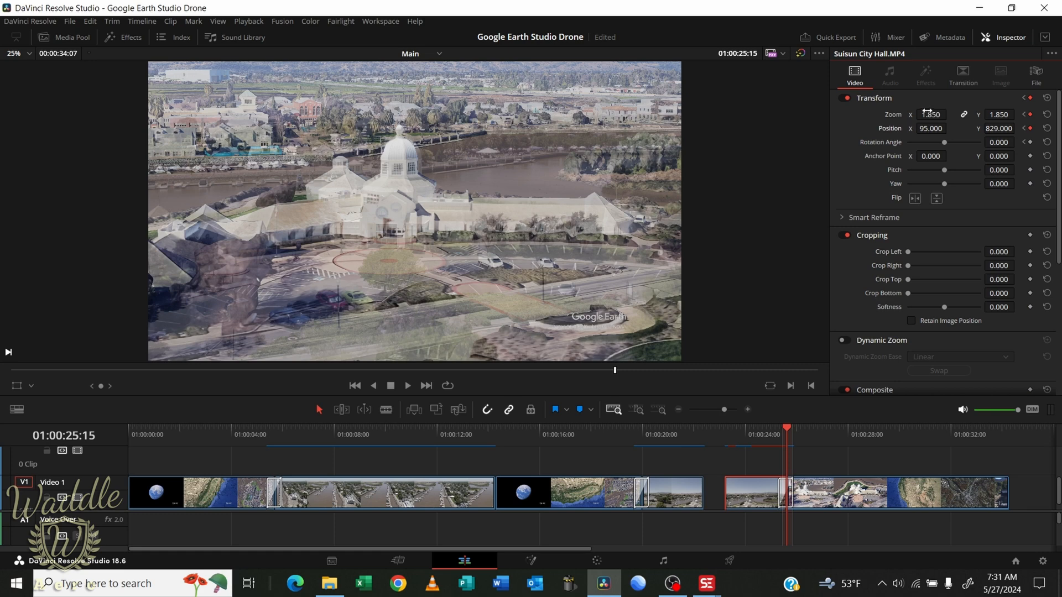
Preview the reversed City Hall clip and its transition into the Google Earth flight in full screen
{"action": "left_click", "coordinate": [355, 386]}
{"action": "key", "text": "Down"}
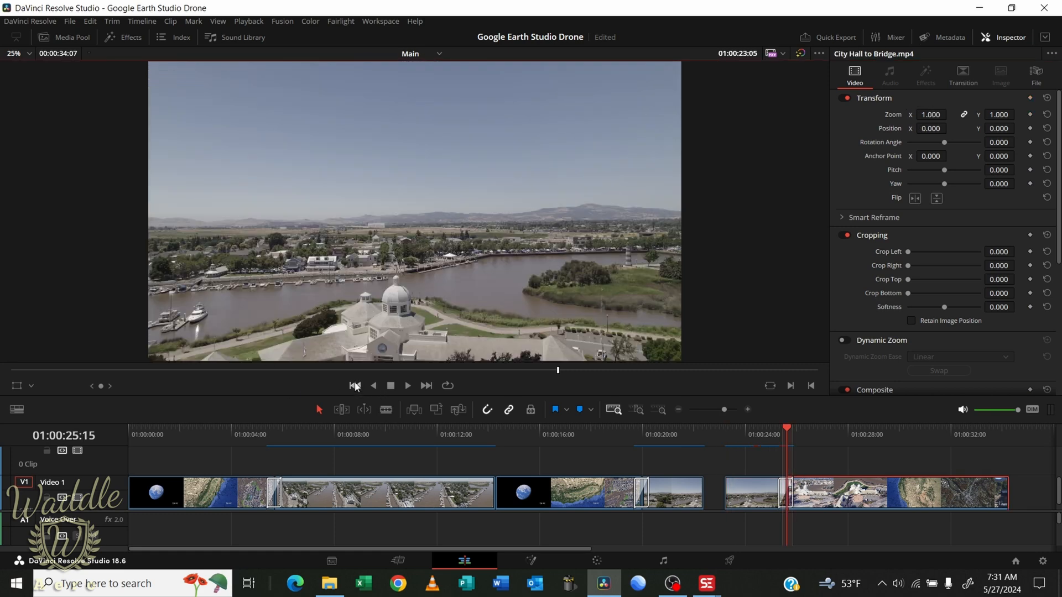
{"action": "key", "text": "ctrl+f"}
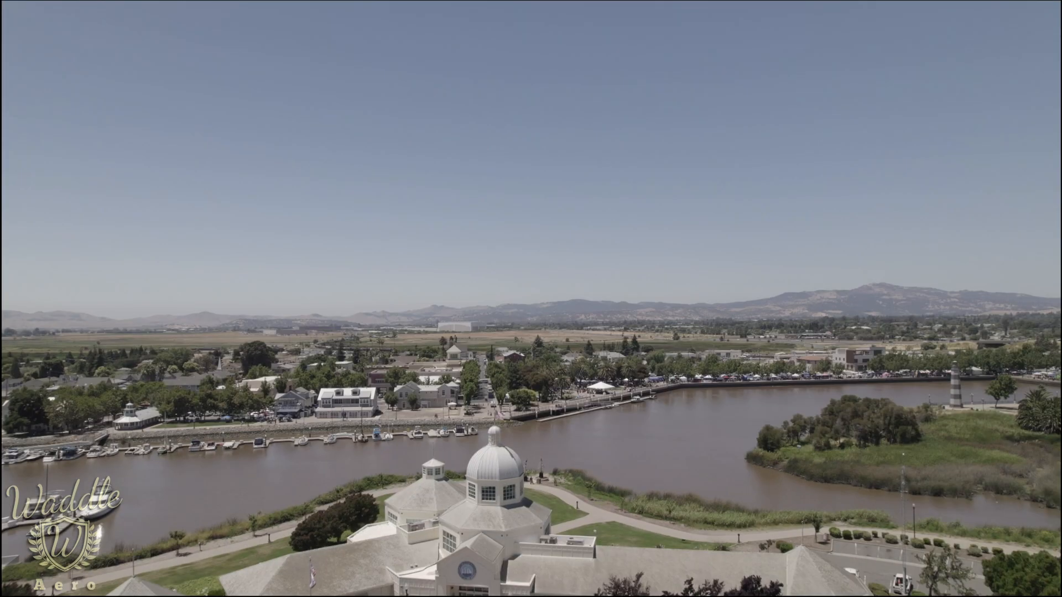
{"action": "key", "text": "space"}
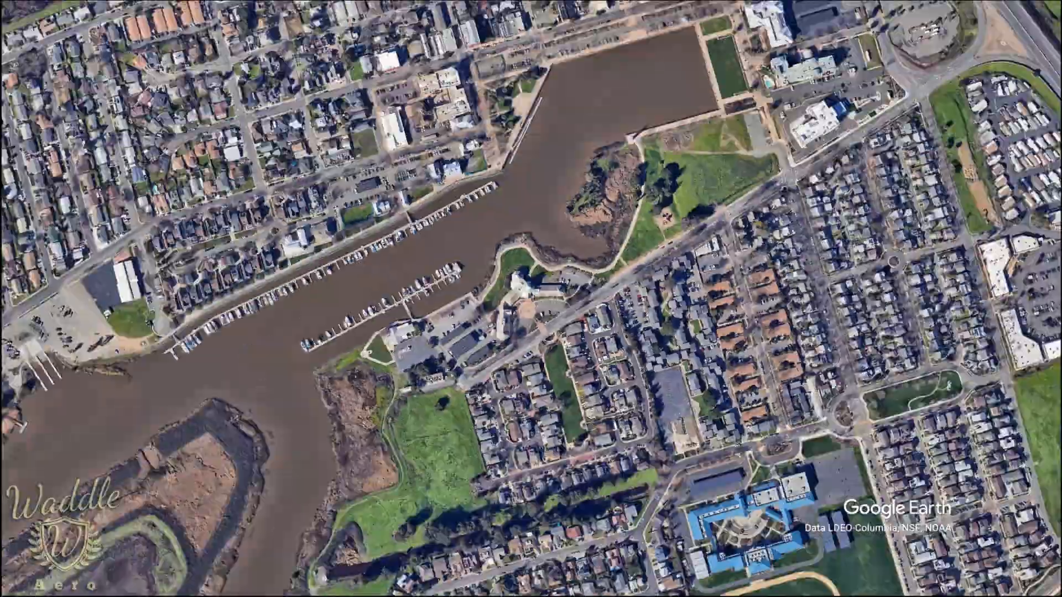
{"action": "key", "text": "Escape"}
{"action": "key", "text": "space"}
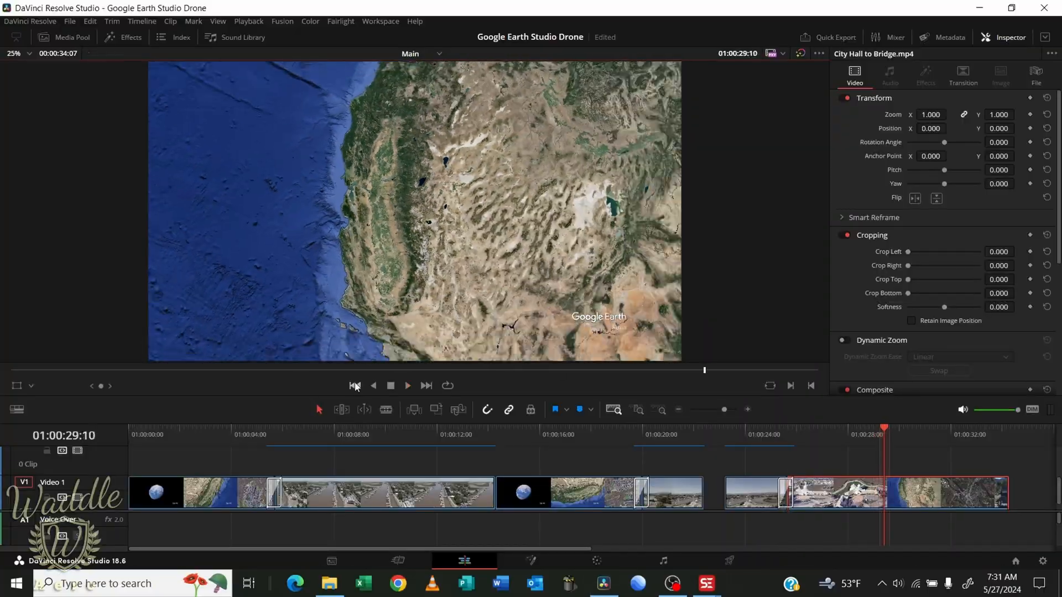
Trim the still hold off the start of City Hall to Bridge.mp4 and cut its end at 01:00:30:21
{"action": "left_click", "coordinate": [355, 387]}
{"action": "key", "text": "ctrl+z"}
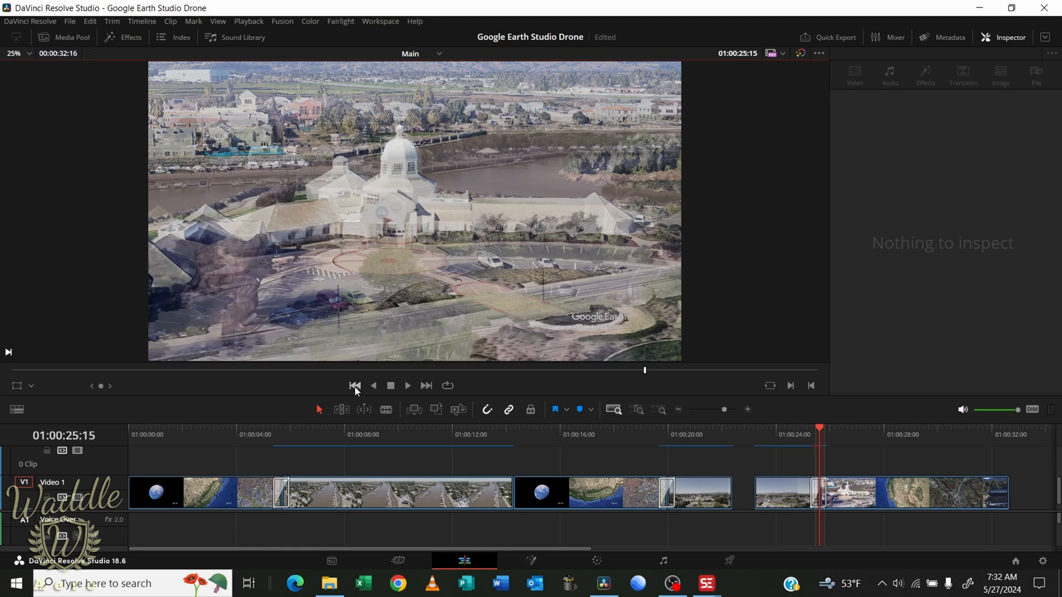
{"action": "left_click", "coordinate": [354, 385]}
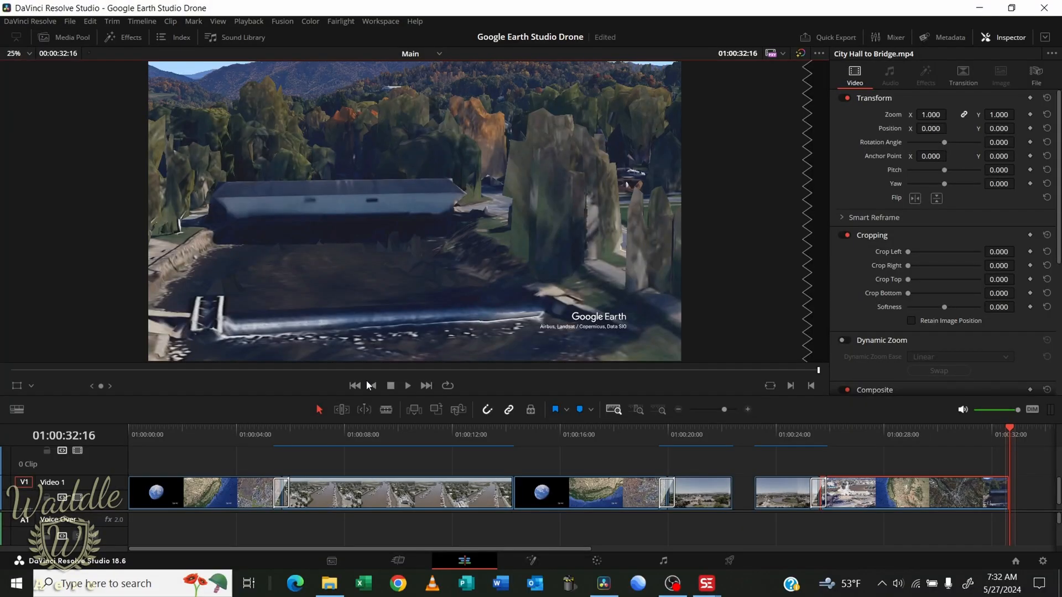
{"action": "key", "text": "Left"}
{"action": "key", "text": "Left"}
{"action": "key", "text": "Left"}
{"action": "key", "text": "Left"}
{"action": "key", "text": "Left"}
{"action": "key", "text": "Left"}
{"action": "key", "text": "Left"}
{"action": "key", "text": "Left"}
{"action": "key", "text": "Left"}
{"action": "key", "text": "Left"}
{"action": "key", "text": "Left"}
{"action": "key", "text": "Left"}
{"action": "key", "text": "Left"}
{"action": "key", "text": "Left"}
{"action": "key", "text": "Left"}
{"action": "key", "text": "Left"}
{"action": "key", "text": "Left"}
{"action": "key", "text": "Left"}
{"action": "key", "text": "Left"}
{"action": "key", "text": "Left"}
{"action": "key", "text": "Right"}
{"action": "key", "text": "Right"}
{"action": "key", "text": "Right"}
{"action": "key", "text": "Right"}
{"action": "key", "text": "Right"}
{"action": "key", "text": "Right"}
{"action": "key", "text": "Right"}
{"action": "key", "text": "Right"}
{"action": "key", "text": "Right"}
{"action": "key", "text": "Right"}
{"action": "key", "text": "Right"}
{"action": "key", "text": "Right"}
{"action": "key", "text": "Right"}
{"action": "key", "text": "Right"}
{"action": "key", "text": "Right"}
{"action": "key", "text": "Right"}
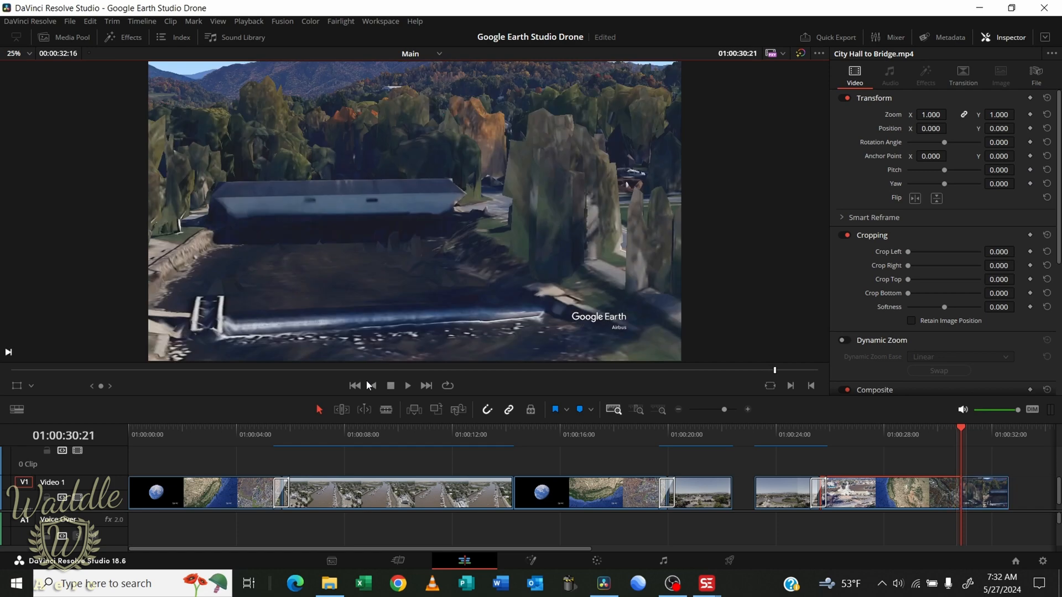
{"action": "key", "text": "Up"}
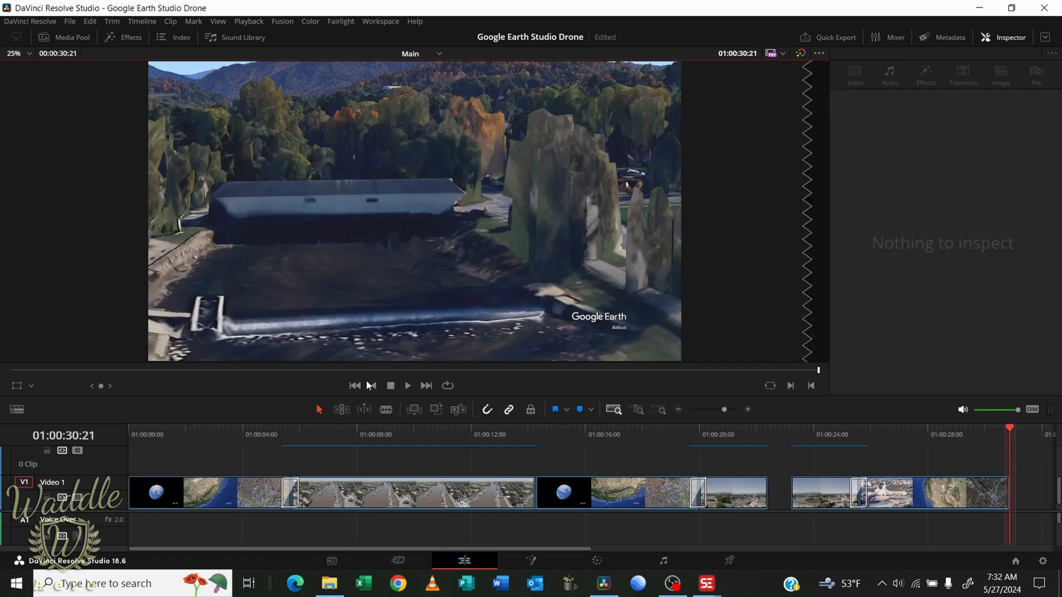
Append Elizabethton Covered Bridge.MP4 from the Drone bin to the end of the timeline
{"action": "left_click", "coordinate": [65, 37]}
{"action": "left_click", "coordinate": [132, 145]}
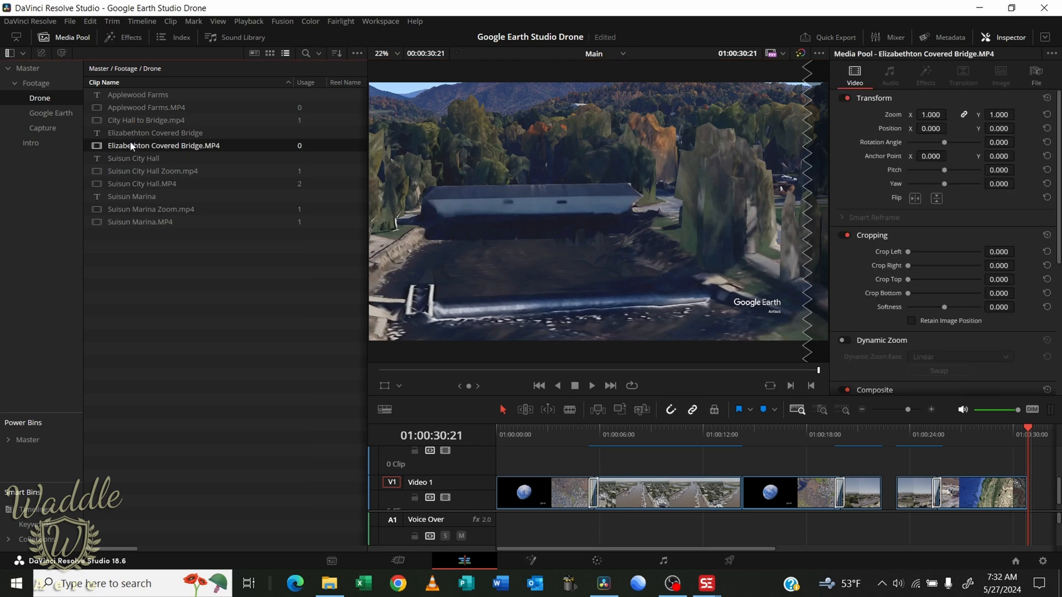
{"action": "key", "text": "shift+F12"}
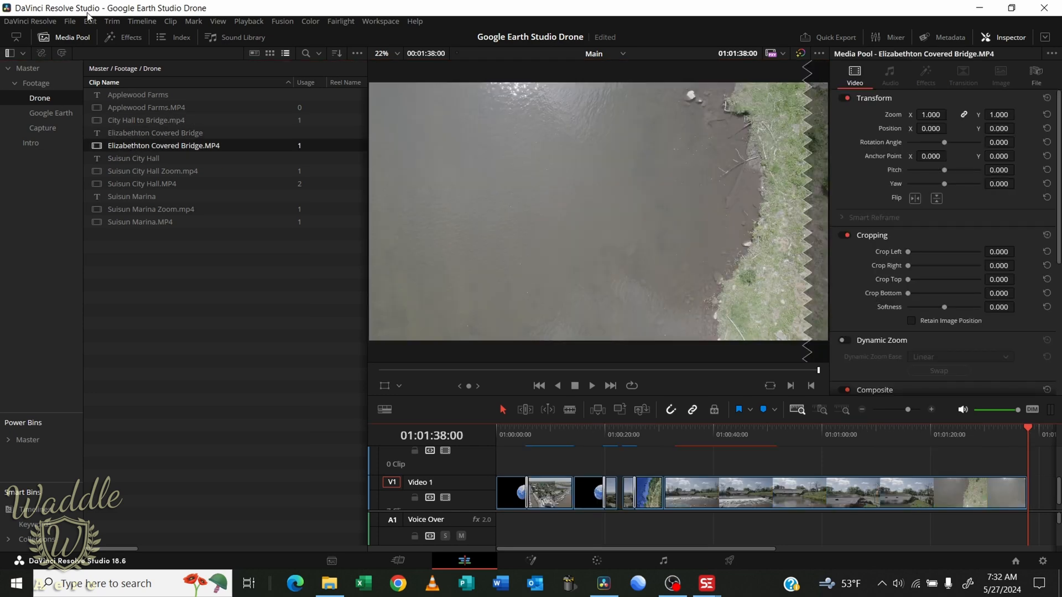
{"action": "left_click", "coordinate": [73, 35]}
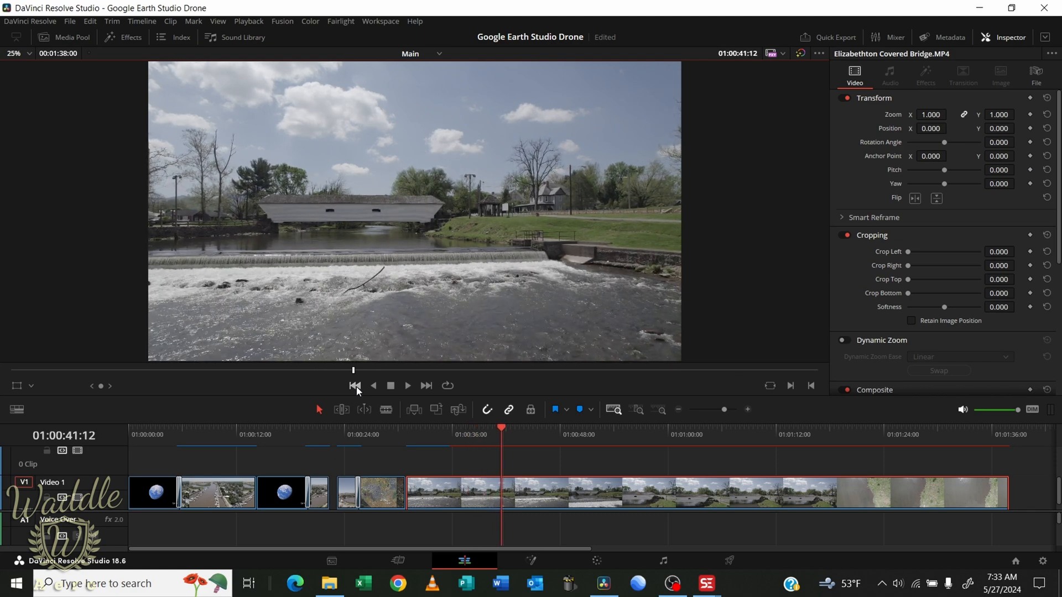
Split Elizabethton Covered Bridge.MP4 at 01:00:41:14, delete the footage after the cut, and dissolve into the clip from the Google Earth flight
{"action": "key", "text": "ctrl+b"}
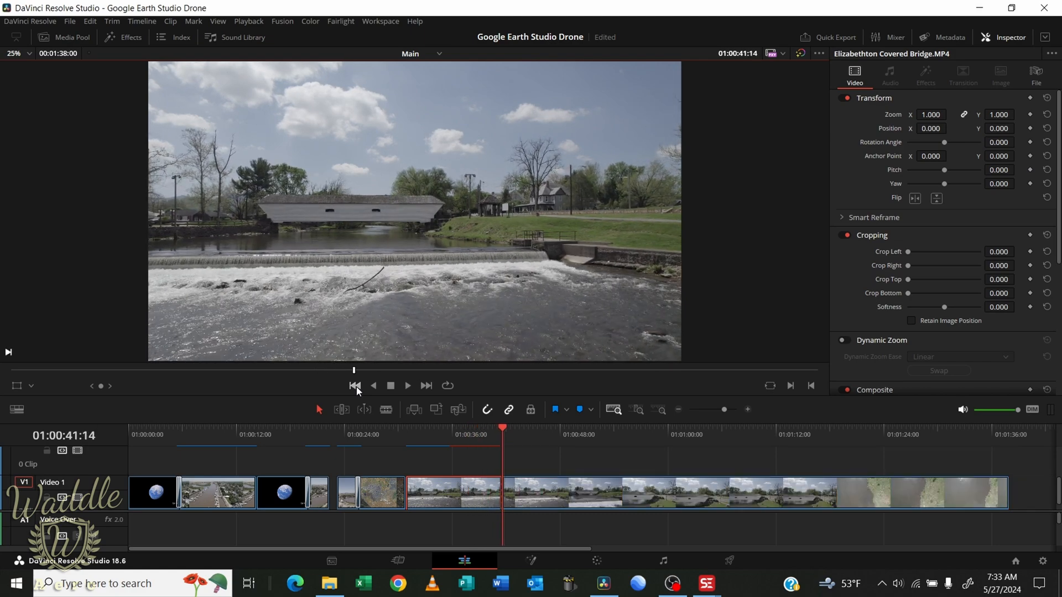
{"action": "key", "text": "Right"}
{"action": "key", "text": "Right"}
{"action": "key", "text": "Right"}
{"action": "key", "text": "Right"}
{"action": "key", "text": "Right"}
{"action": "key", "text": "Right"}
{"action": "key", "text": "Right"}
{"action": "key", "text": "Right"}
{"action": "key", "text": "BackSpace"}
{"action": "left_click", "coordinate": [357, 388]}
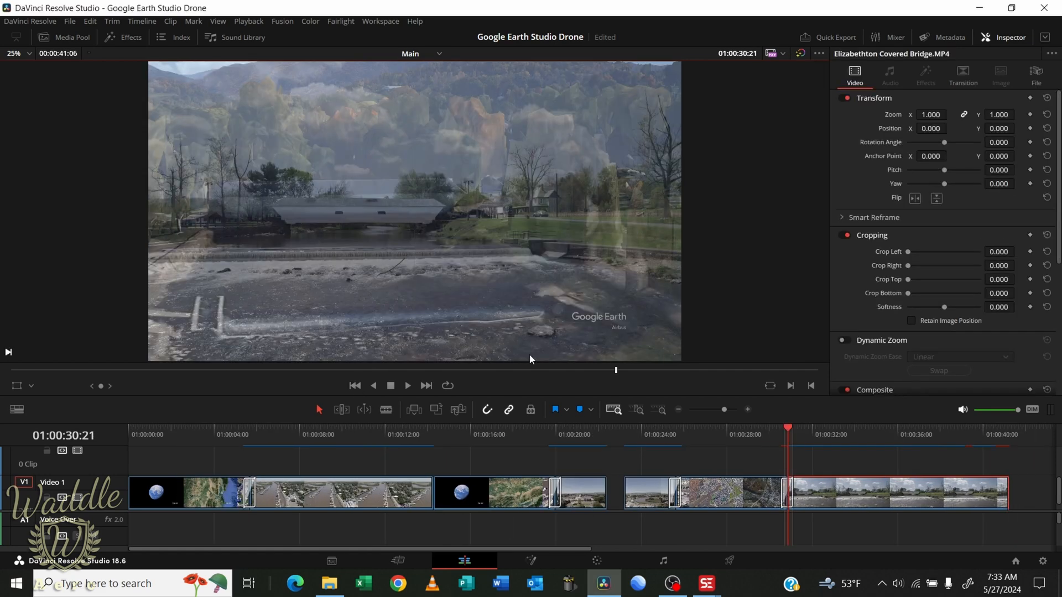
Keyframe Elizabethton Covered Bridge.MP4 from Zoom 1.430 and Position Y 94 at the dissolve to its original framing at the clip's end
{"action": "left_click", "coordinate": [426, 385]}
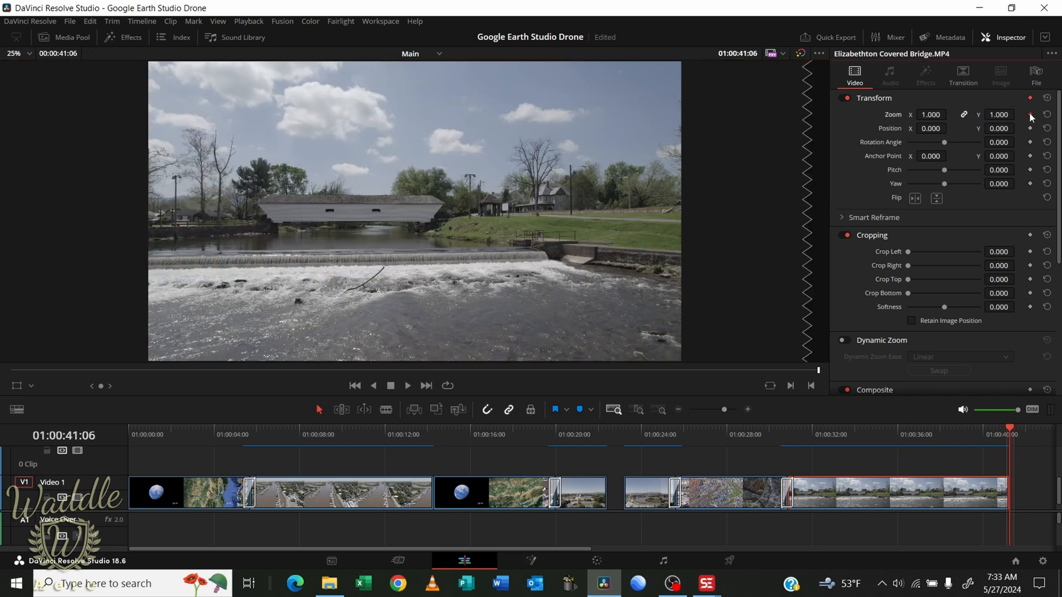
{"action": "left_click", "coordinate": [1030, 142]}
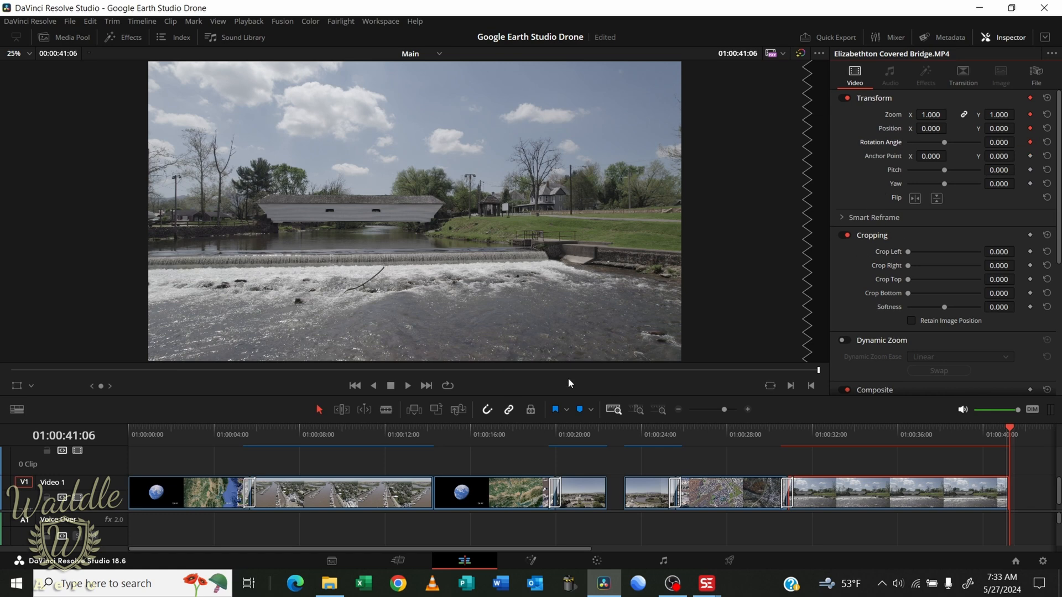
{"action": "left_click", "coordinate": [354, 386]}
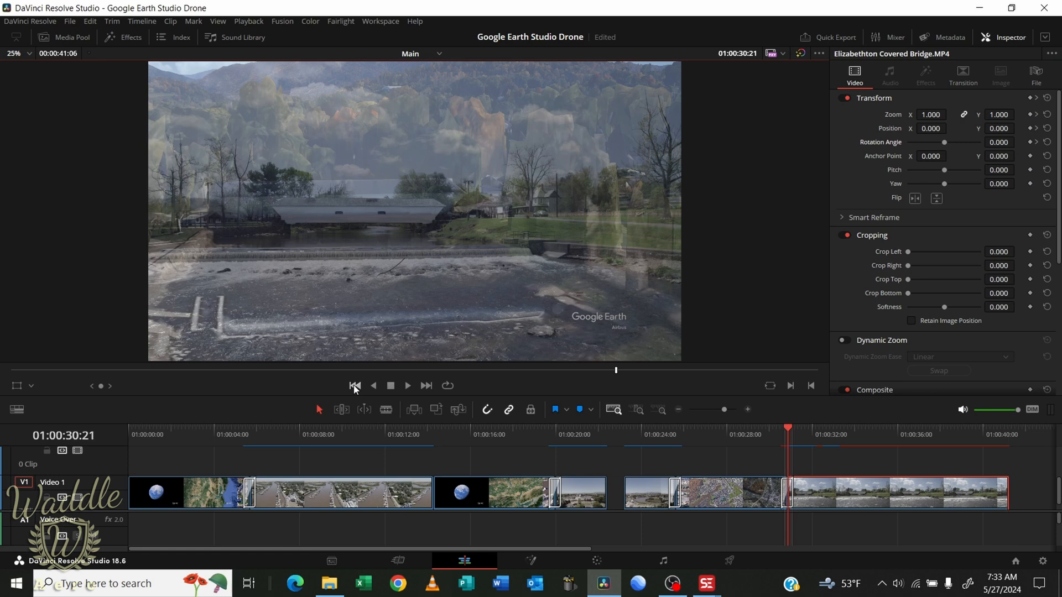
{"action": "left_click_drag", "start_coordinate": [950, 114], "coordinate": [1018, 128]}
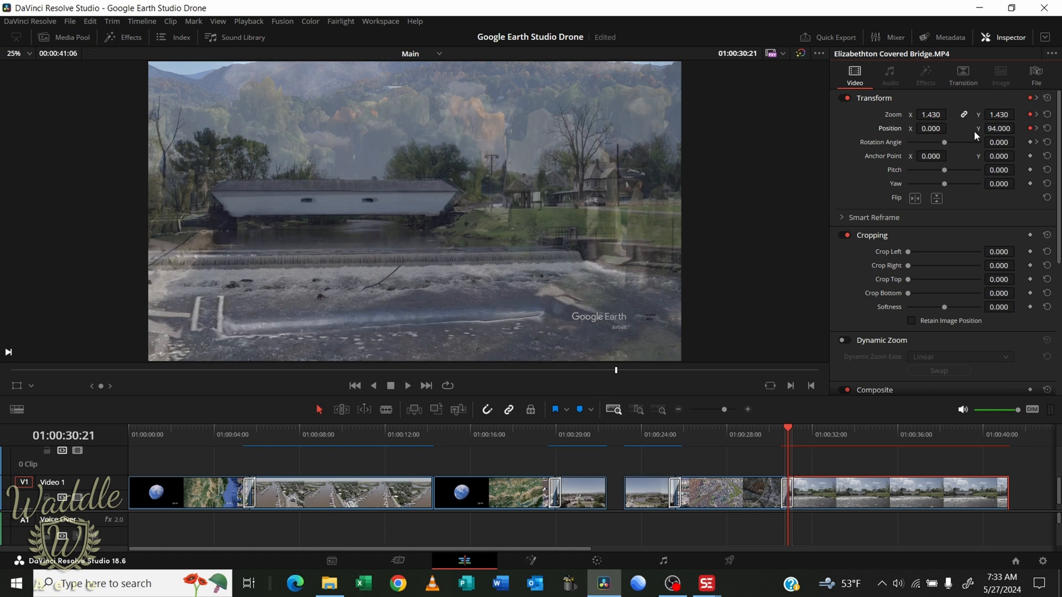